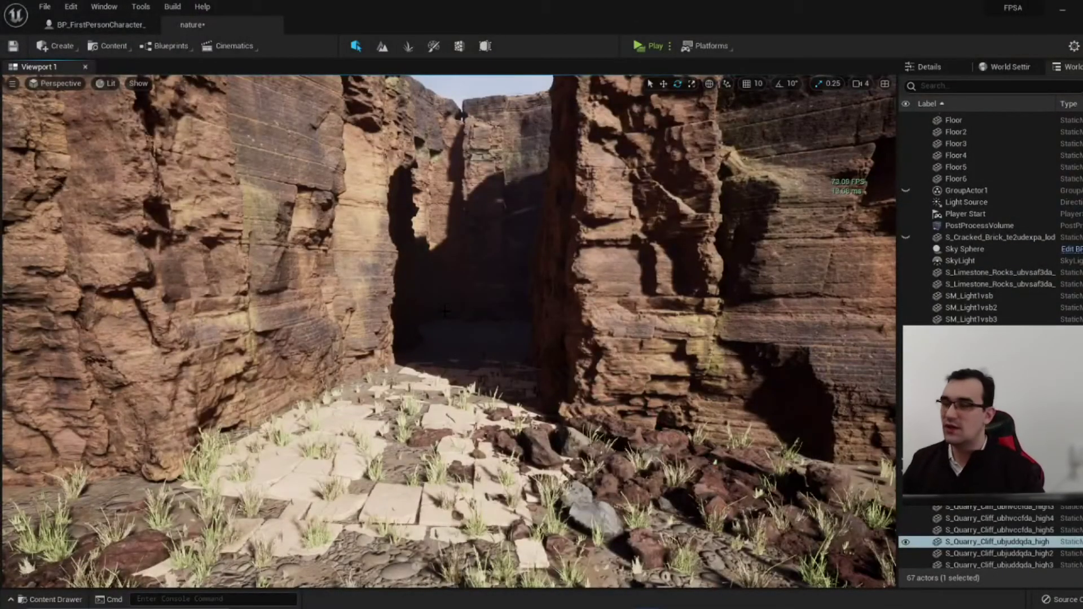
Fly the viewport forward and turn it into the bright canyon passage to inspect the cliffs and paving.
right_drag(445, 311, 373, 305)
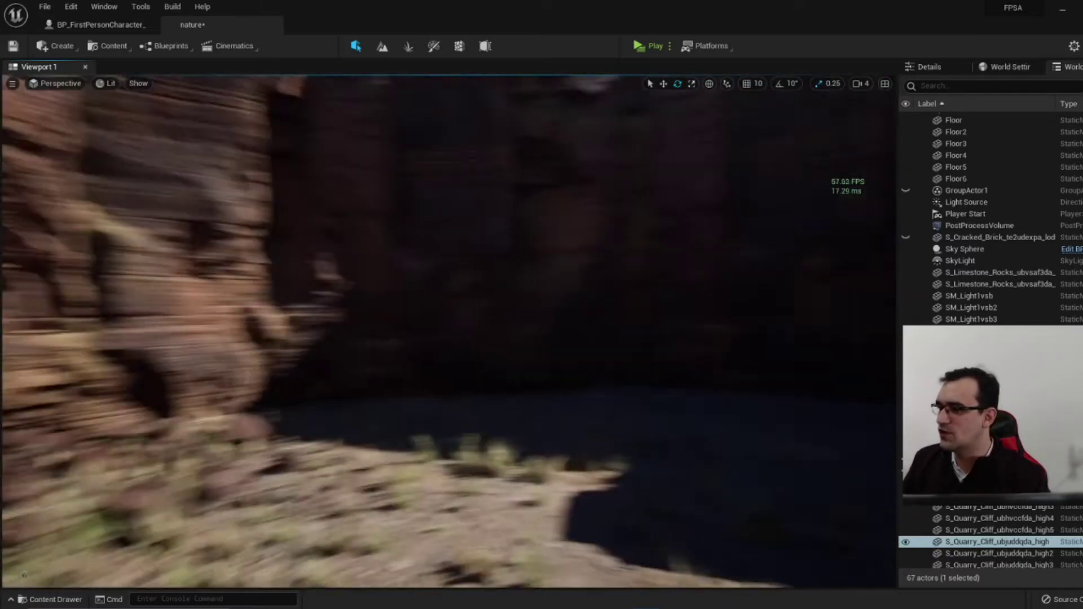
right_drag(373, 305, 316, 307)
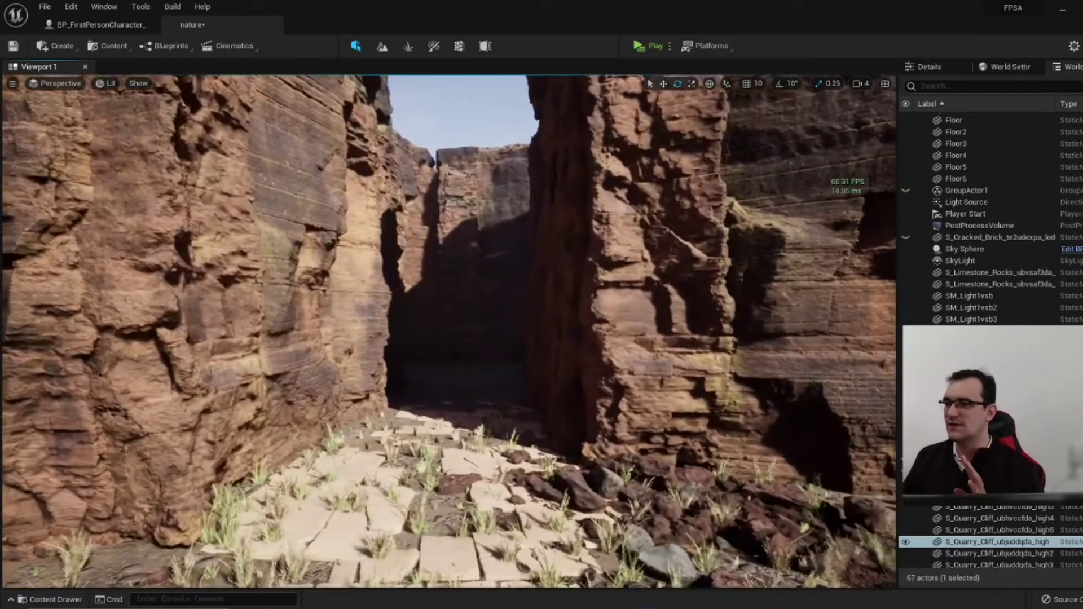
right_drag(500, 352, 491, 351)
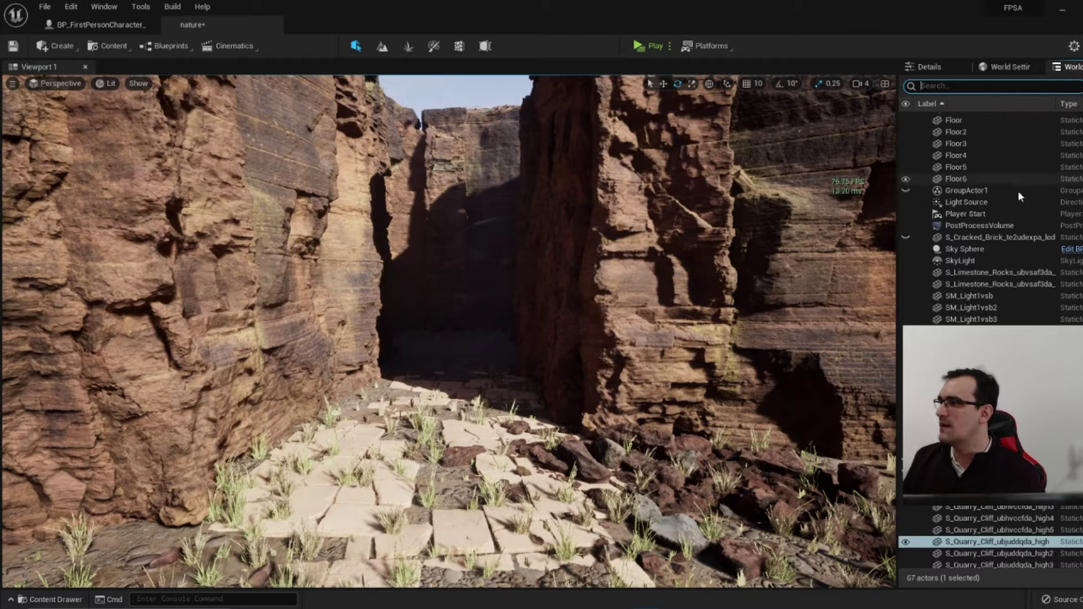
Filter the World Outliner with 'ligh' and select the SkyLight and Light Source actors.
click(981, 204)
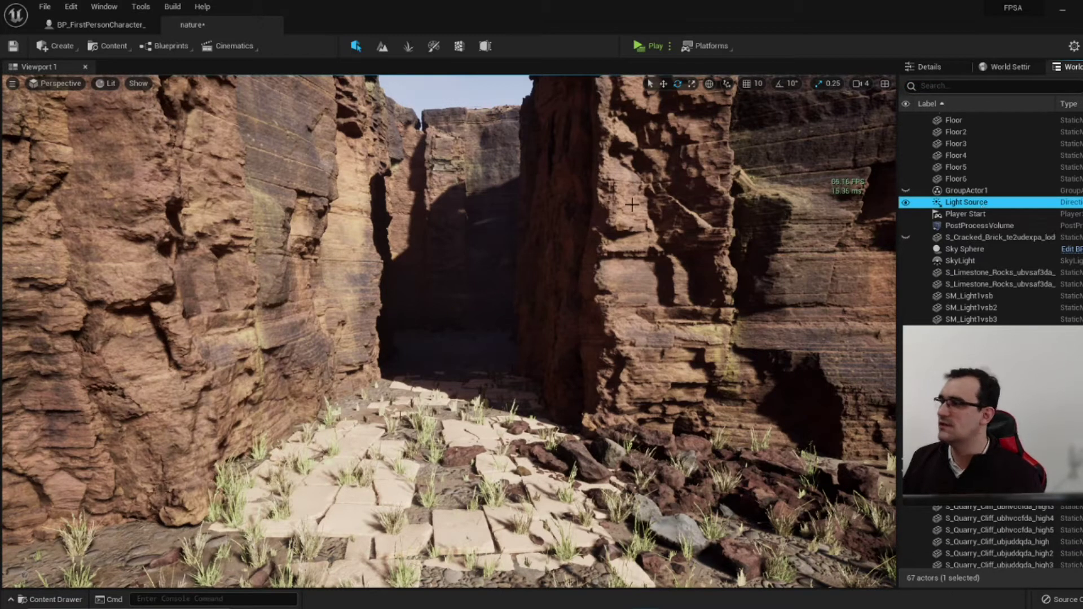
click(953, 87)
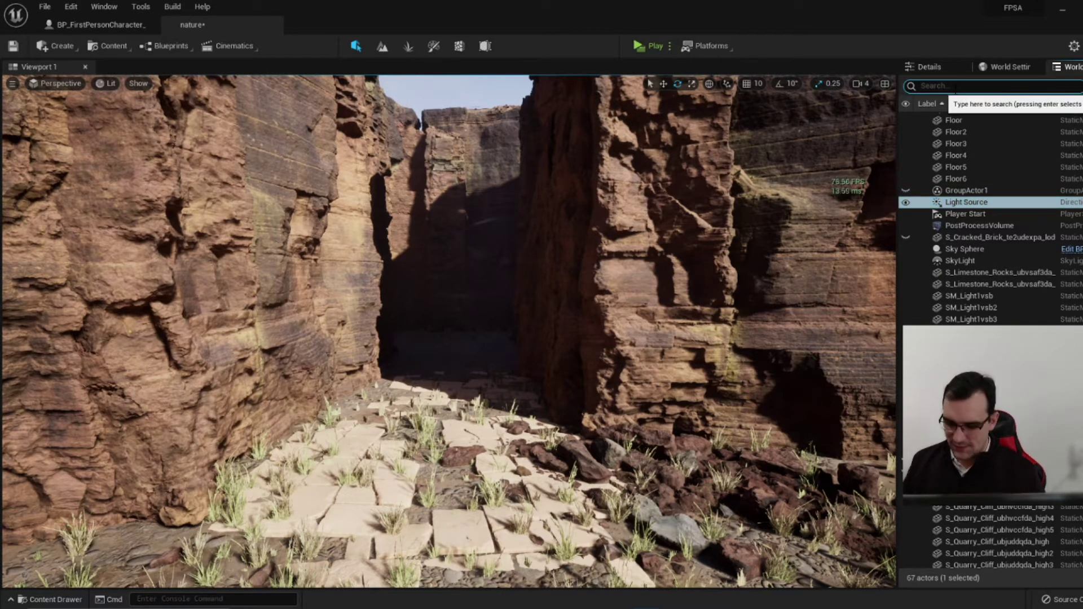
text(ligh)
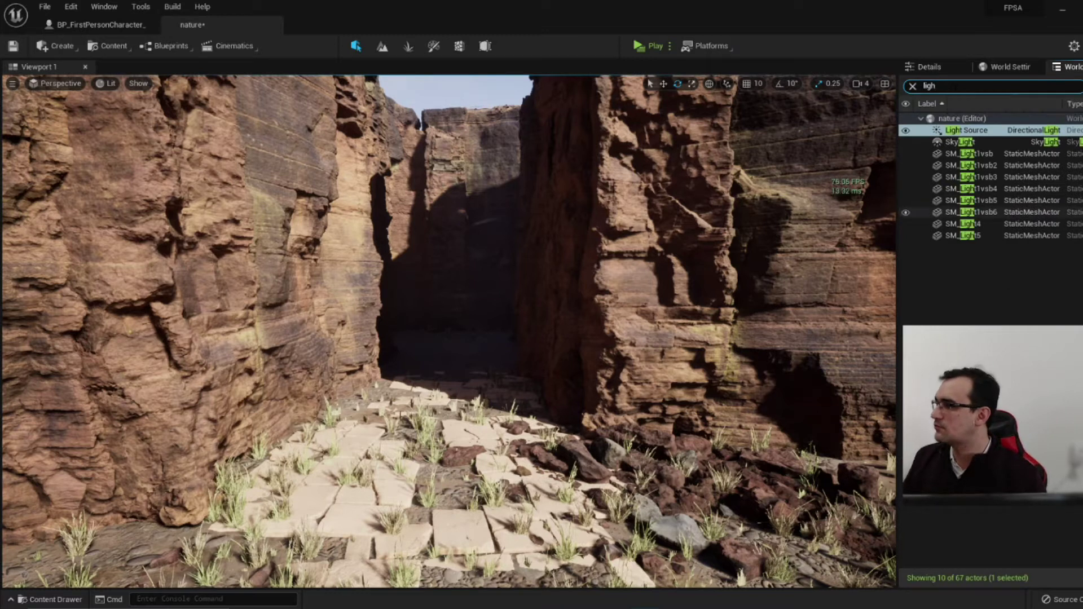
click(964, 143)
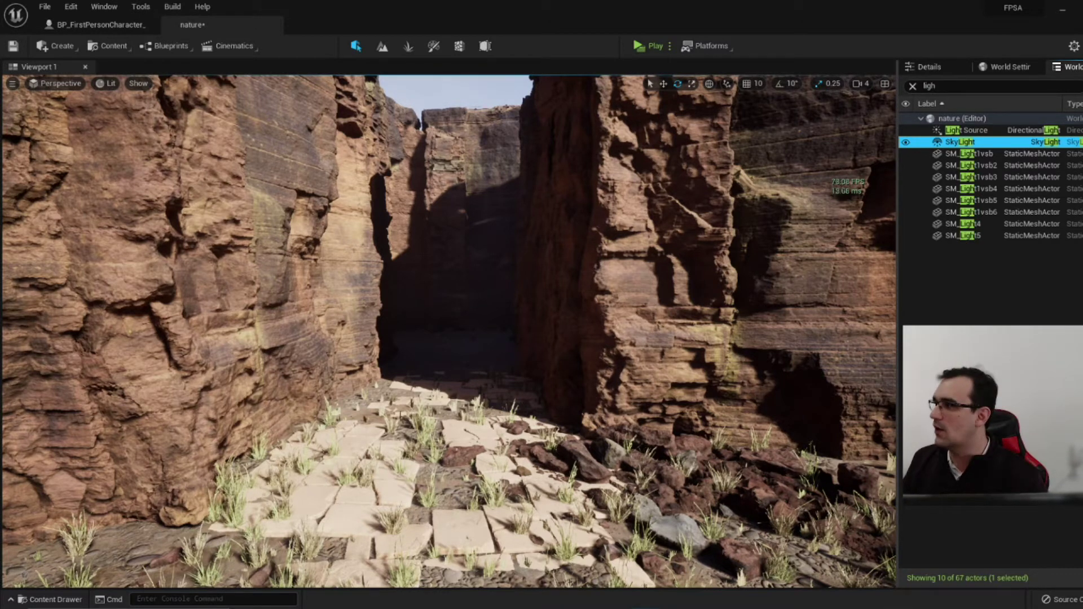
click(984, 131)
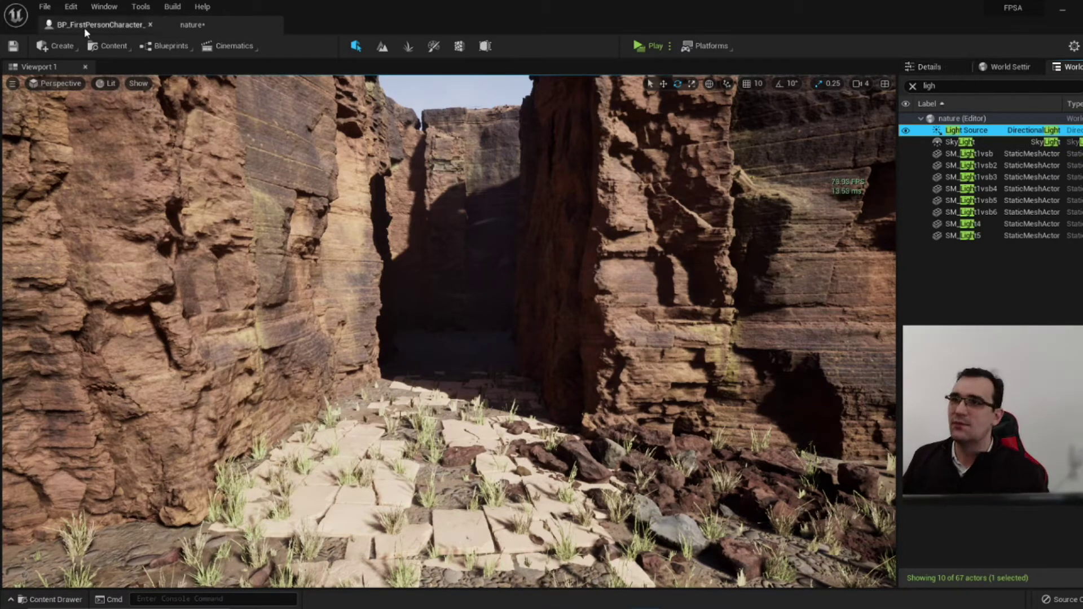
click(47, 9)
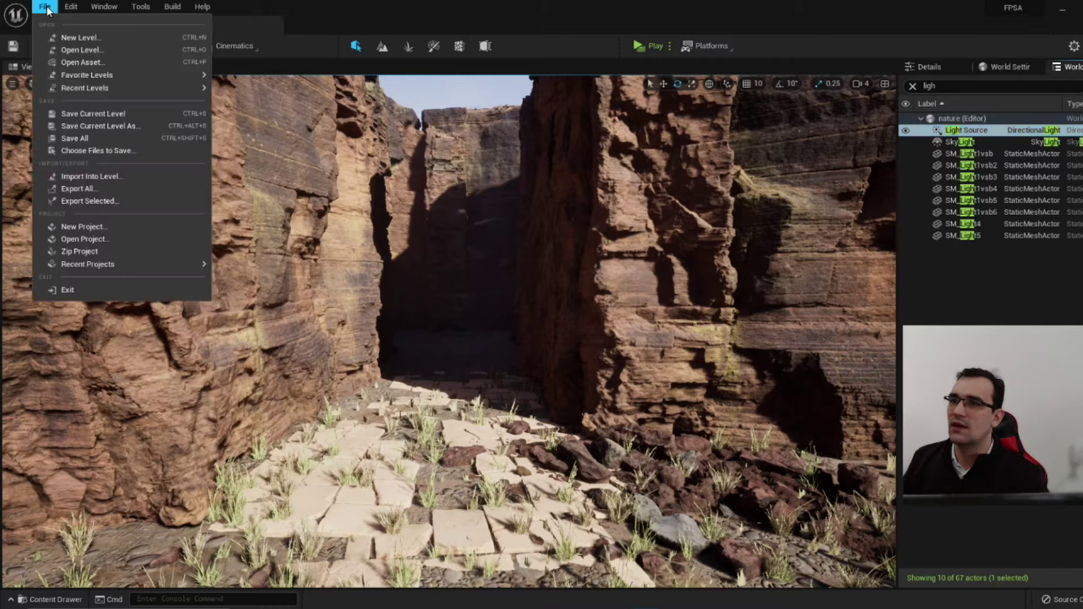
mouse_move(70, 10)
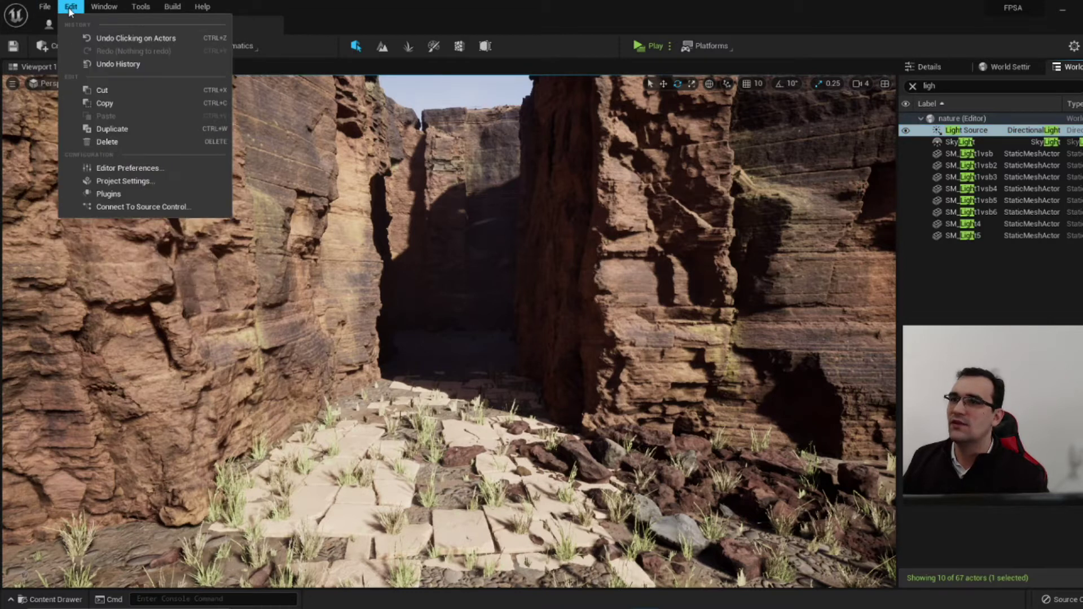
click(142, 184)
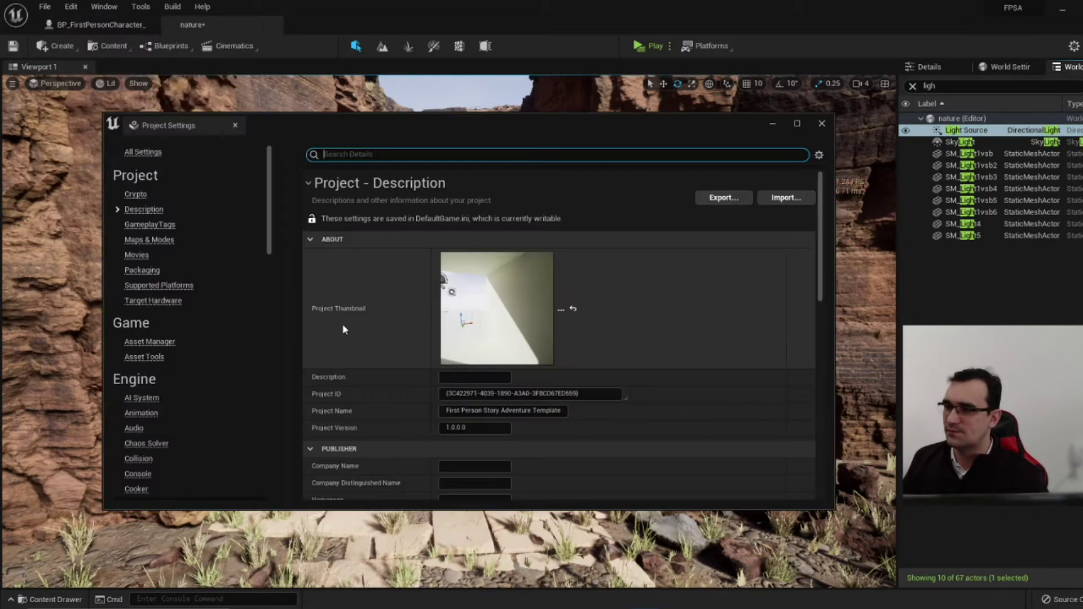
drag(270, 219, 291, 290)
click(143, 410)
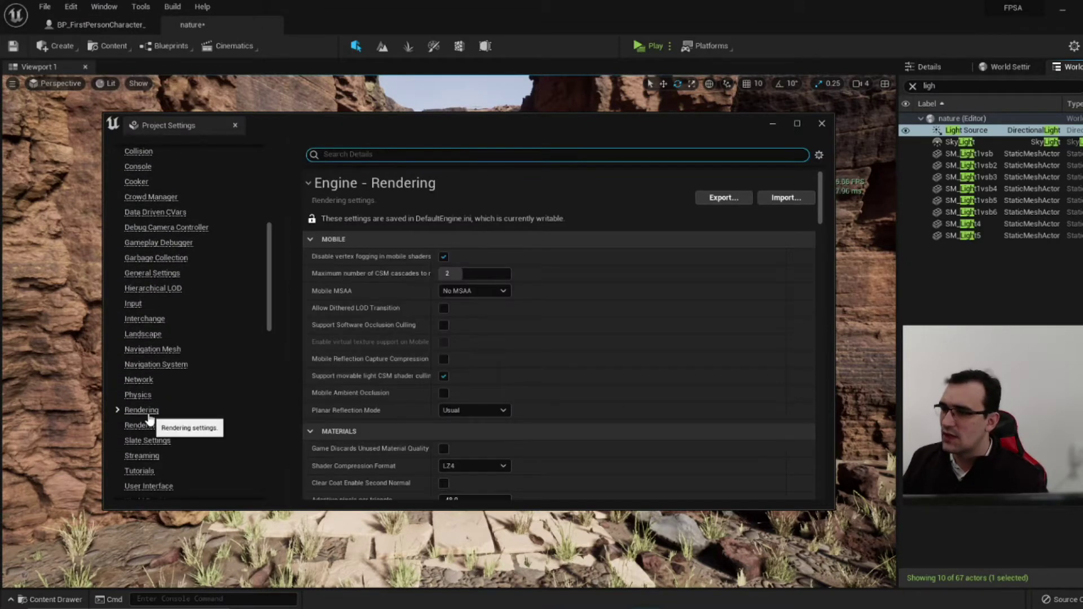
scroll(586, 356, down, 5)
scroll(587, 354, down, 2)
scroll(588, 354, down, 2)
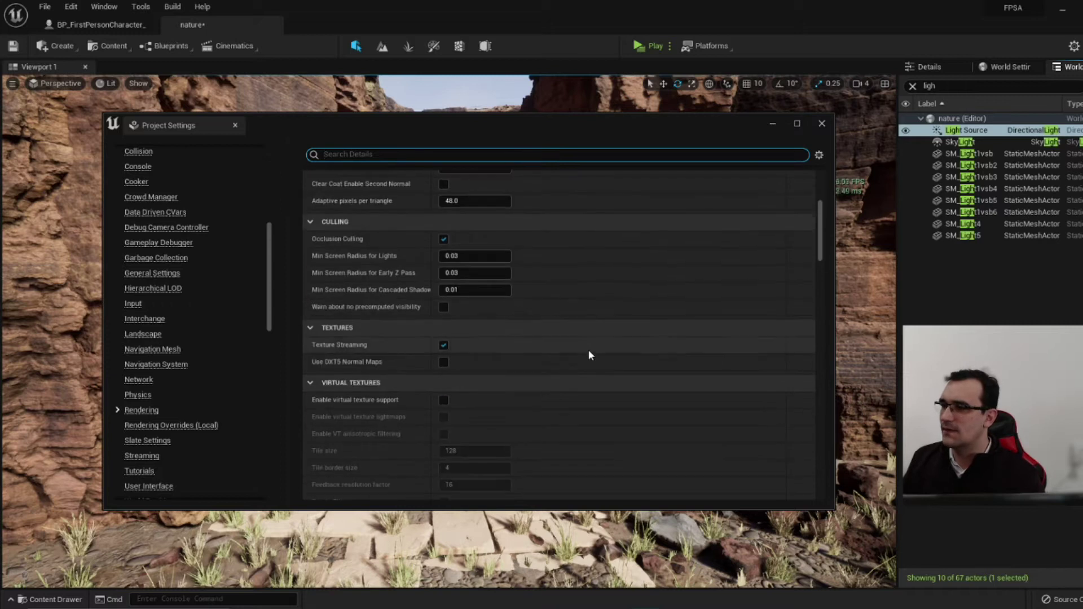
scroll(588, 353, down, 2)
scroll(589, 354, down, 2)
scroll(588, 349, down, 2)
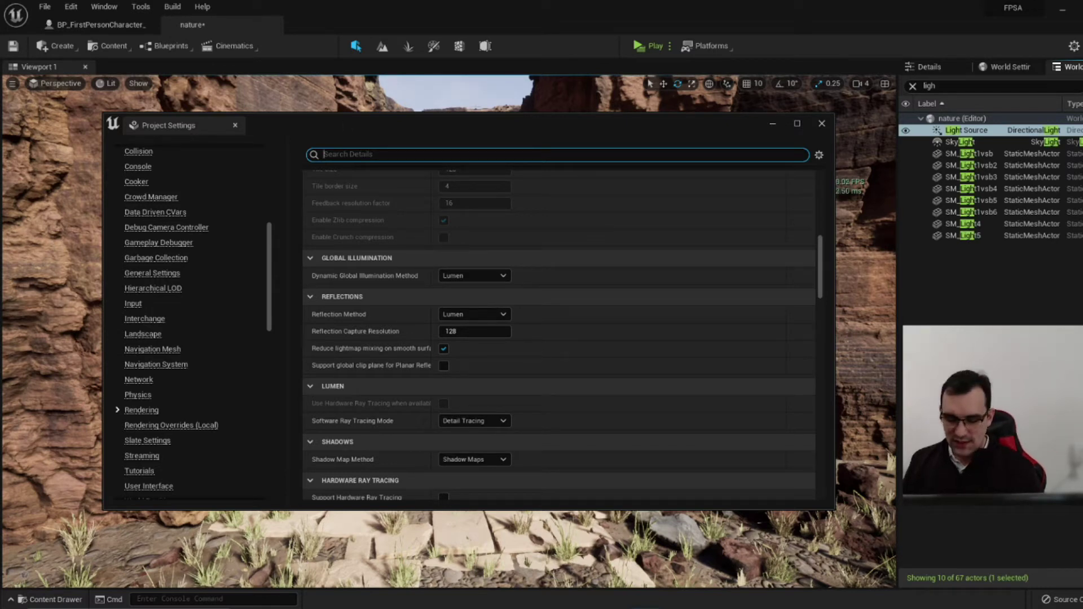
text(autod)
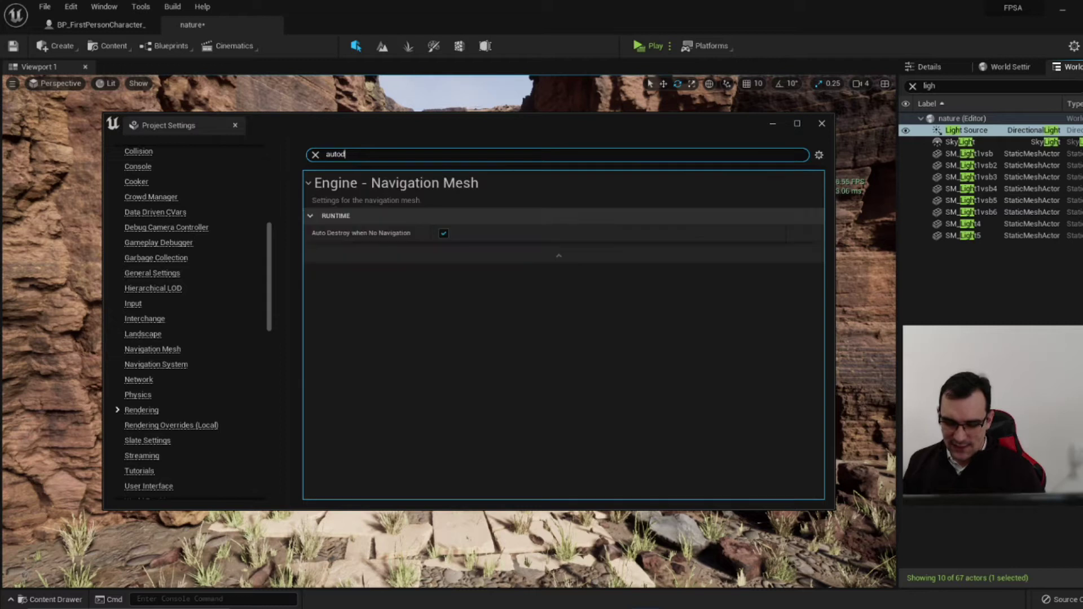
key(BackSpace)
text(expo)
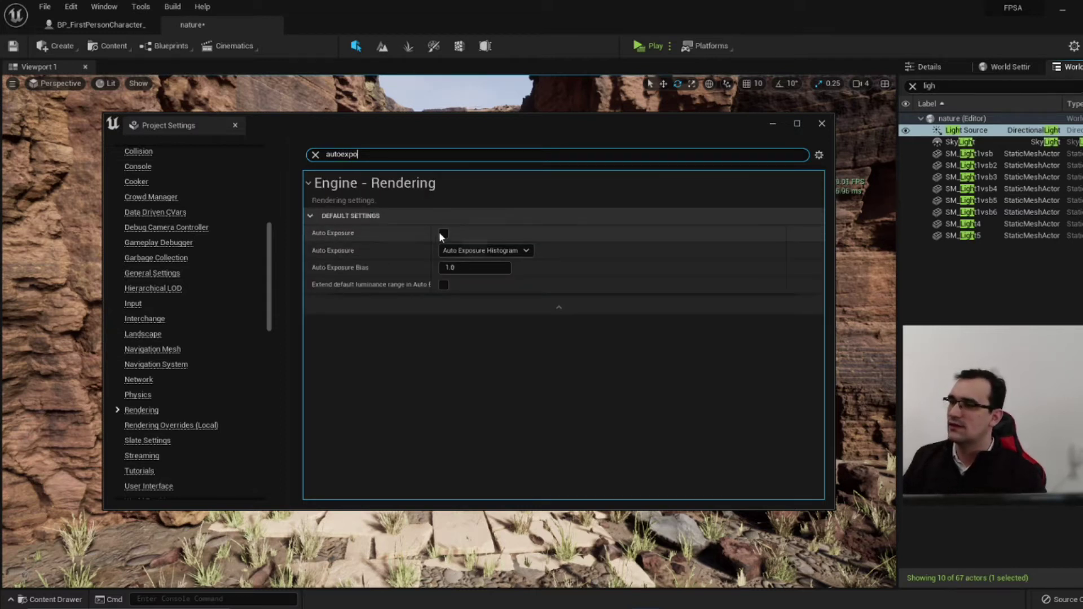
click(822, 123)
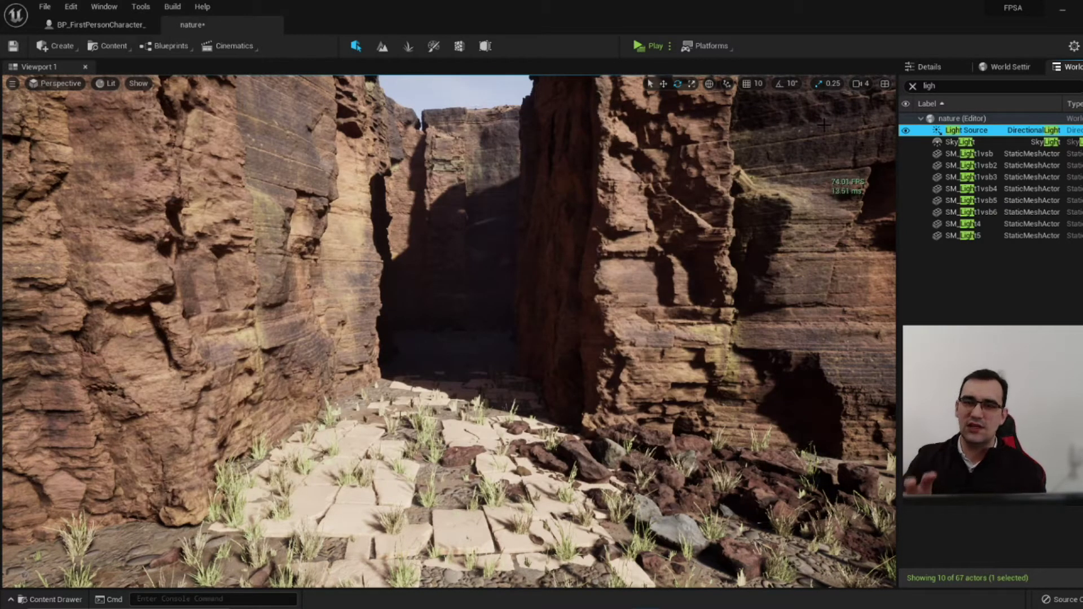
Select the PostProcessVolume box in the viewport and clear the 'ligh' Outliner filter.
right_drag(805, 129, 805, 226)
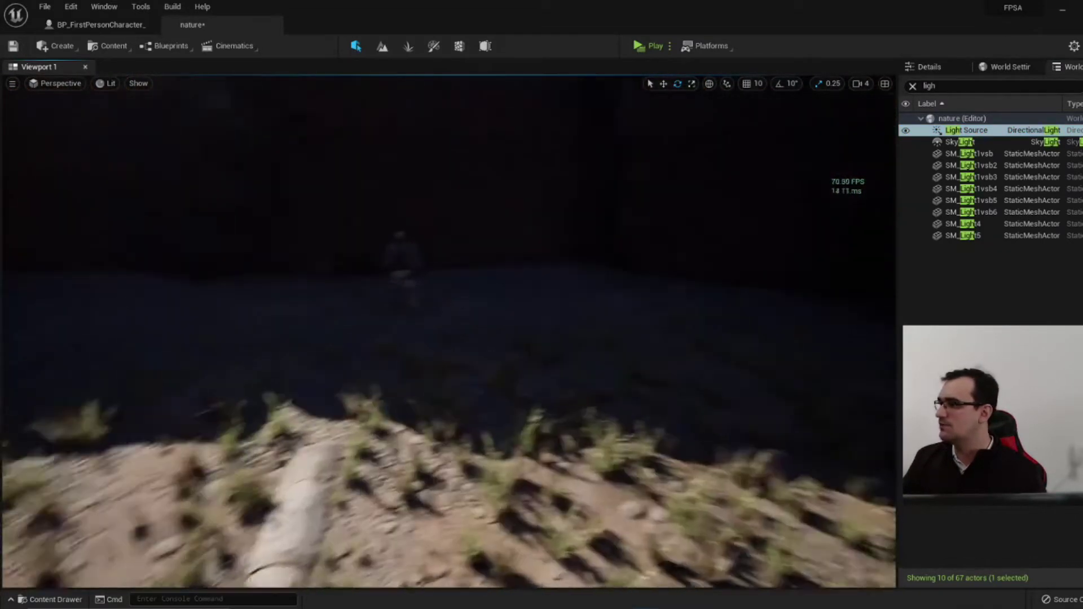
mouse_move(334, 339)
right_down()
mouse_move(335, 278)
mouse_move(271, 282)
right_up()
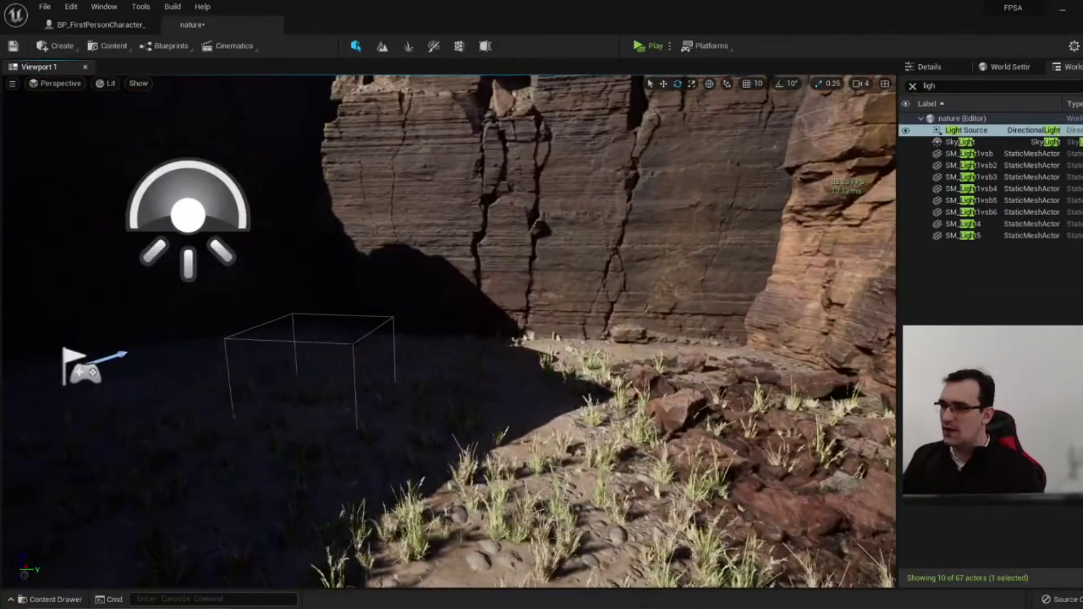
click(311, 362)
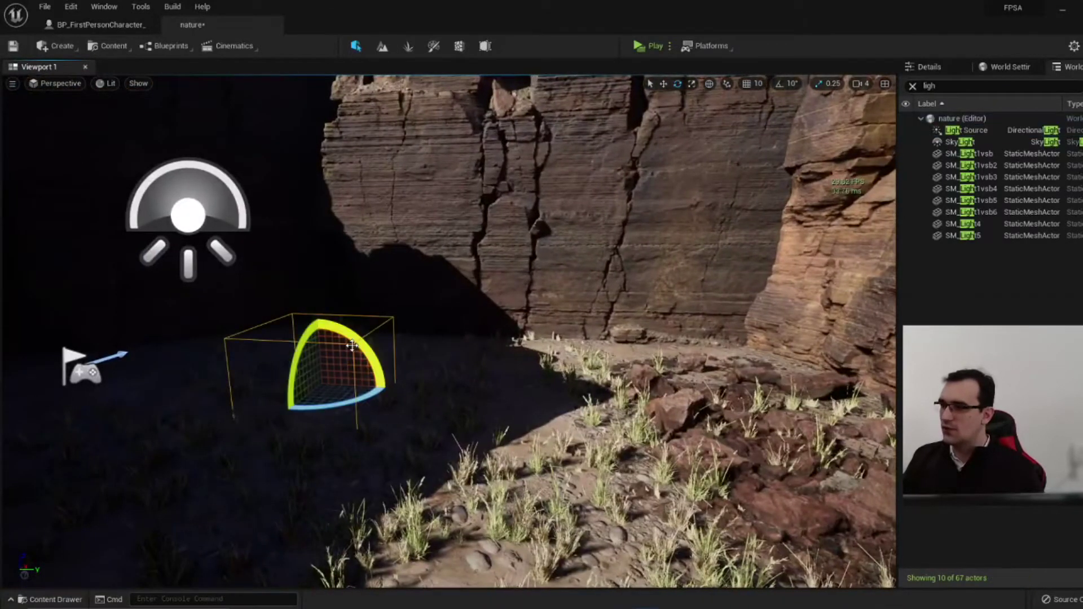
click(912, 86)
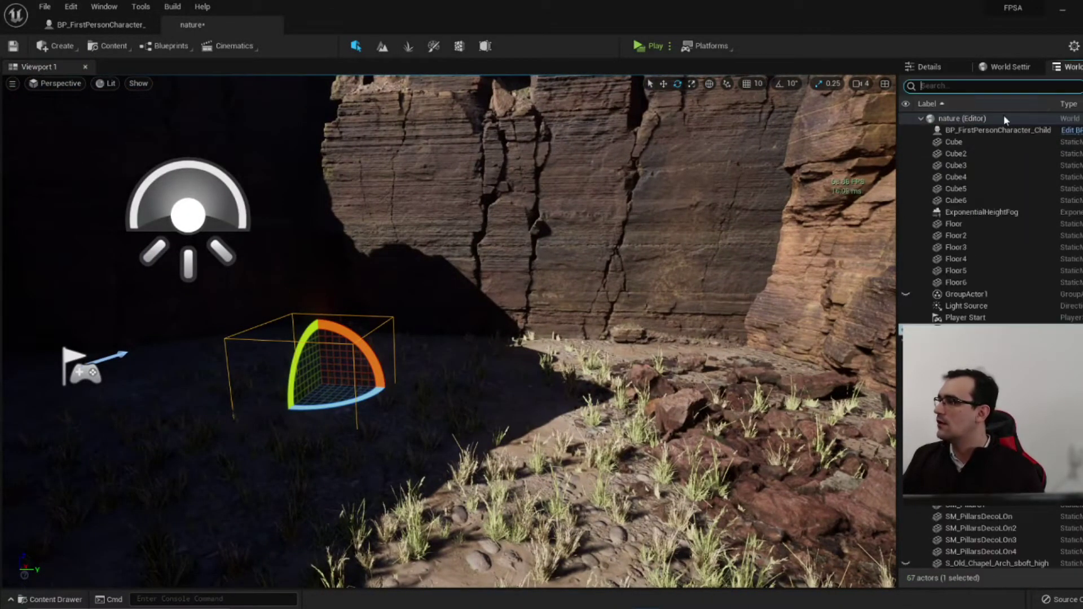
Find Infinite Extent (Unbound) in the PostProcessVolume's Details and make the volume unbound.
click(944, 69)
click(1060, 186)
text(autoe)
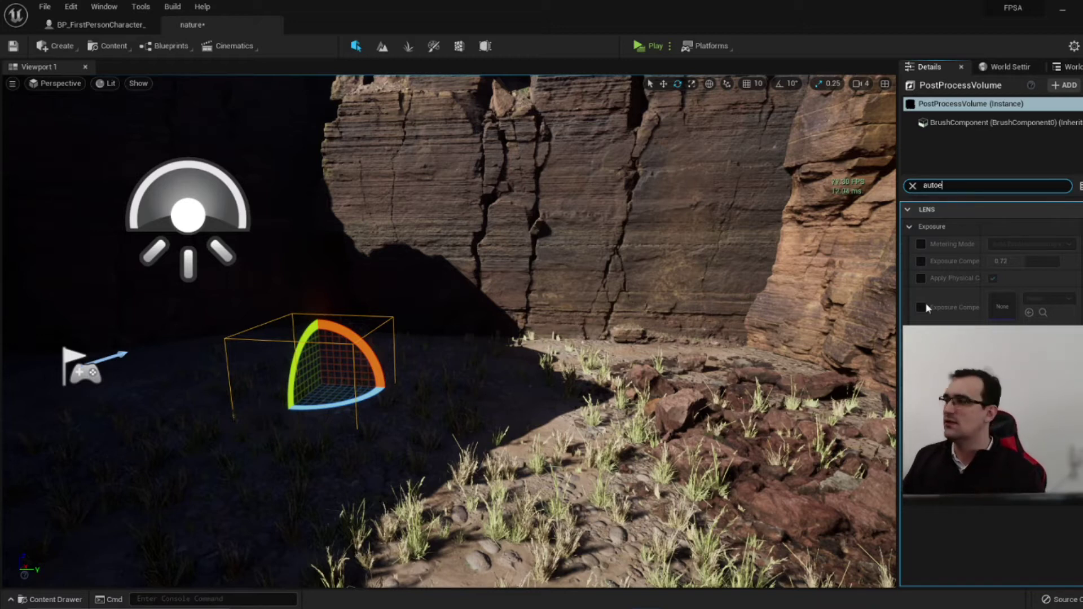
text(inbo)
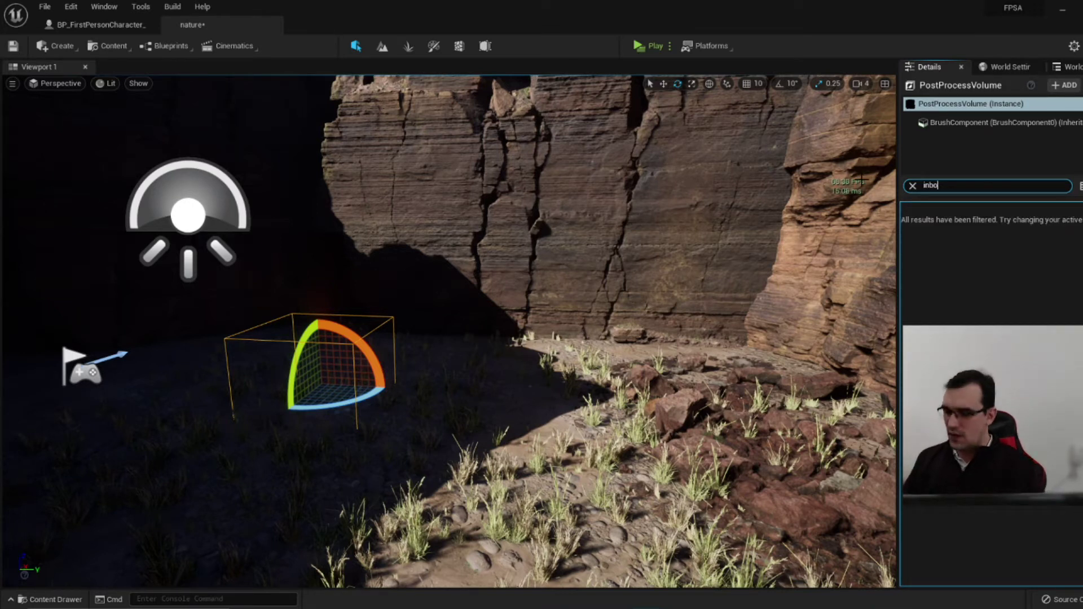
key(BackSpace)
key(BackSpace)
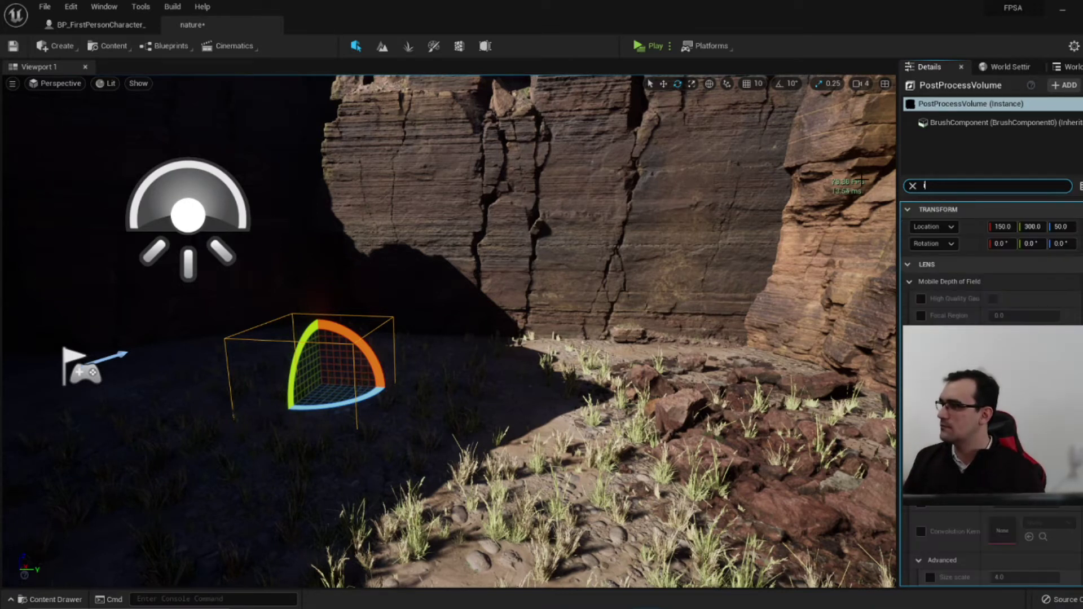
text(bou)
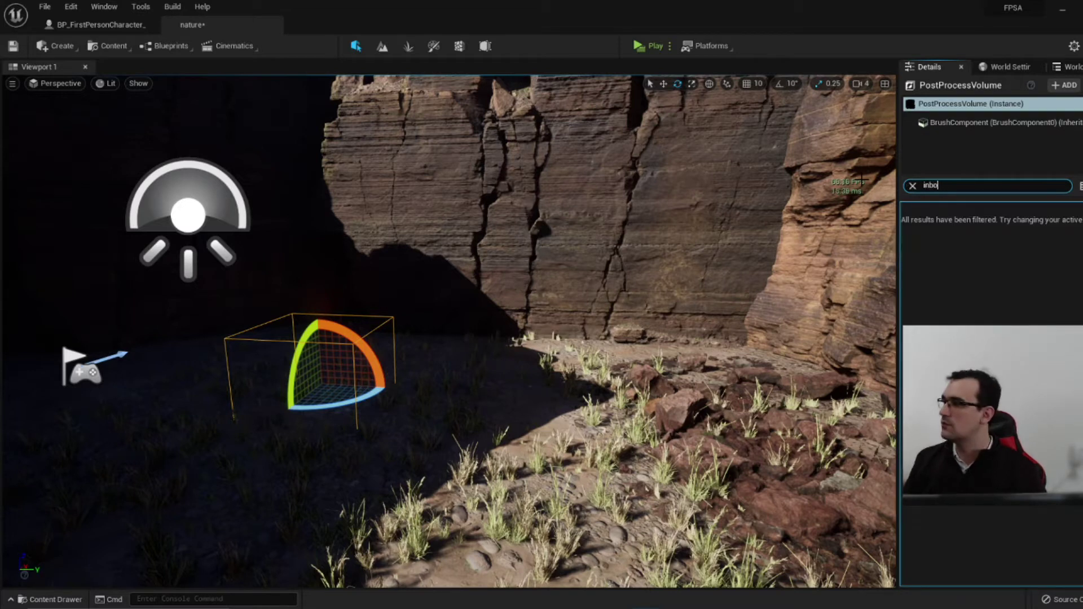
key(BackSpace)
key(BackSpace)
text(fine)
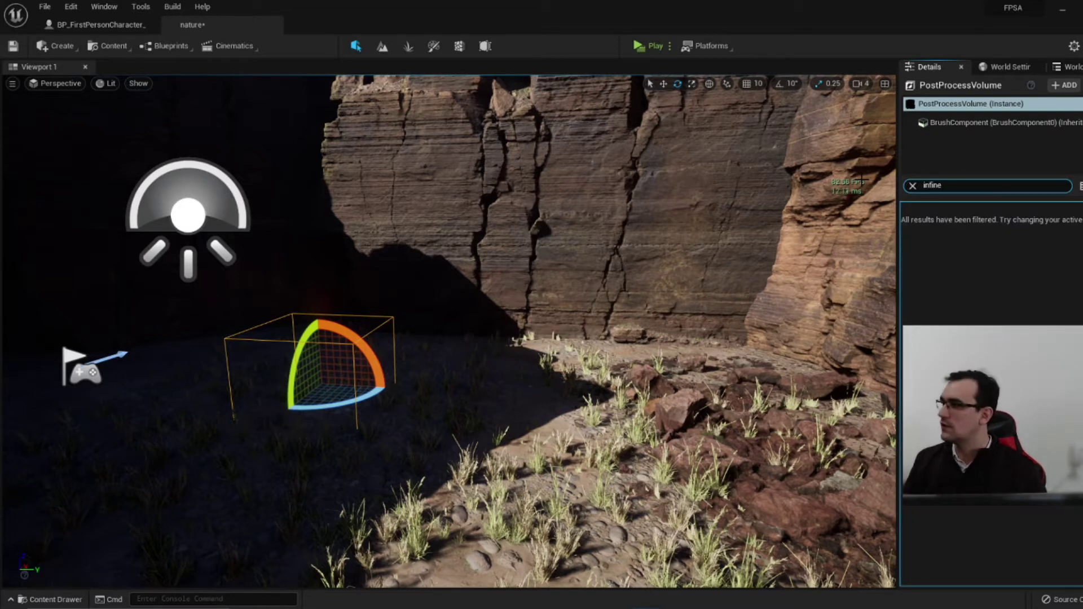
key(BackSpace)
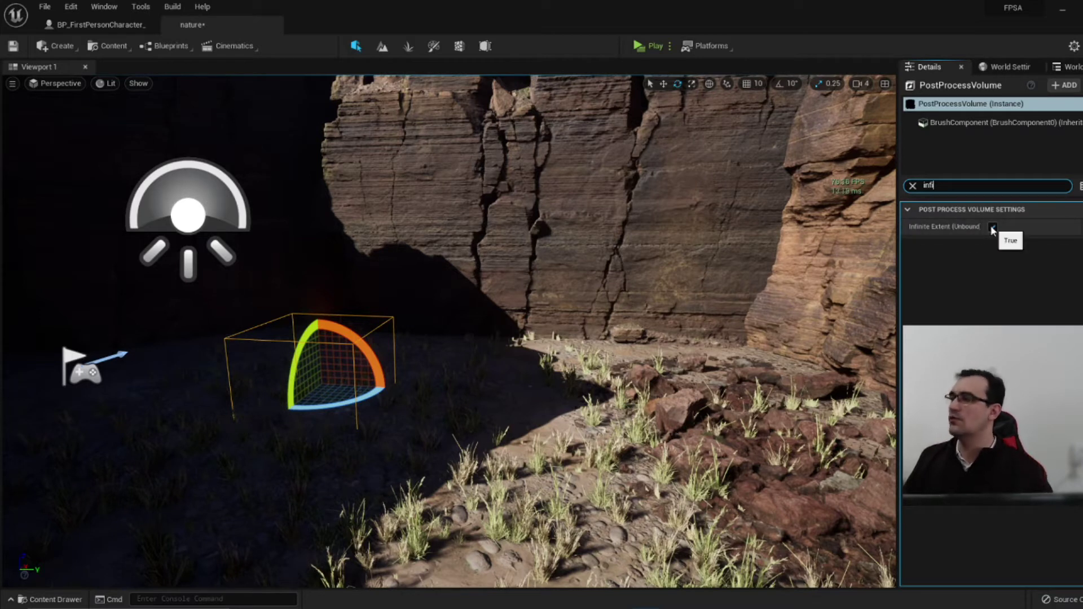
click(913, 185)
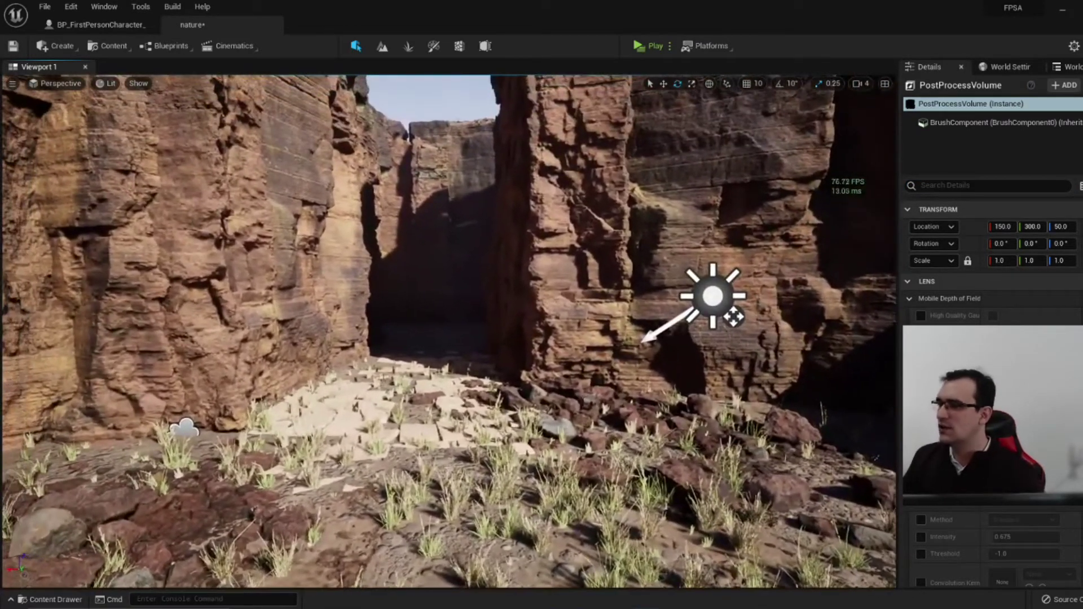
click(707, 295)
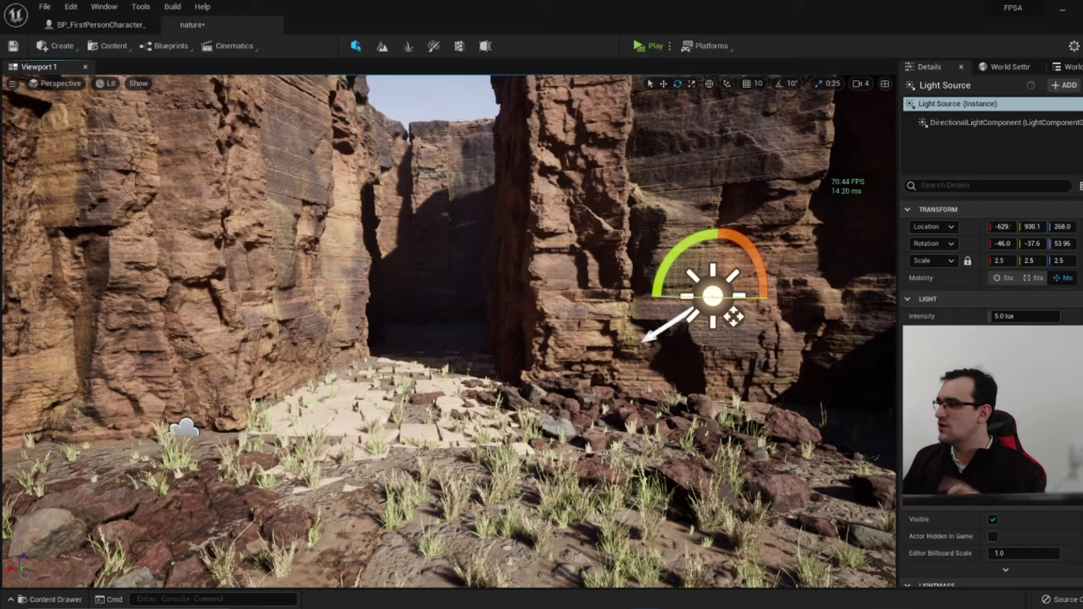
Raise the Light Source intensity through 5 and 10 to 50 lux and view the brightened canyon.
click(1016, 316)
text(1)
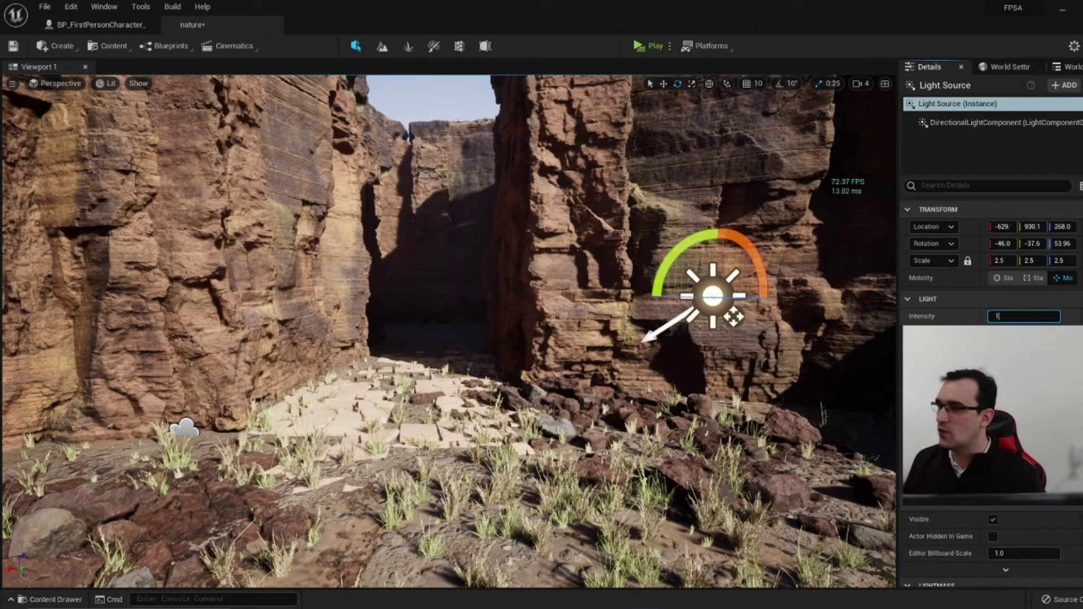
key(Return)
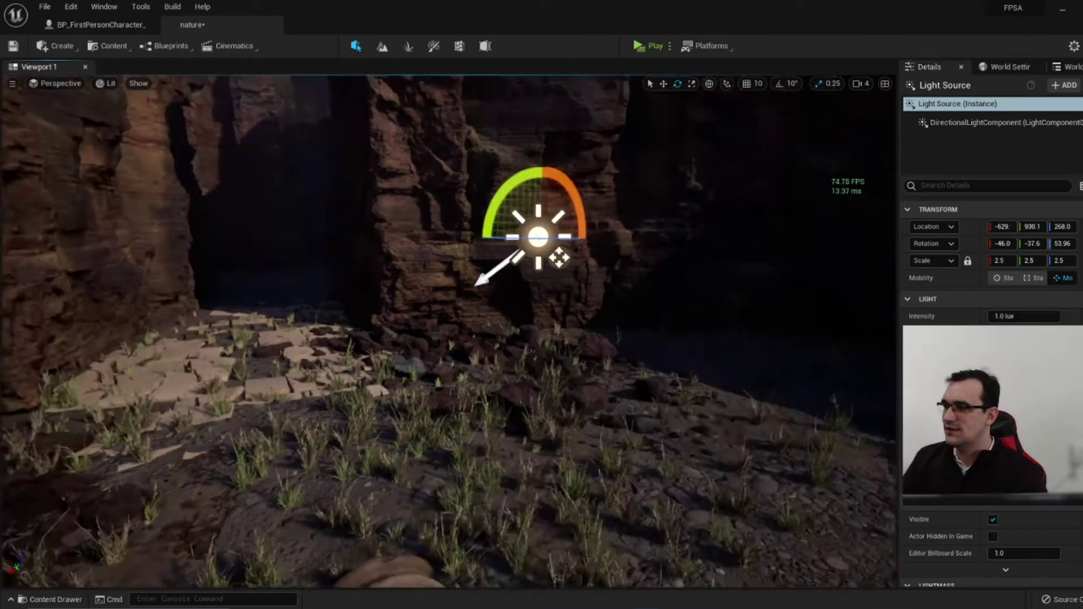
right_drag(782, 326, 846, 316)
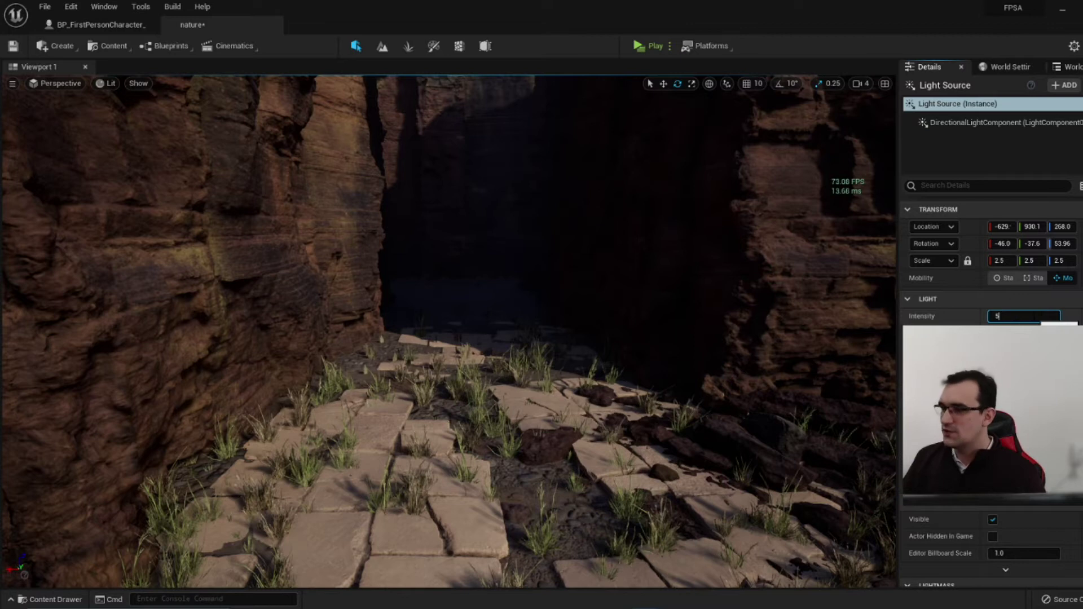
key(Return)
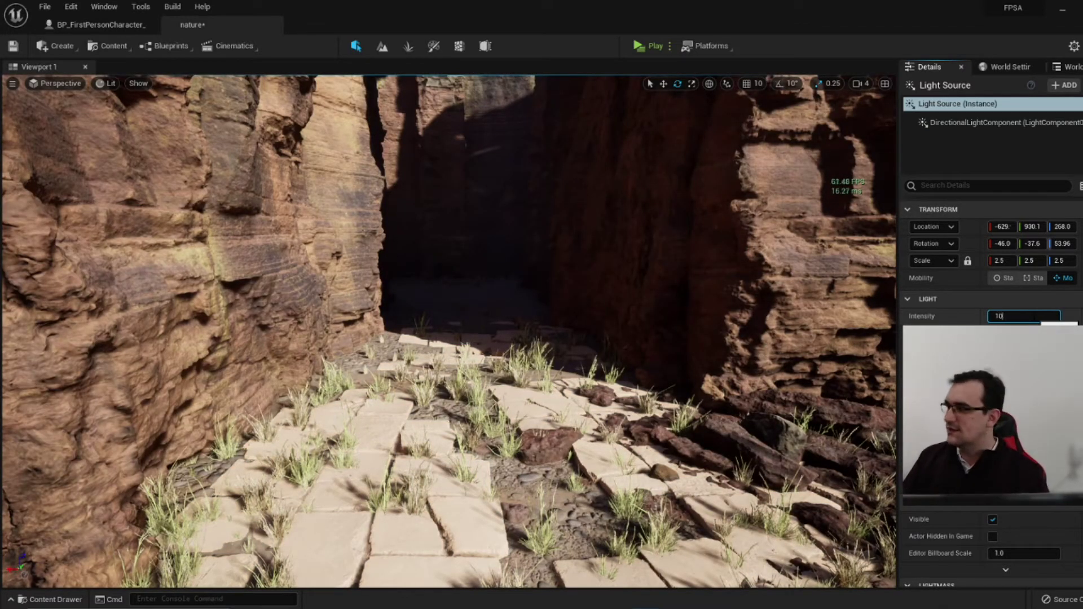
key(Return)
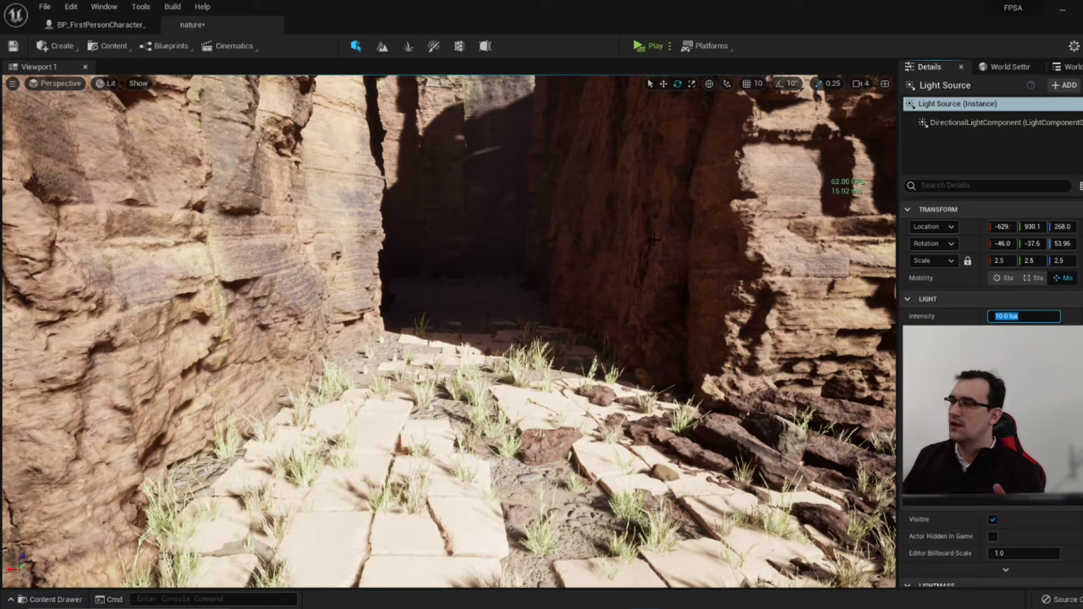
text(50)
key(Return)
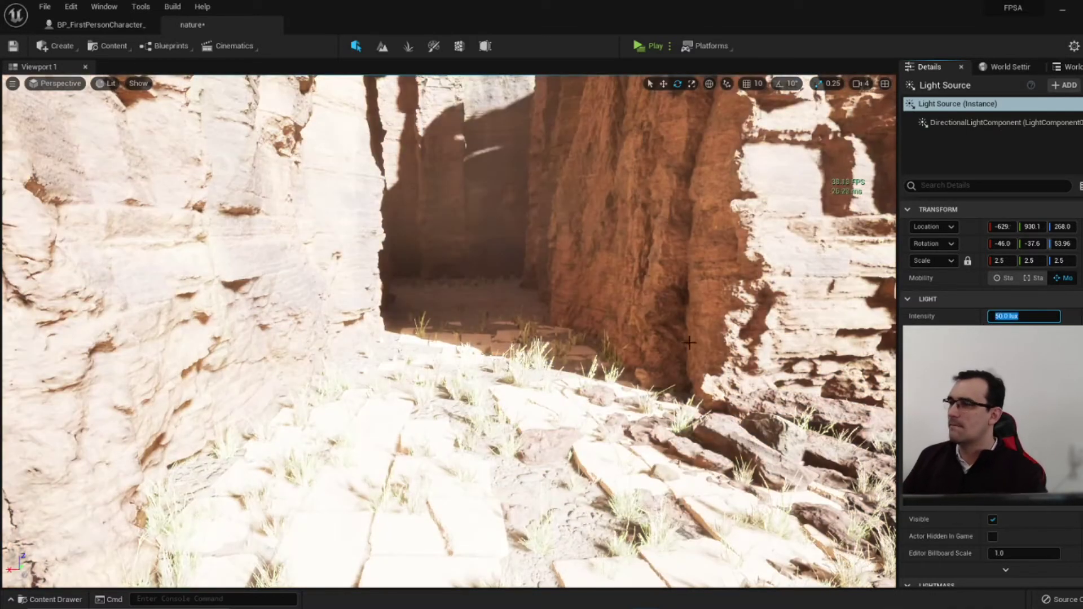
right_drag(452, 339, 429, 316)
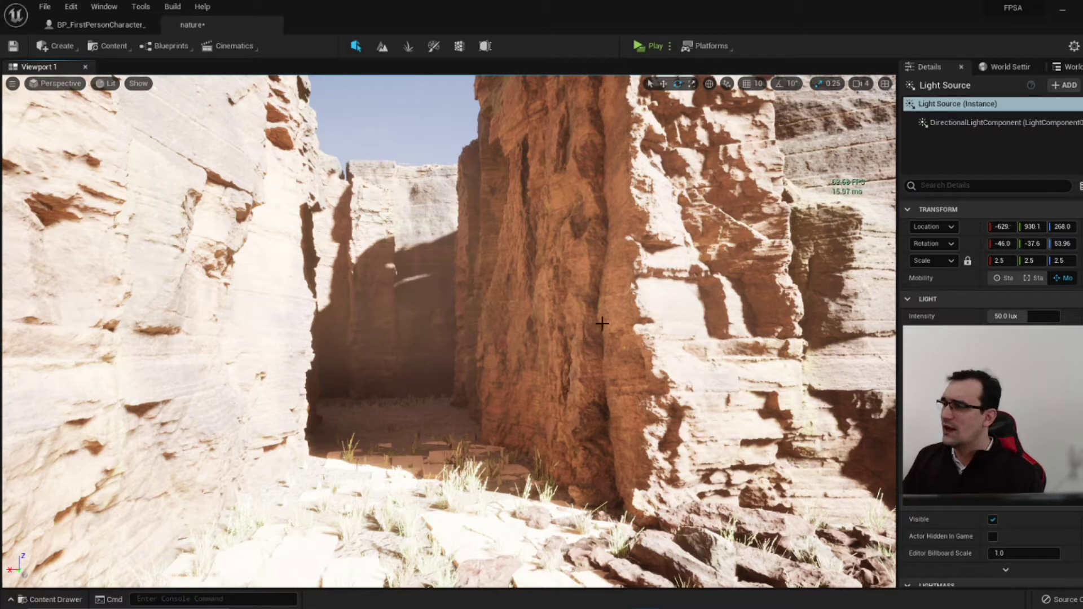
Try the Light Source intensity at 0 lux, then set it to 5 lux.
click(1007, 316)
text(0)
key(Return)
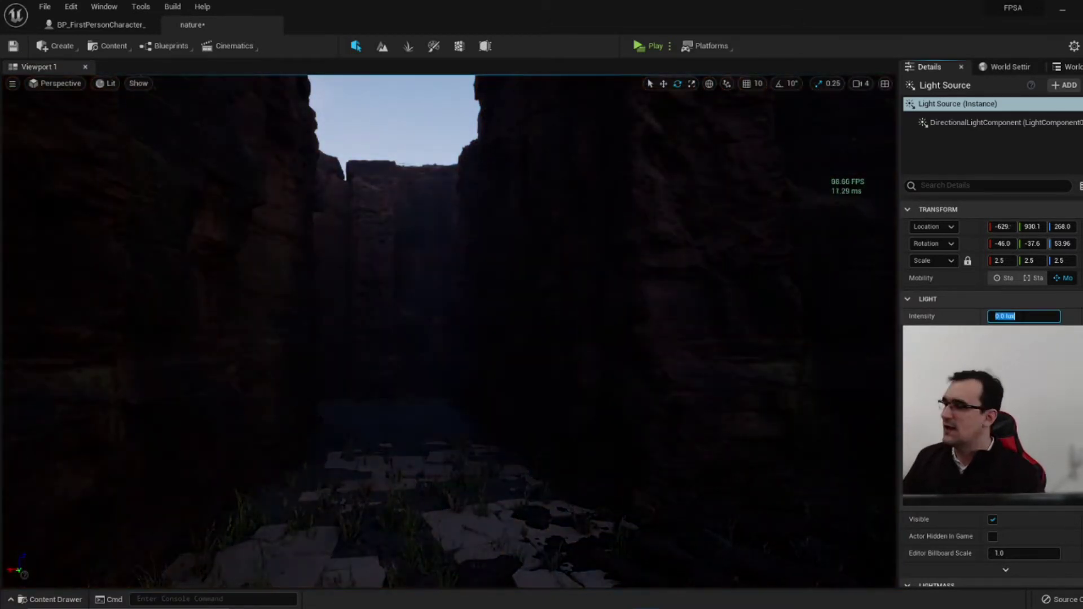
text(5)
key(Return)
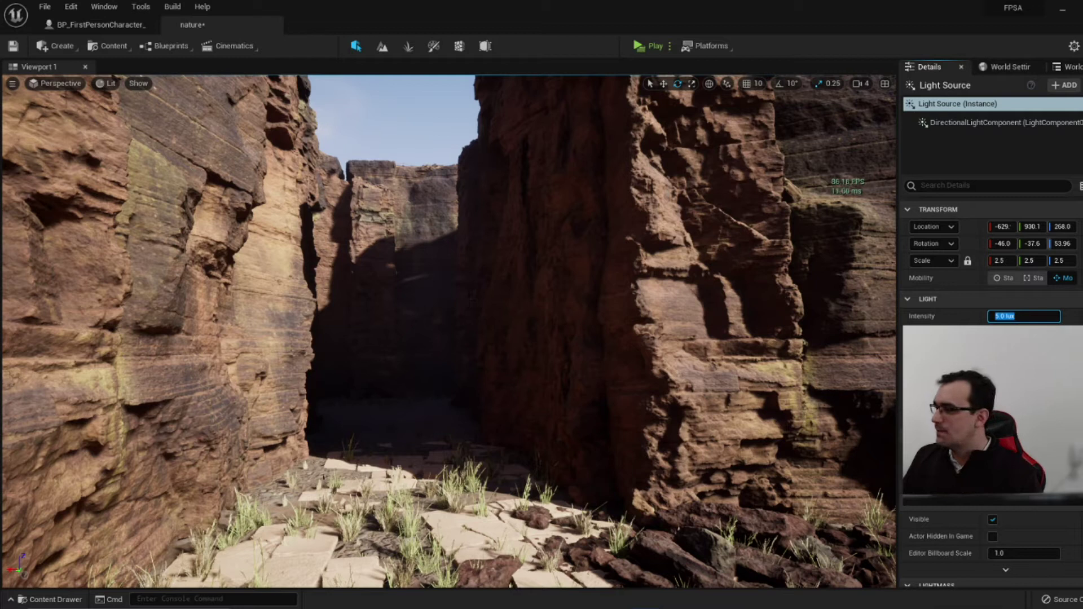
key(Escape)
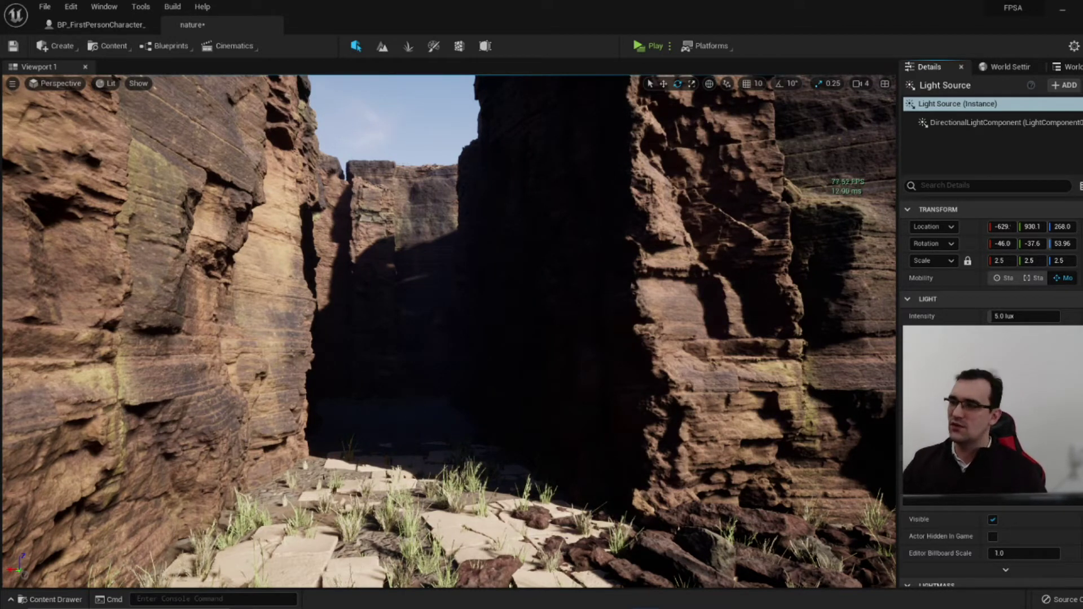
Compare a 50 lux intensity, then return the Light Source to 5 lux.
click(1013, 316)
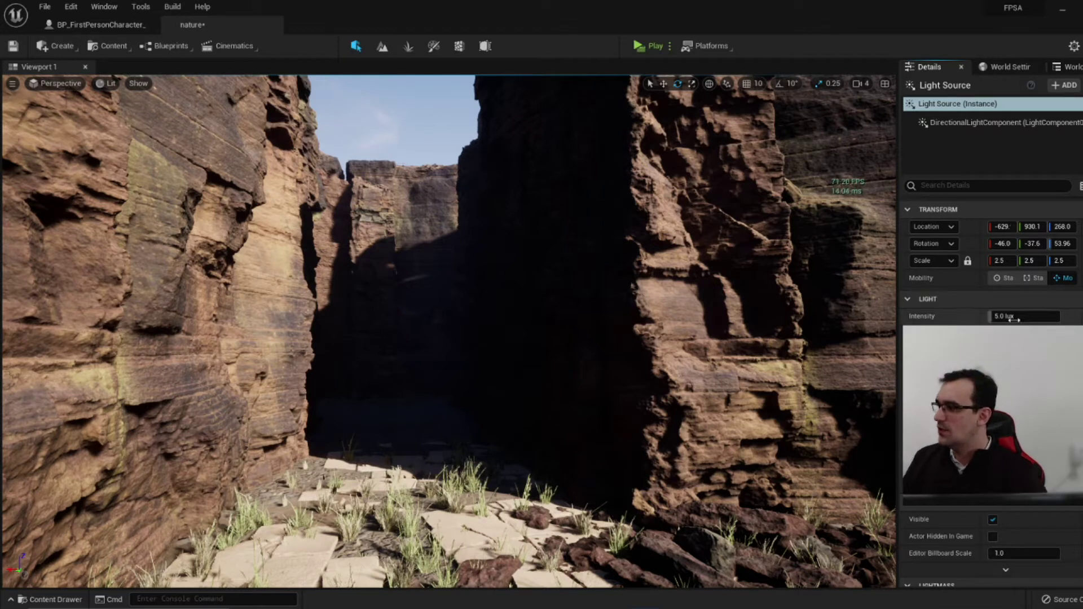
text(50)
key(Return)
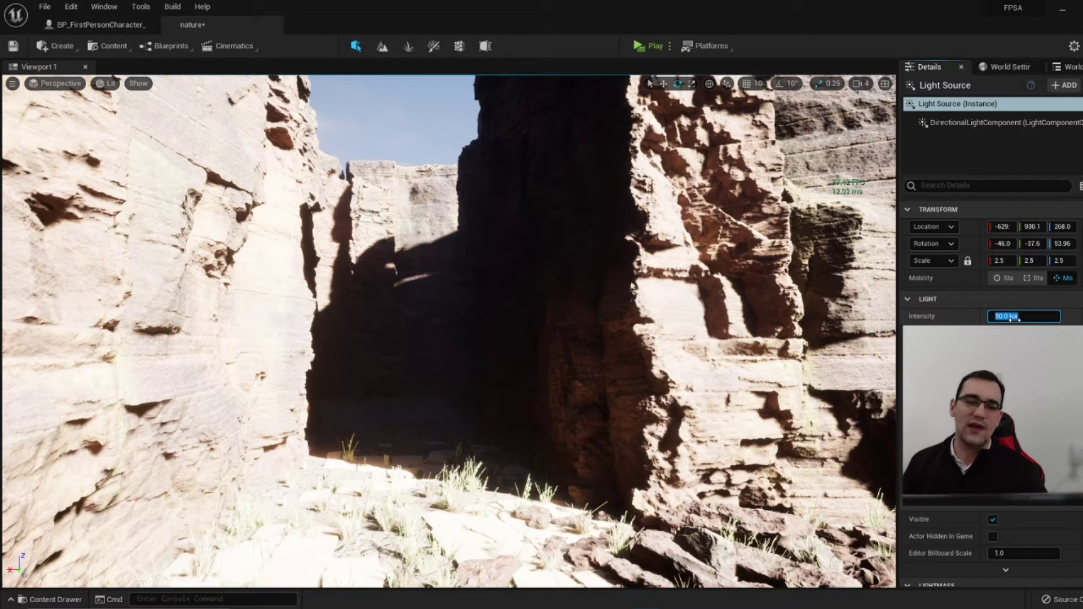
text(5)
key(Return)
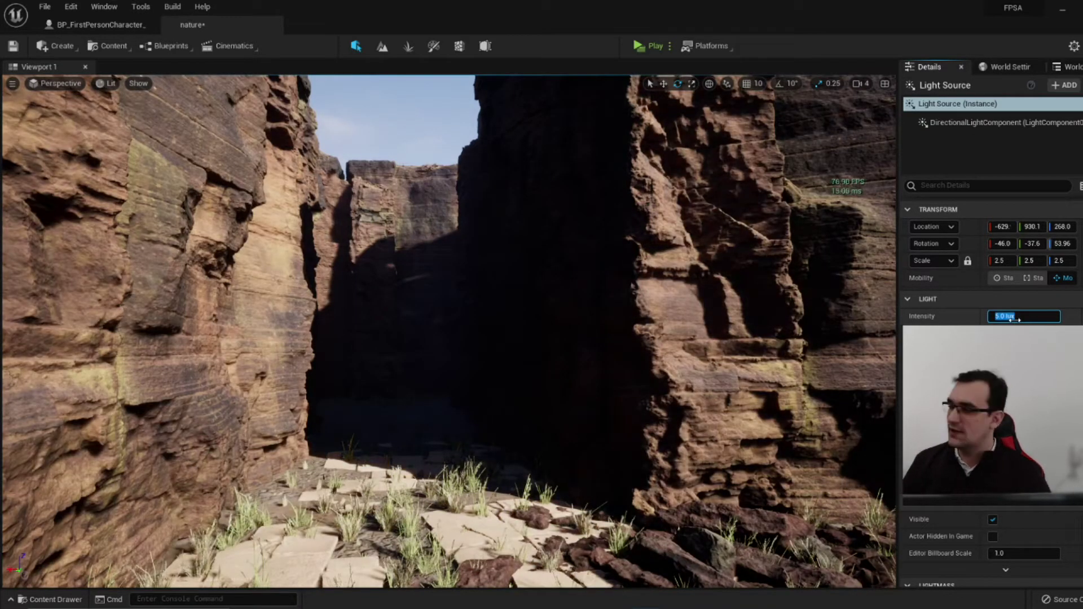
key(Escape)
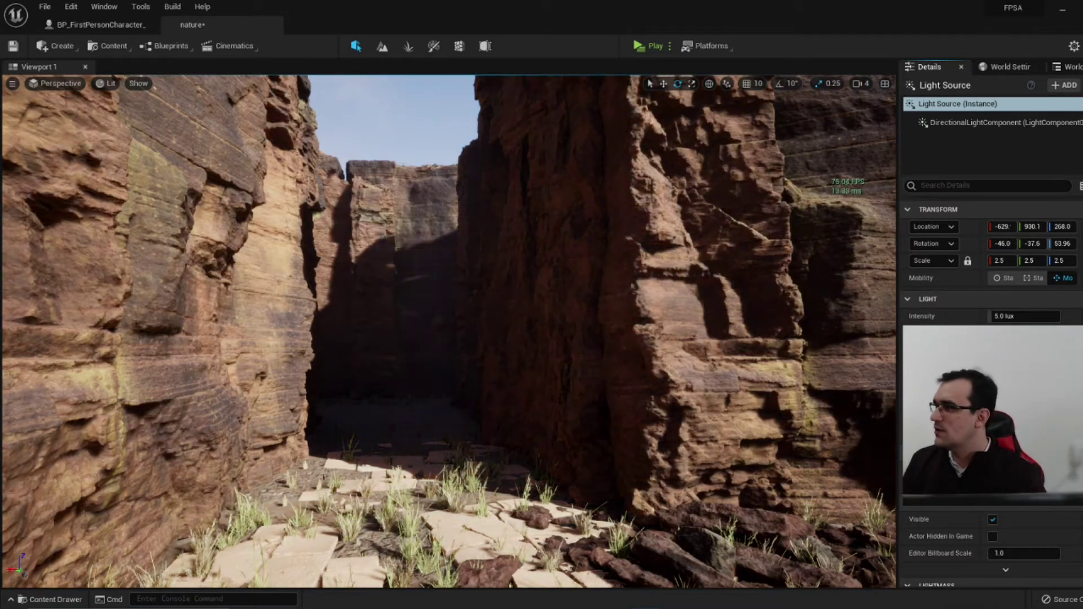
click(1063, 67)
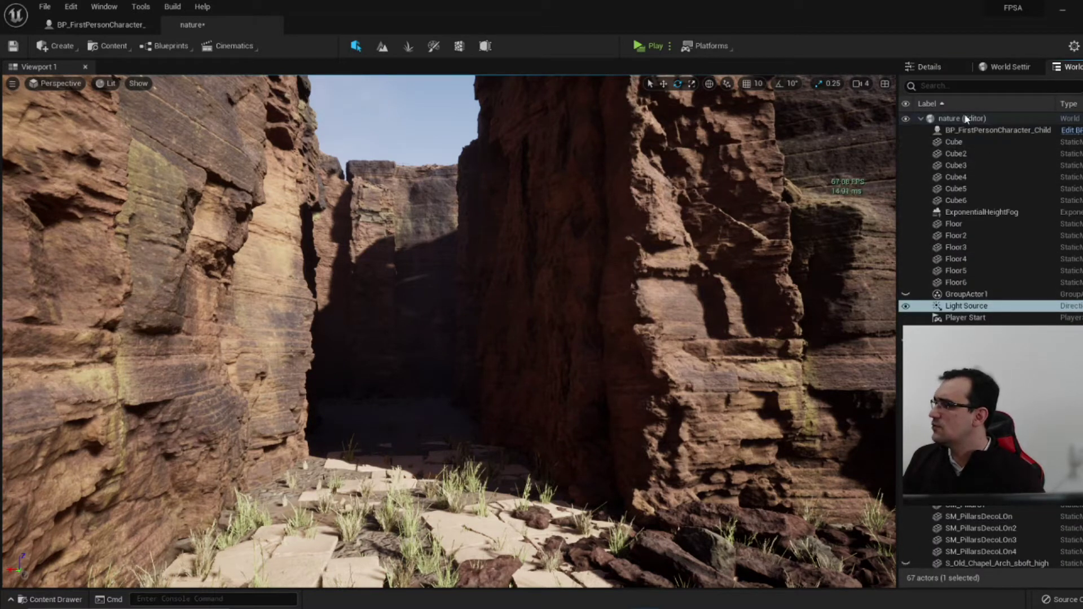
Filter the Outliner by 'ligh' and select SkyLight to show its Details.
click(960, 86)
text(ligh)
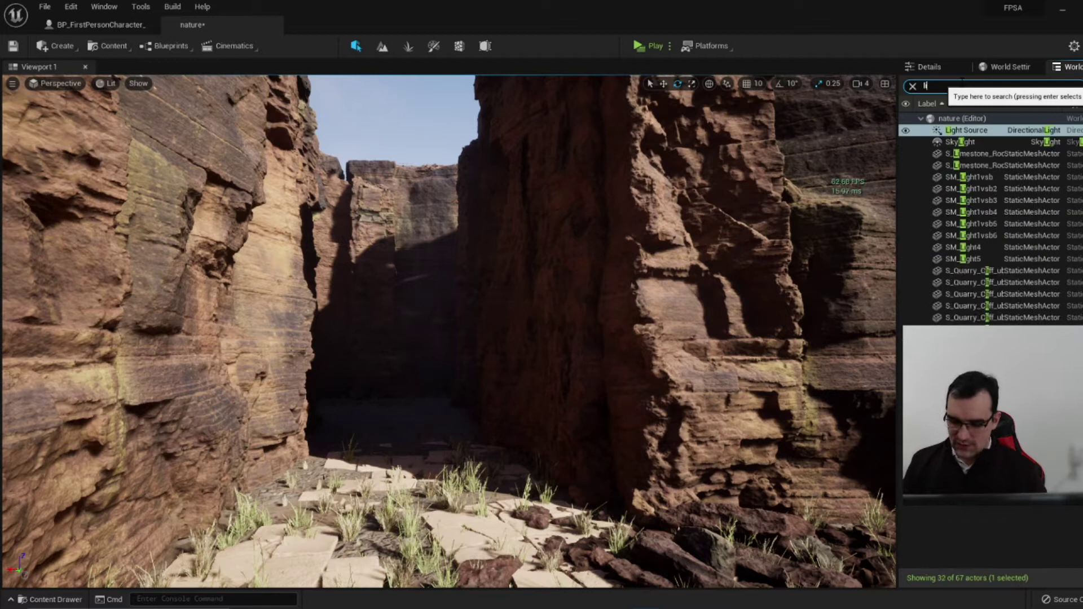
click(980, 142)
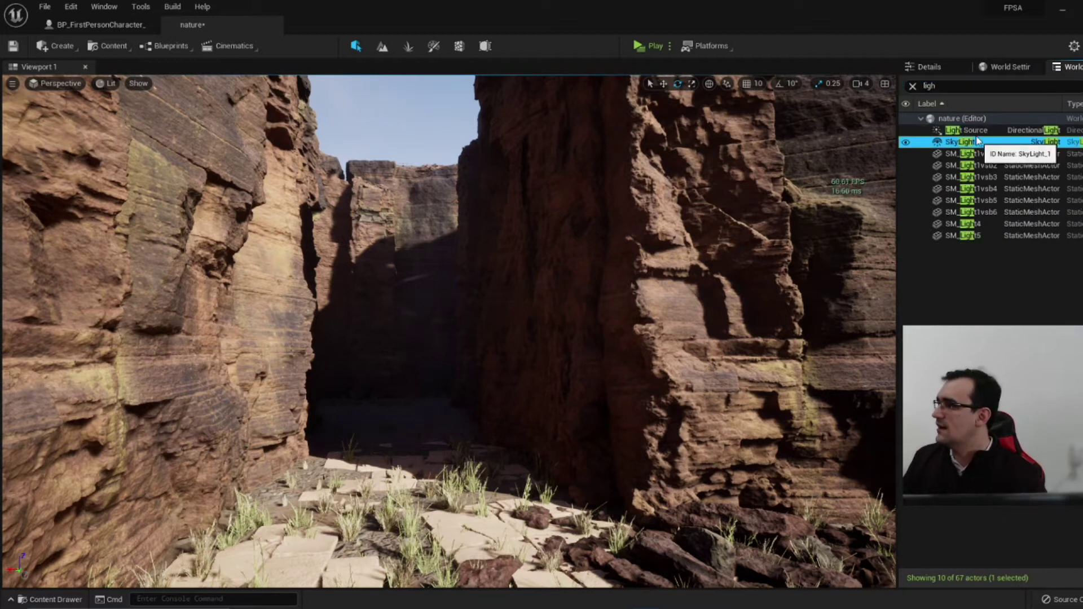
click(947, 67)
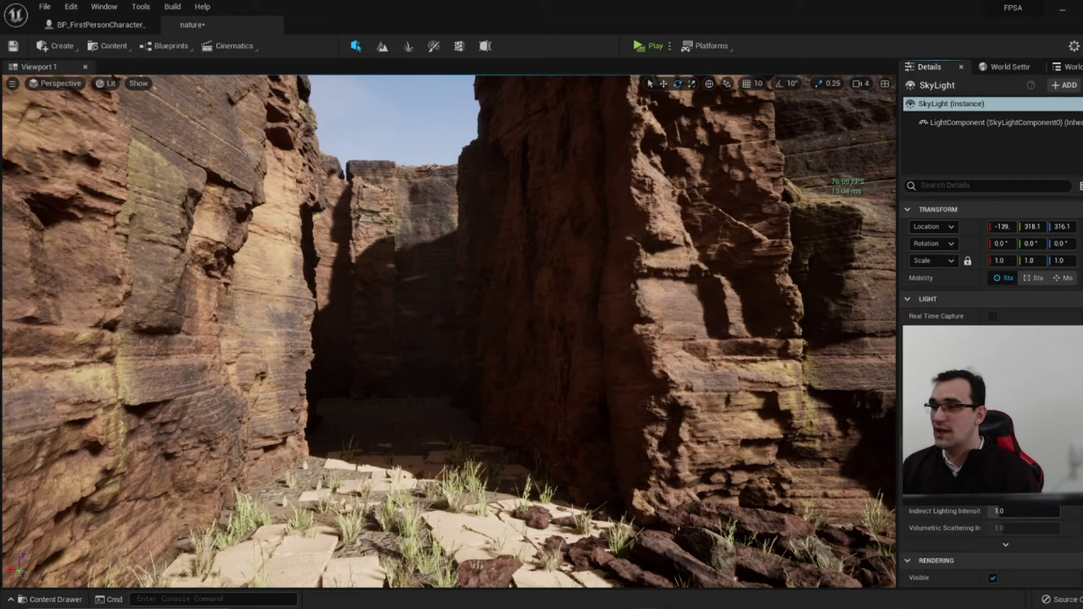
Fly the viewport forward into the darker part of the canyon.
key(w)
key(w)
key(w)
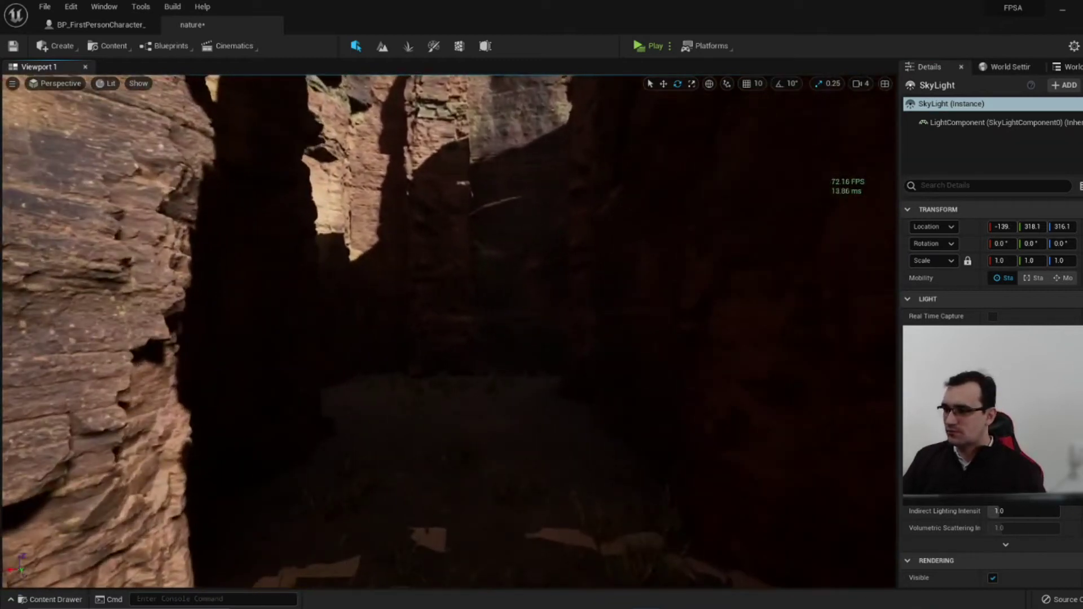
key(w)
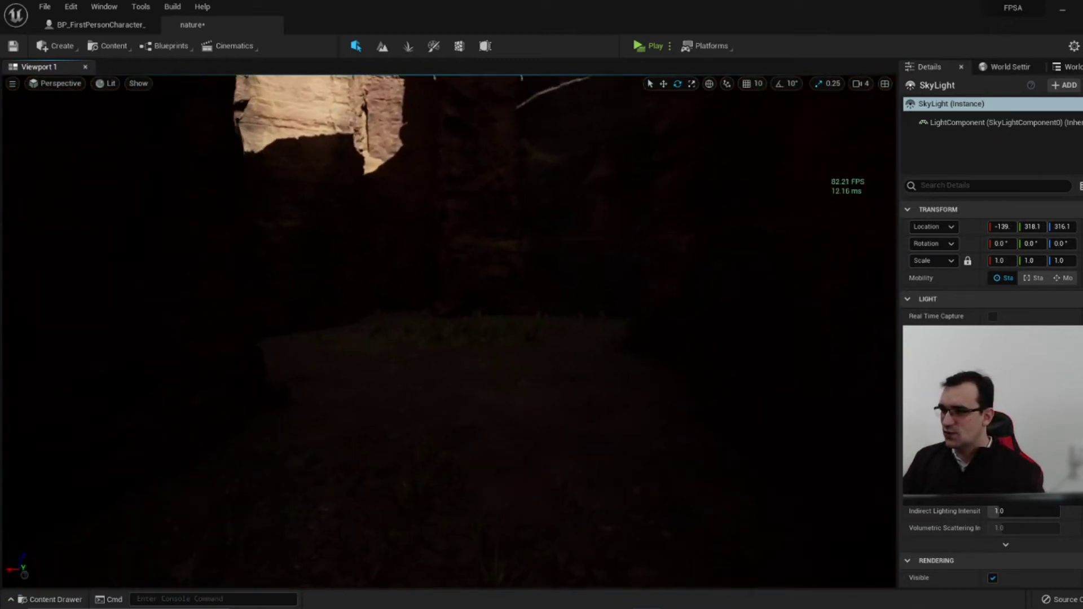
key(w)
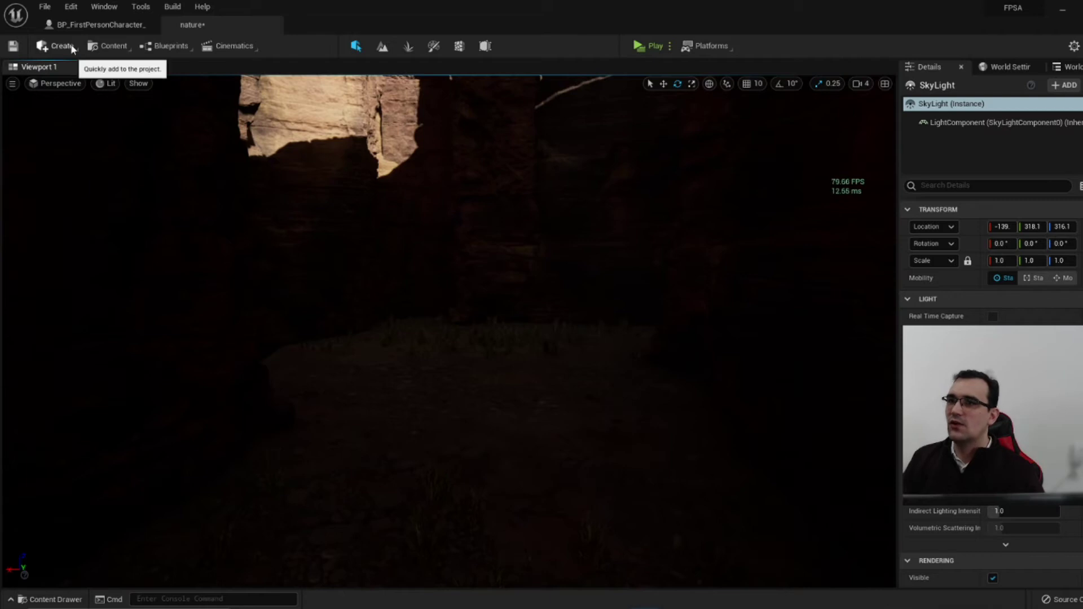
Place a Sphere from Create > Shapes in the canyon and raise it above the floor.
click(62, 46)
mouse_move(93, 94)
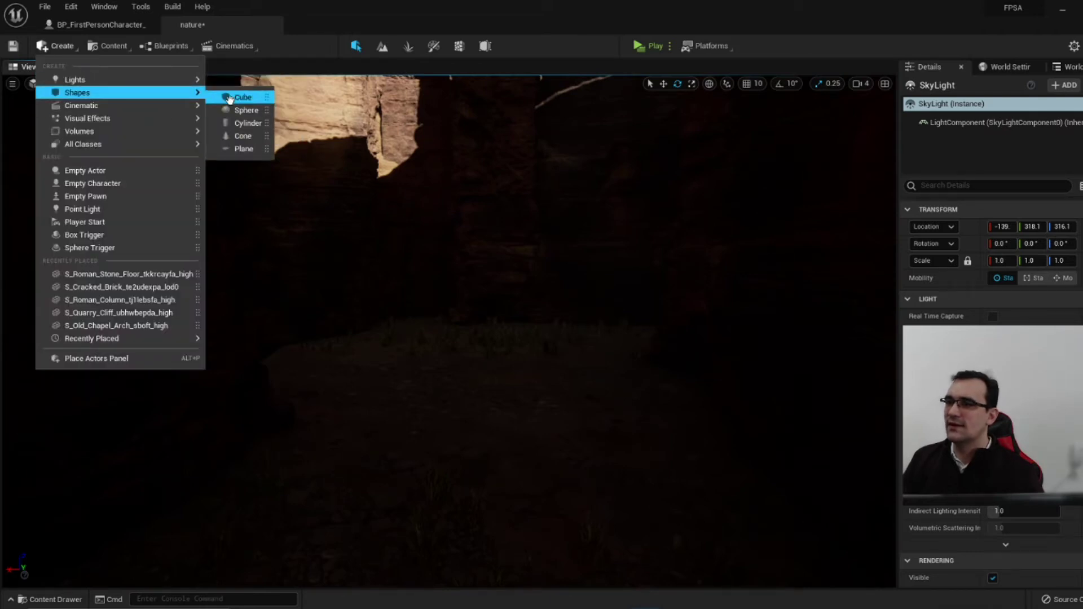
drag(248, 110, 495, 434)
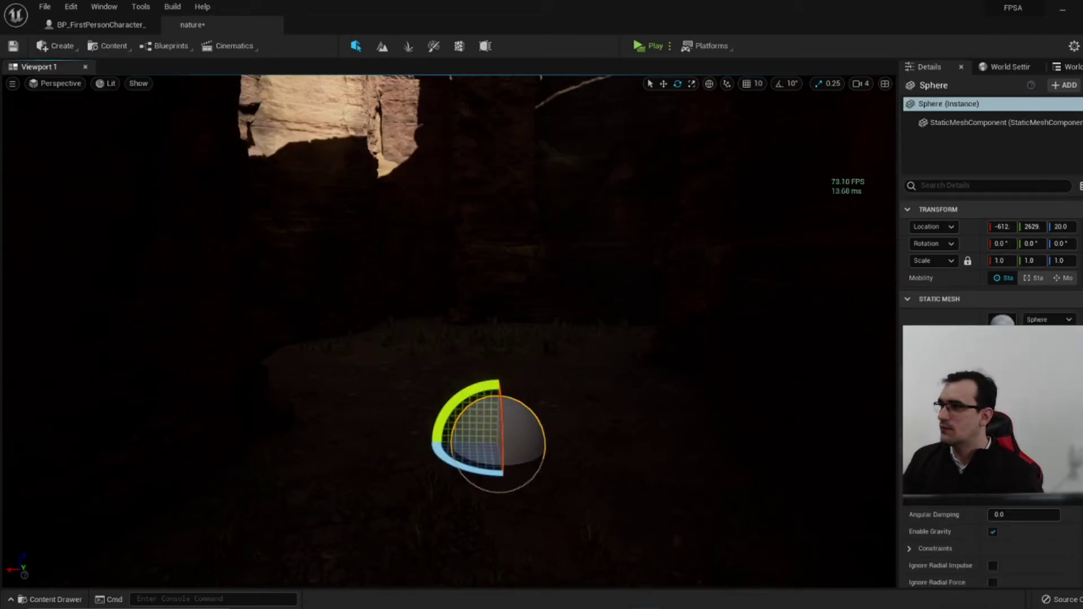
click(664, 84)
drag(499, 402, 501, 281)
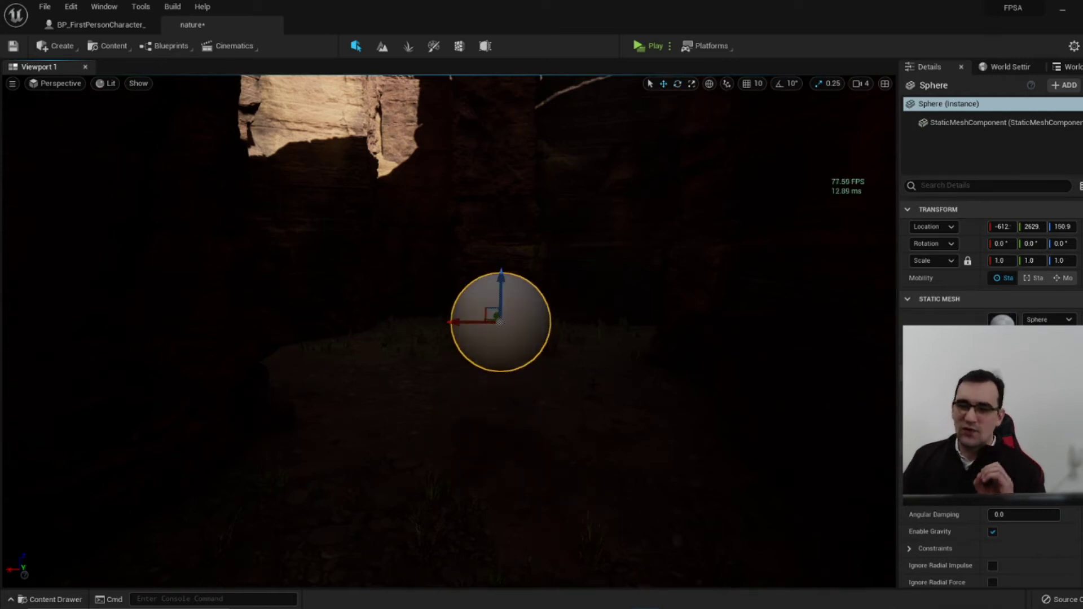
click(497, 406)
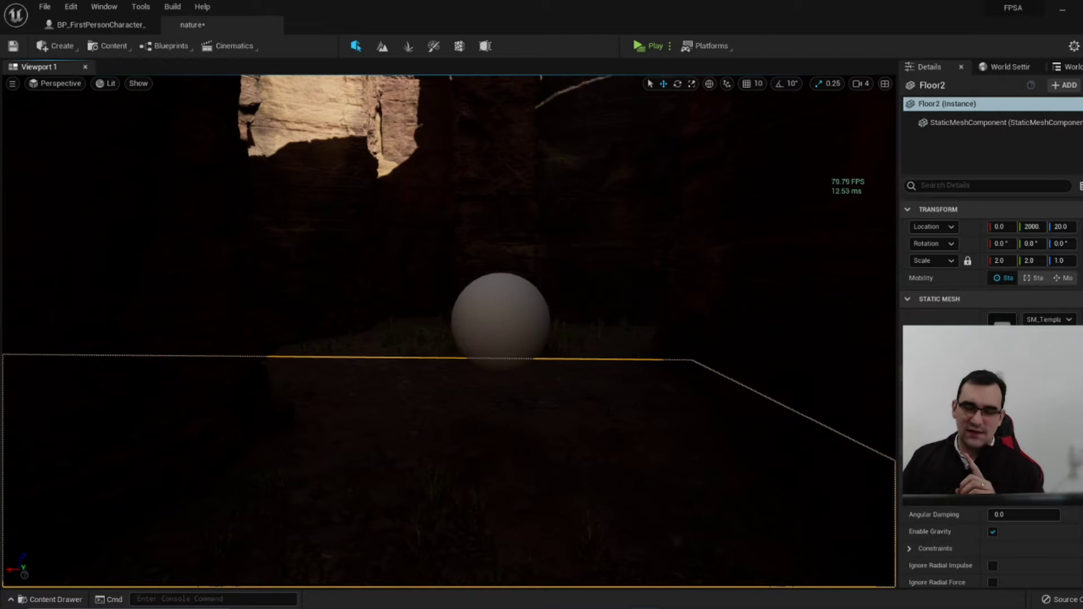
Add a Point Light above the sphere, reposition it, then delete it.
click(62, 46)
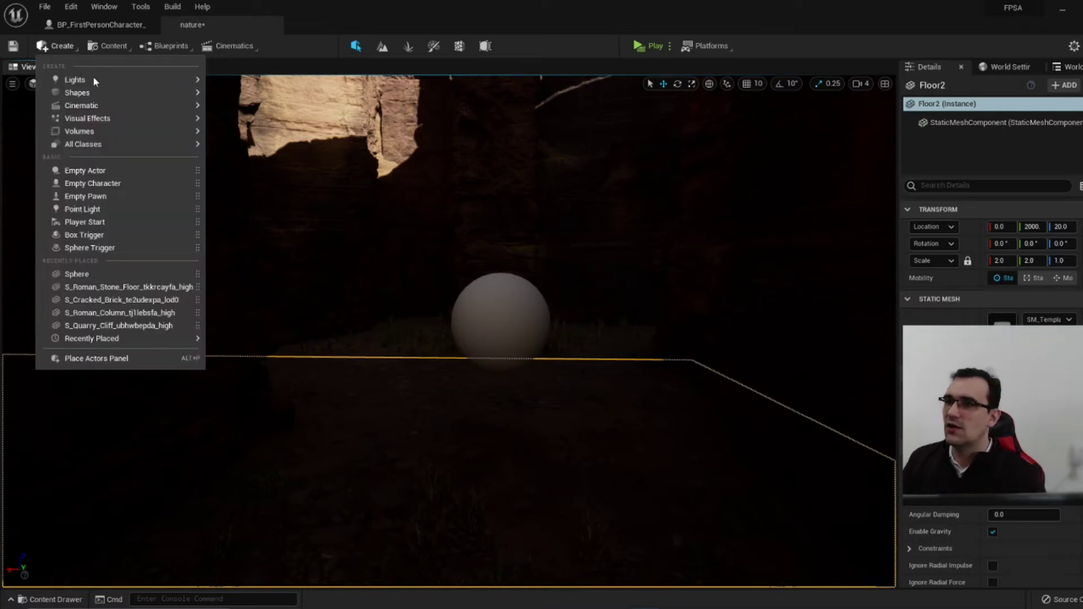
mouse_move(93, 79)
click(271, 98)
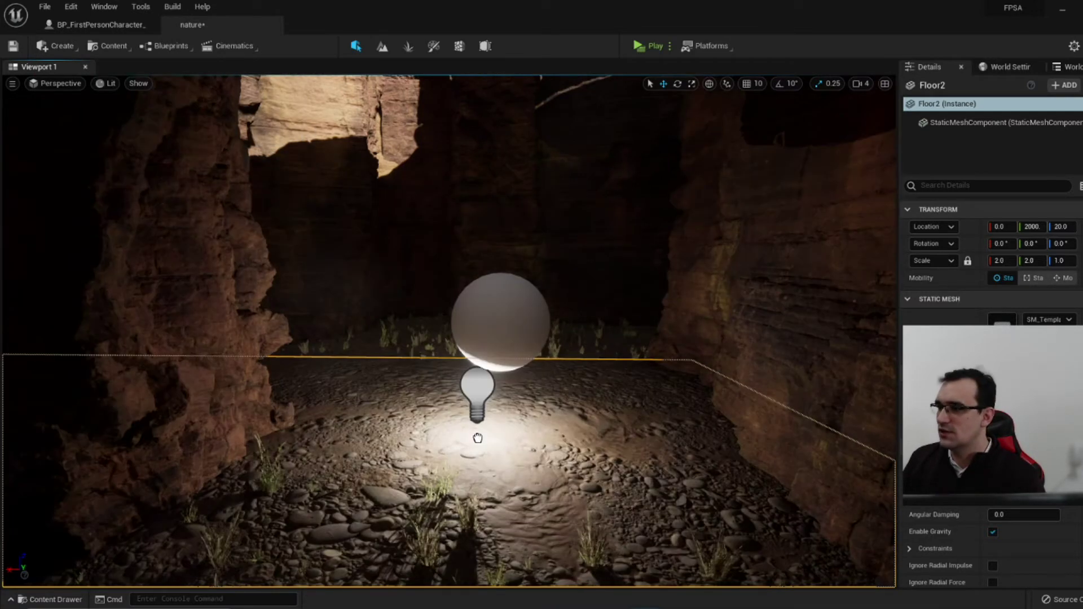
drag(478, 367, 476, 175)
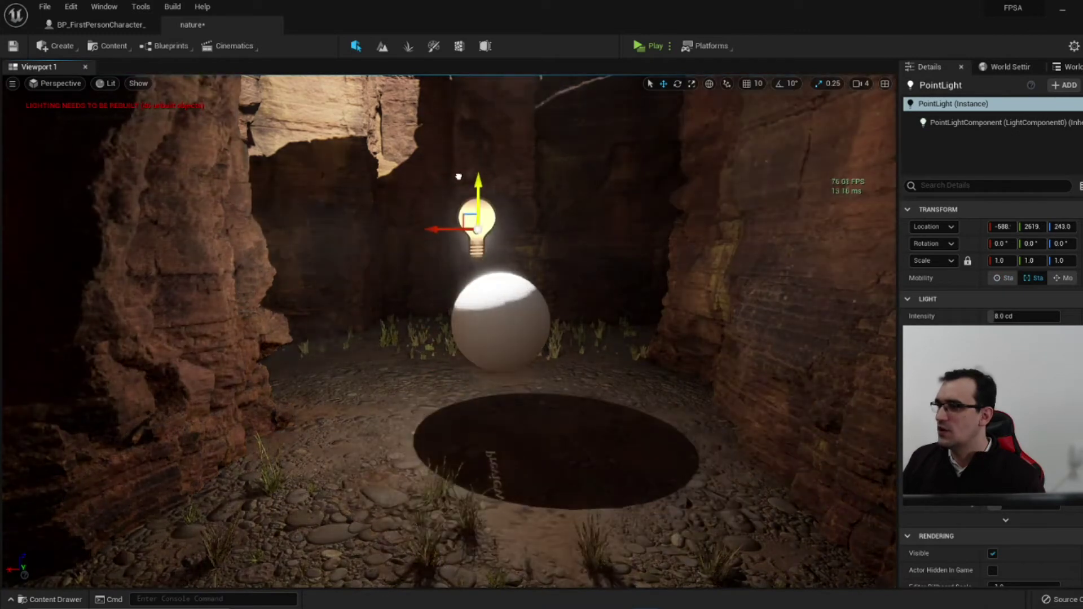
mouse_move(477, 175)
right_down()
mouse_move(508, 158)
mouse_move(504, 169)
right_up()
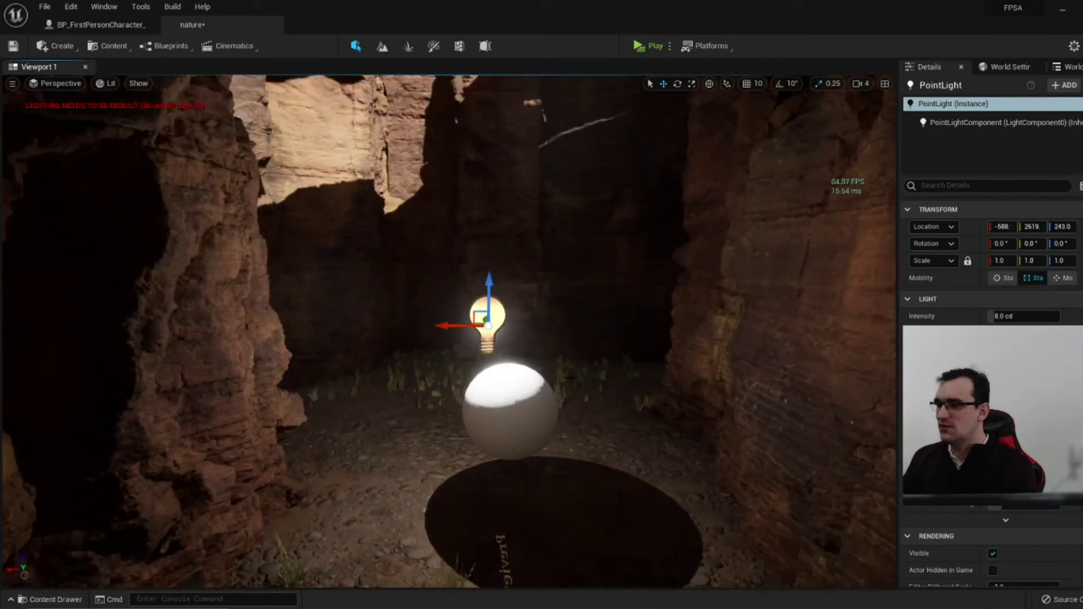
drag(460, 325, 571, 346)
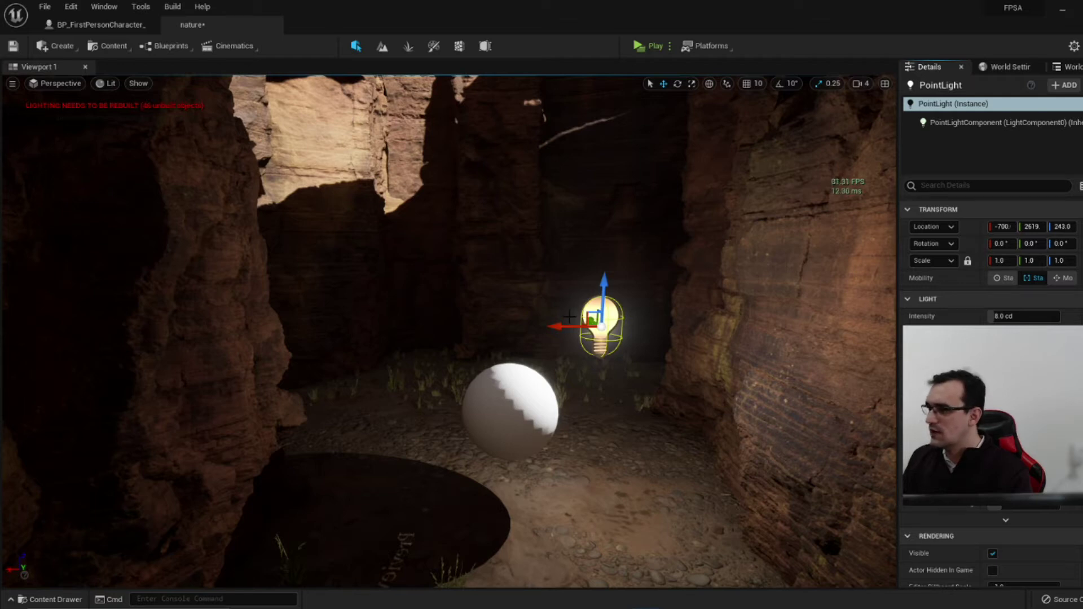
mouse_move(571, 326)
mouse_down()
mouse_move(418, 304)
mouse_move(420, 233)
mouse_up()
mouse_move(419, 233)
right_down()
mouse_move(429, 237)
mouse_move(412, 237)
right_up()
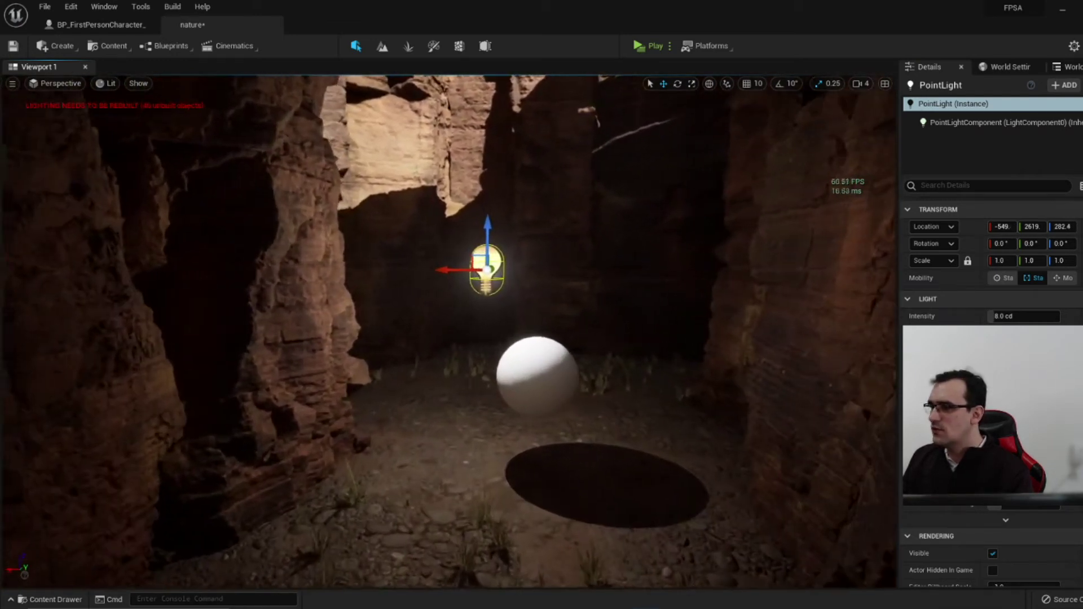
key(Delete)
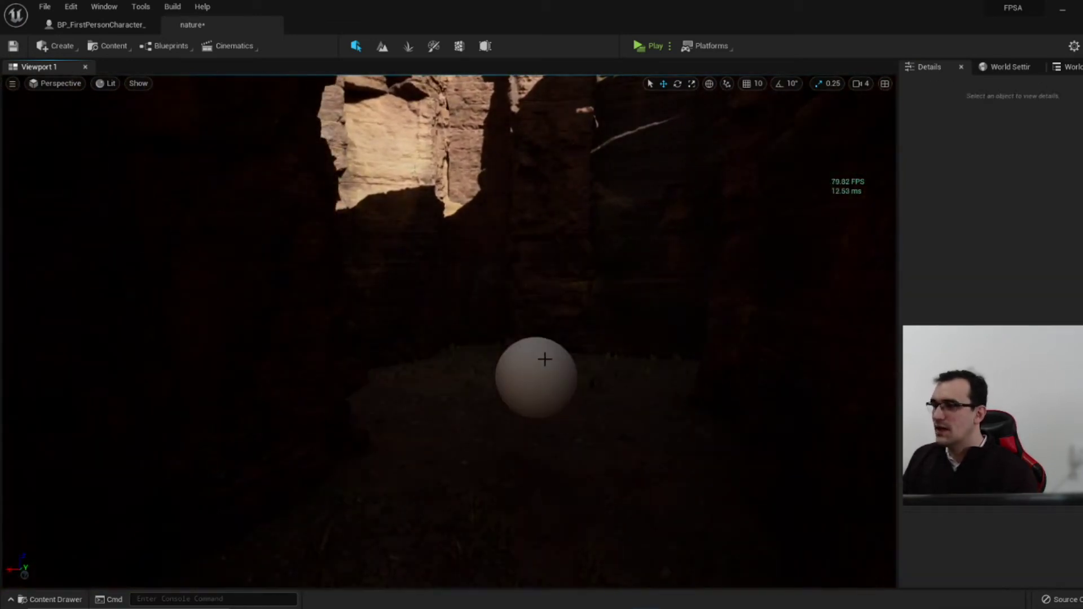
Assign the glowing luz_Inst material to the sphere.
click(544, 364)
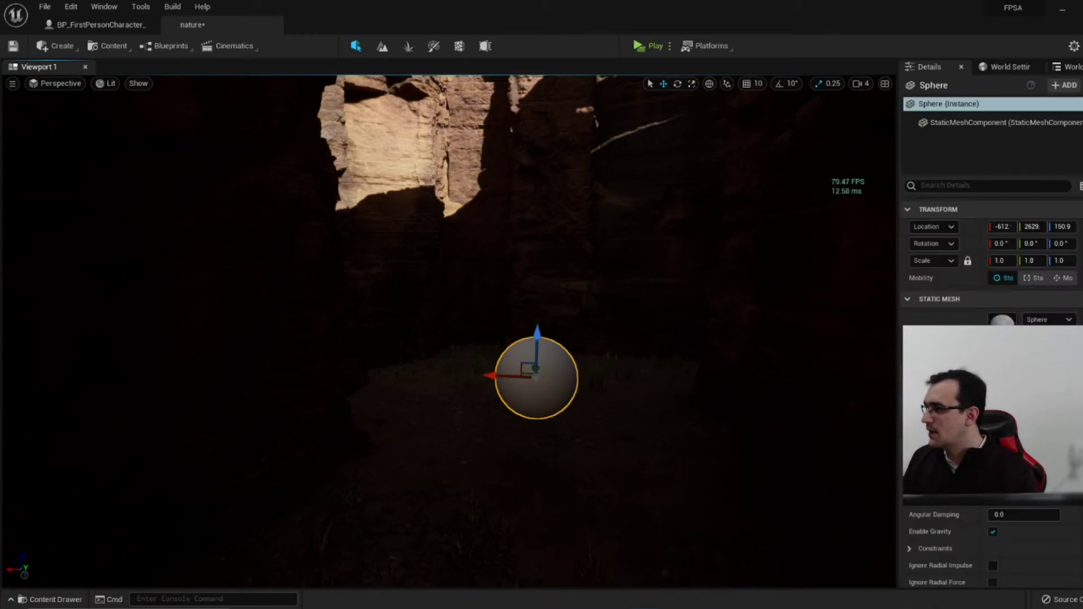
click(1038, 338)
text(luz)
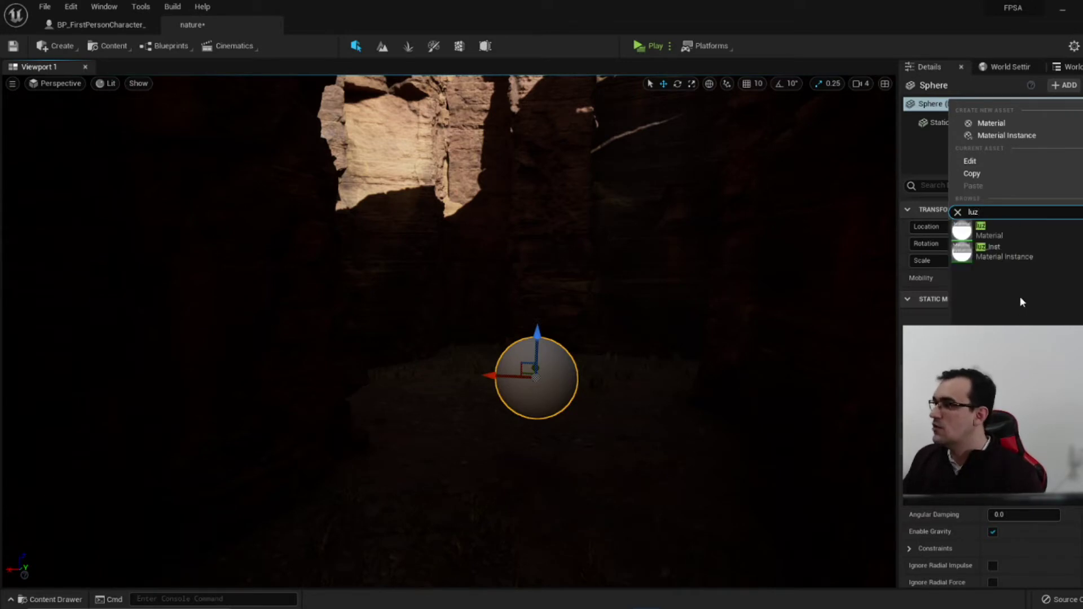
click(1005, 250)
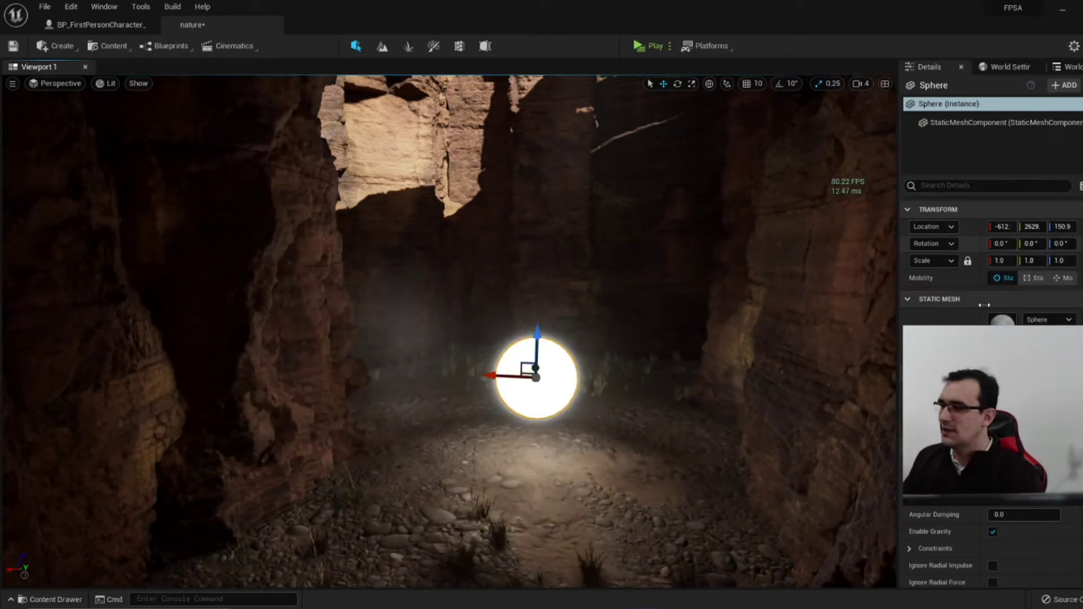
Lift the sphere to about Z 217.3 and shift it to about X -518.
right_drag(734, 338, 728, 355)
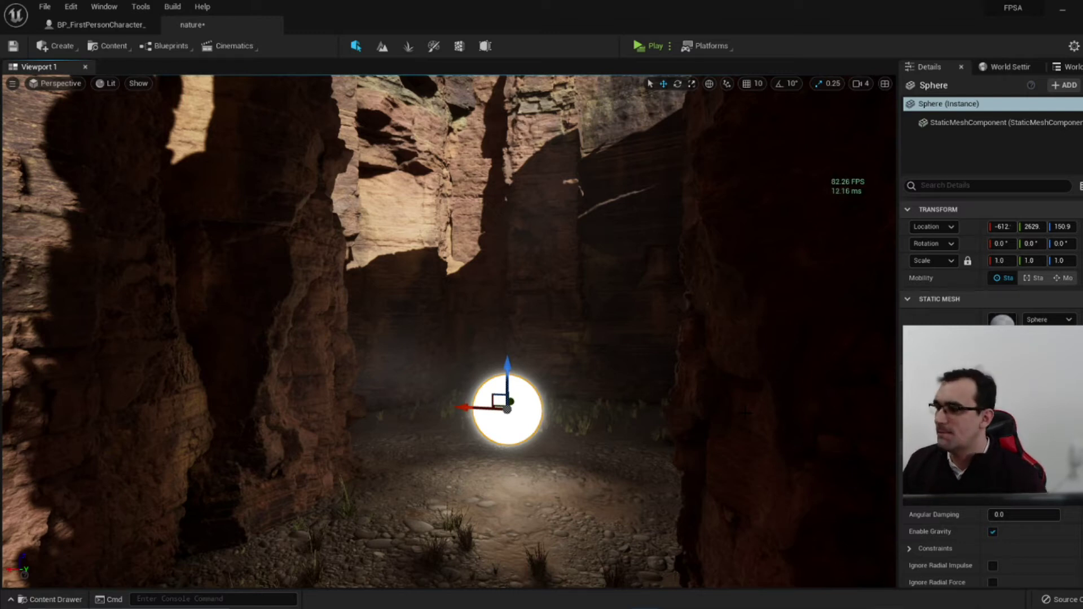
drag(507, 366, 507, 323)
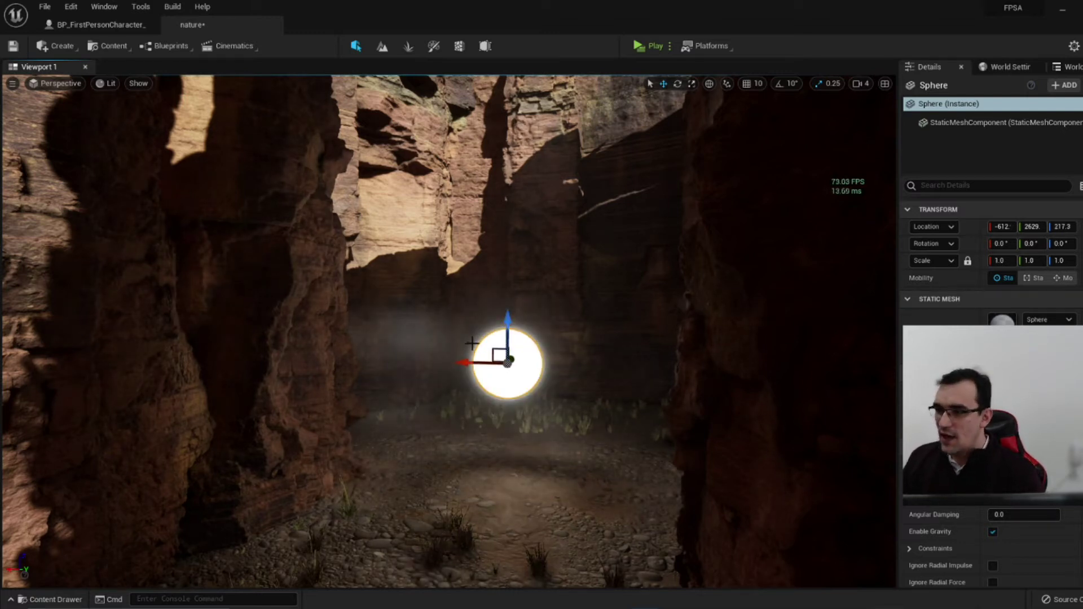
drag(474, 361, 407, 348)
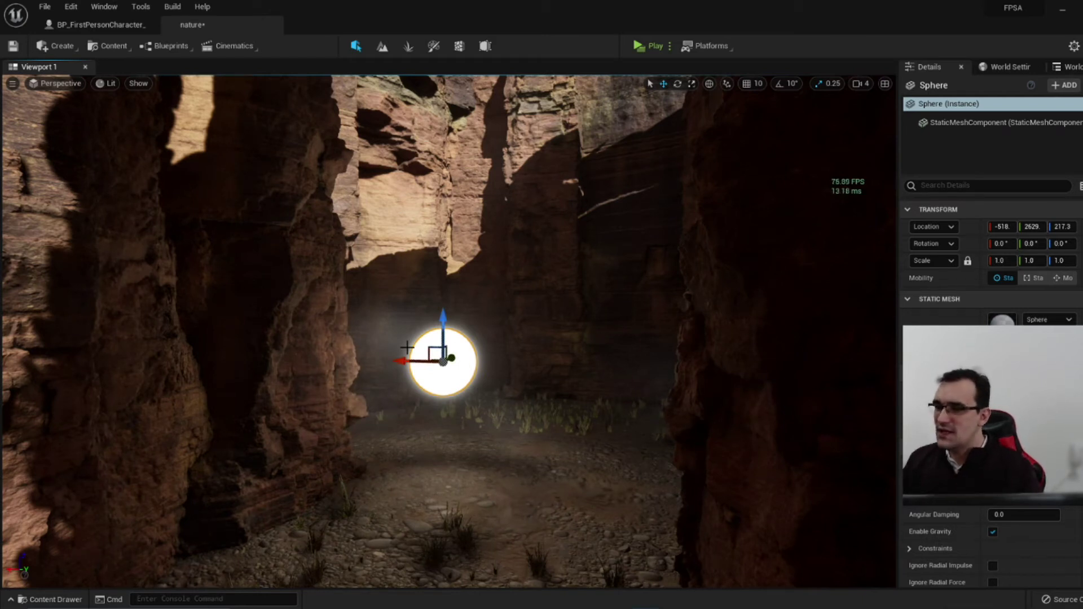
Scale the glowing sphere up through 1.75 to a uniform 2.25 on all axes.
click(692, 84)
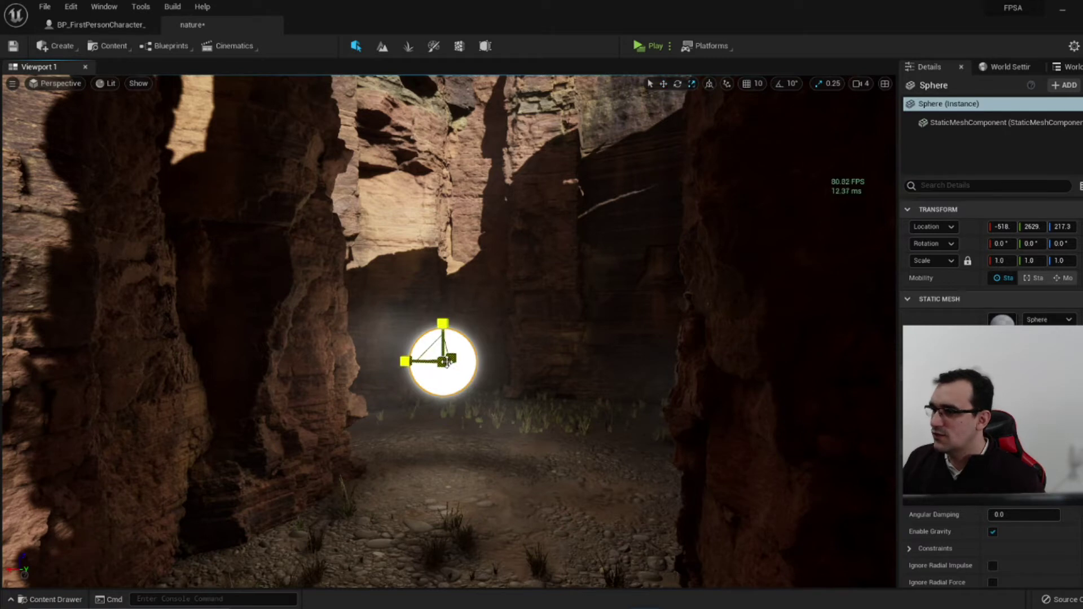
mouse_move(446, 359)
mouse_down()
mouse_move(429, 375)
mouse_move(455, 347)
mouse_up()
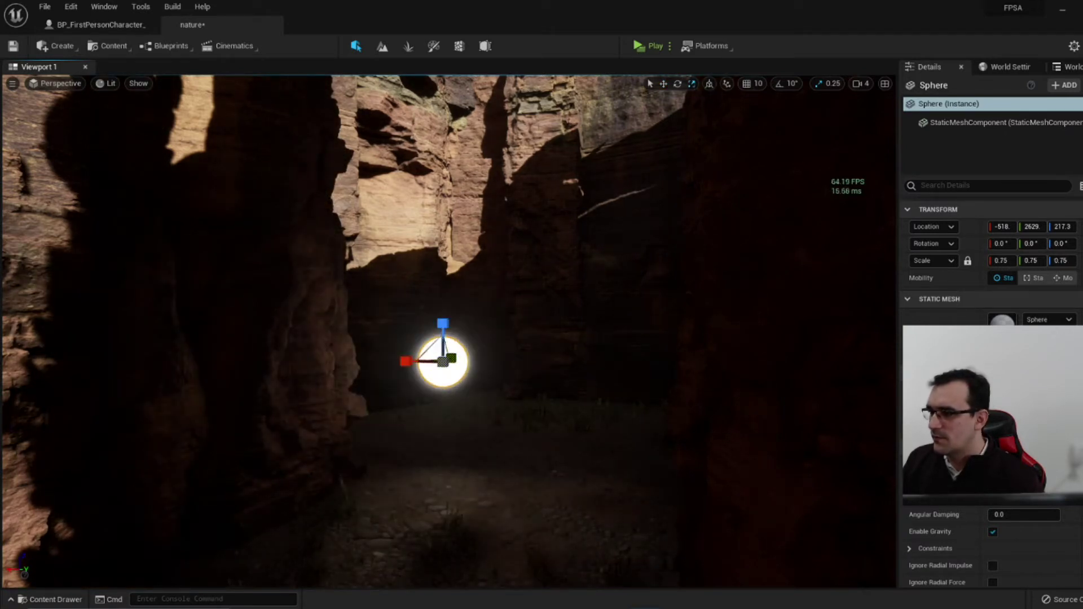
right_drag(510, 385, 505, 407)
drag(457, 342, 485, 315)
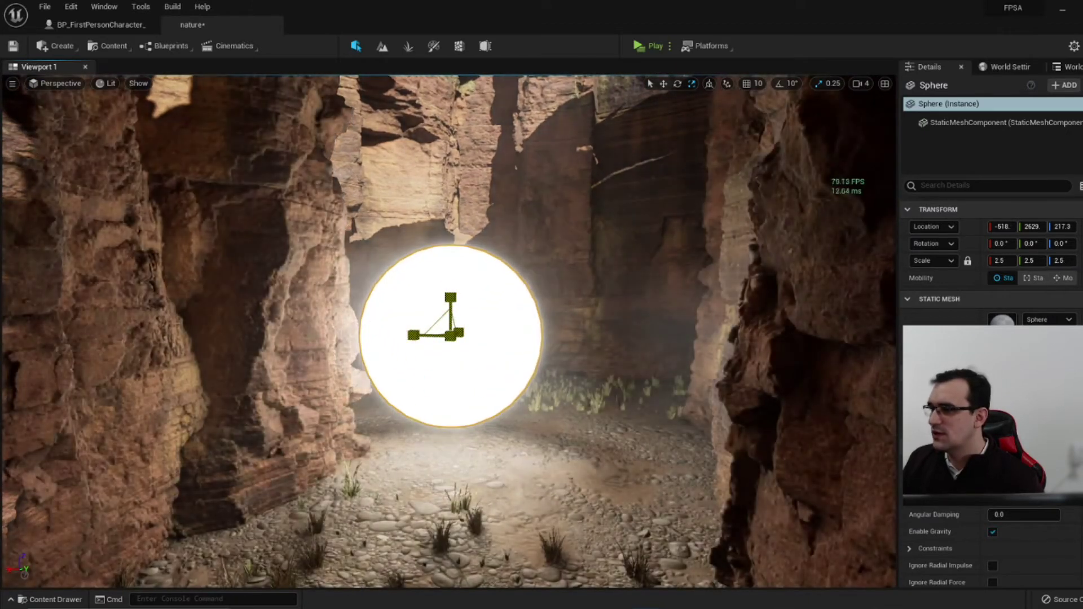
drag(486, 316, 503, 299)
mouse_move(502, 299)
right_down()
mouse_move(525, 299)
mouse_move(594, 444)
right_up()
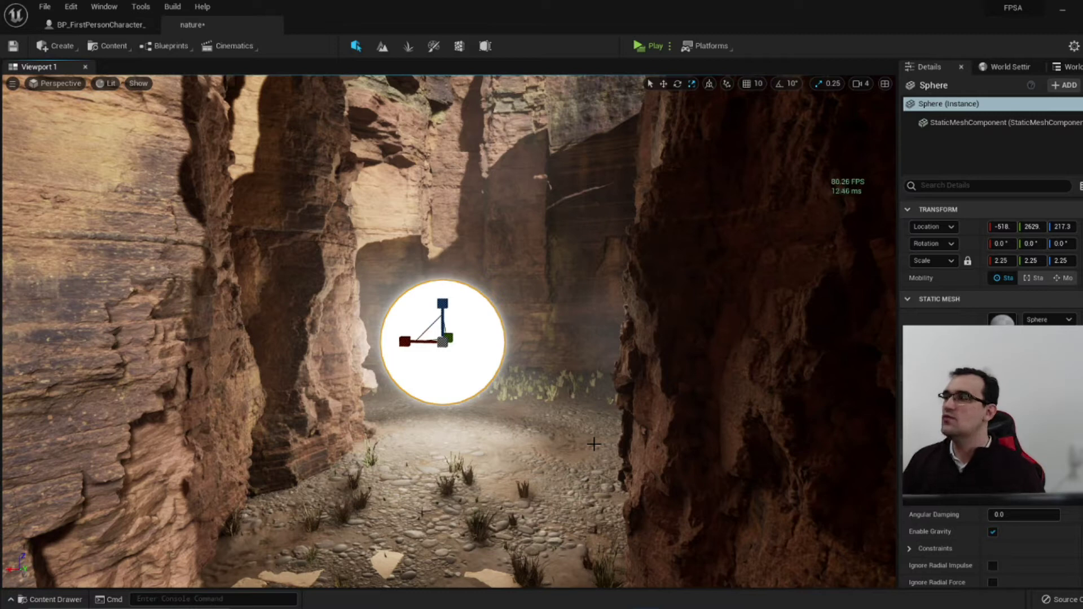
click(663, 84)
Frame the glowing sphere from the side and nudge it along X.
mouse_move(663, 226)
right_down()
mouse_move(632, 248)
mouse_move(497, 254)
right_up()
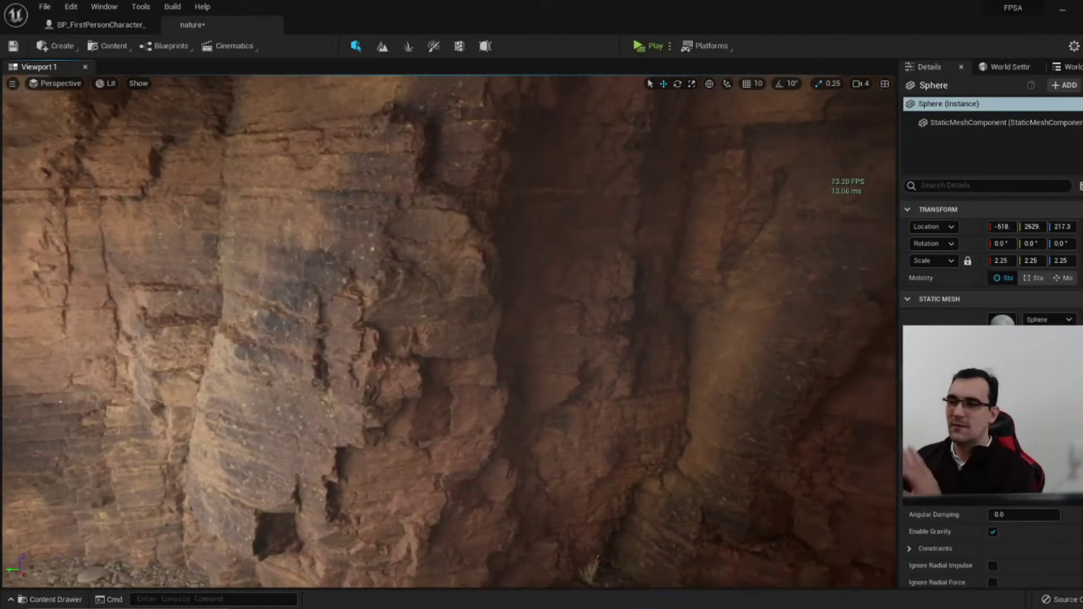
mouse_move(497, 254)
right_down()
mouse_move(649, 254)
mouse_move(536, 265)
right_up()
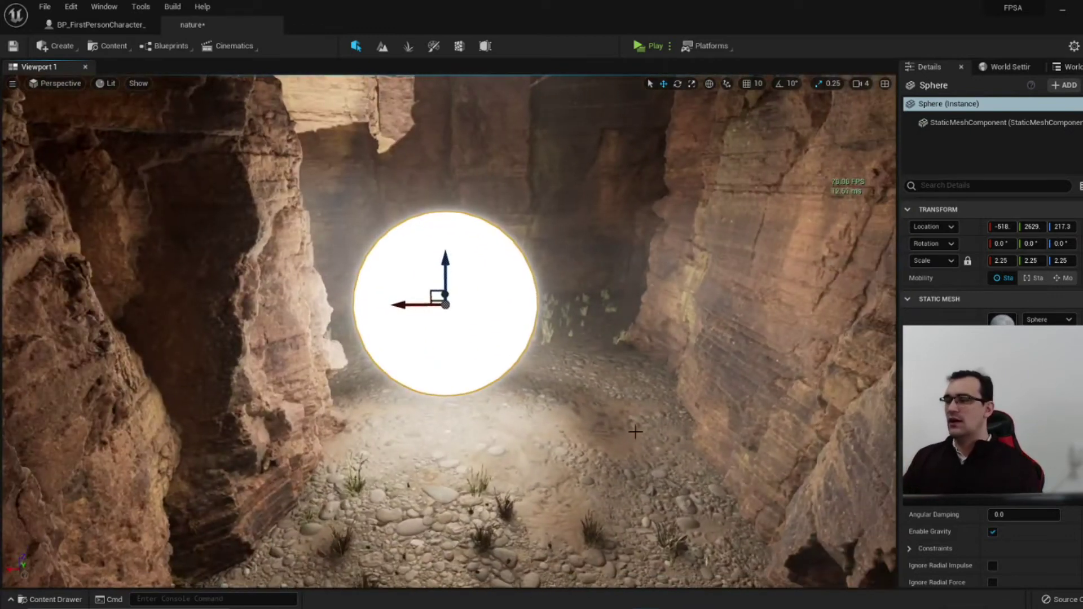
right_drag(635, 432, 609, 395)
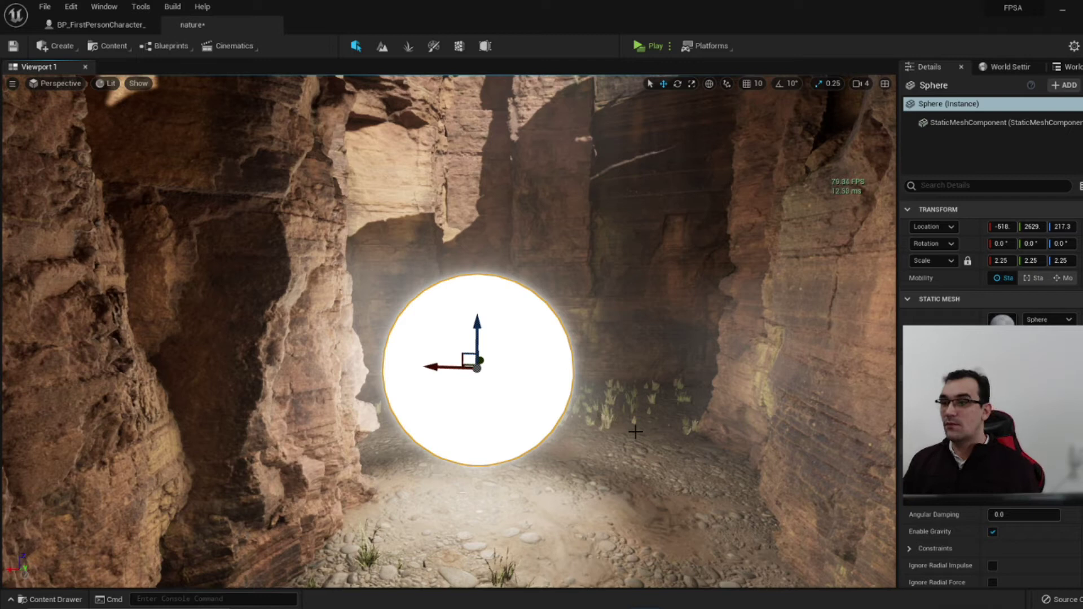
right_drag(574, 433, 522, 365)
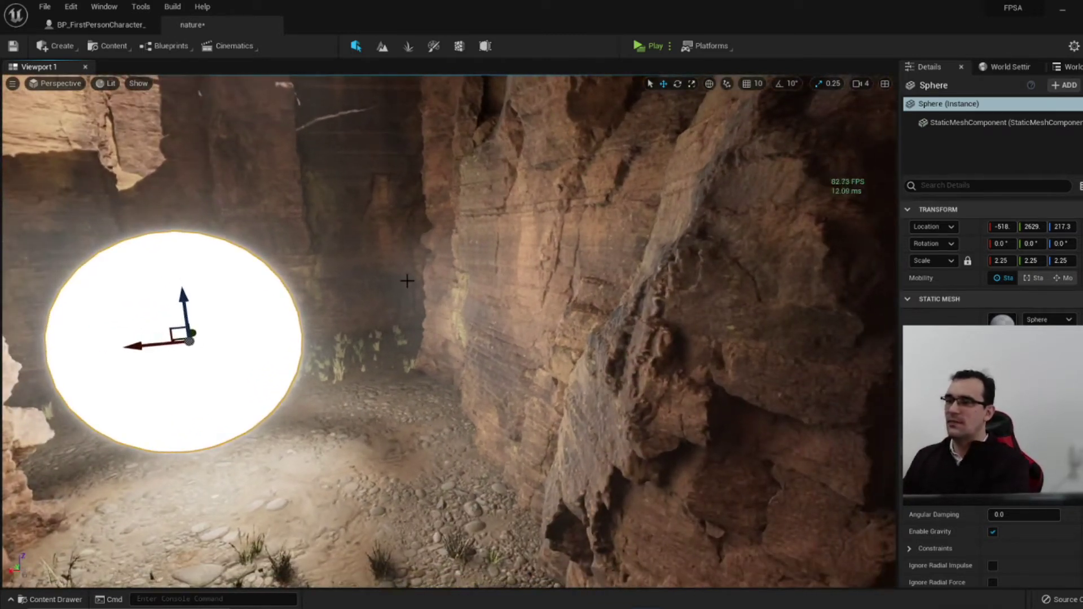
right_drag(419, 413, 419, 413)
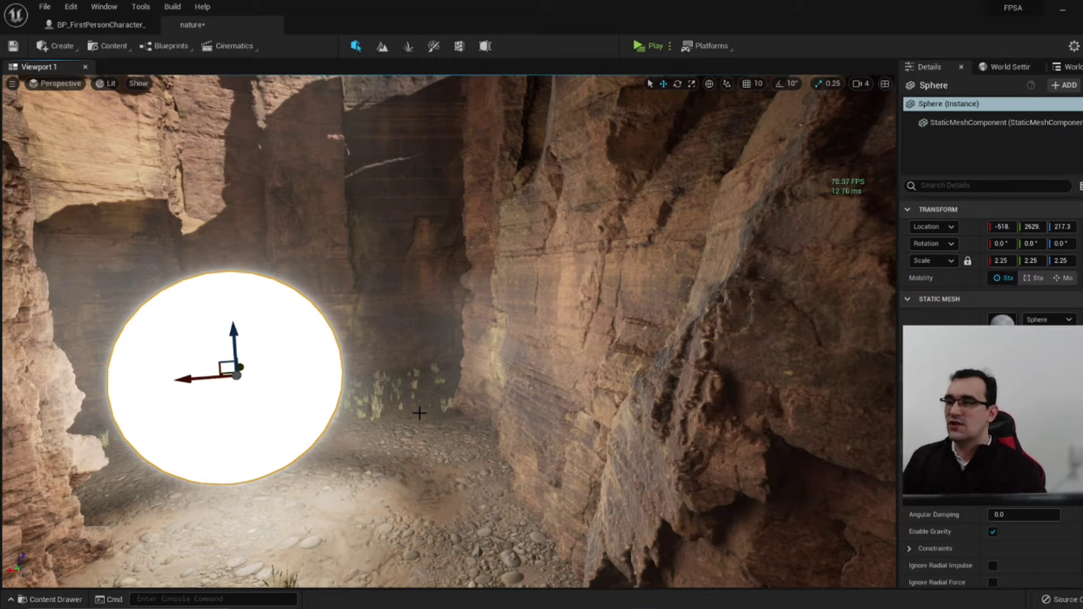
mouse_move(187, 378)
mouse_down()
mouse_move(137, 372)
mouse_move(223, 367)
mouse_up()
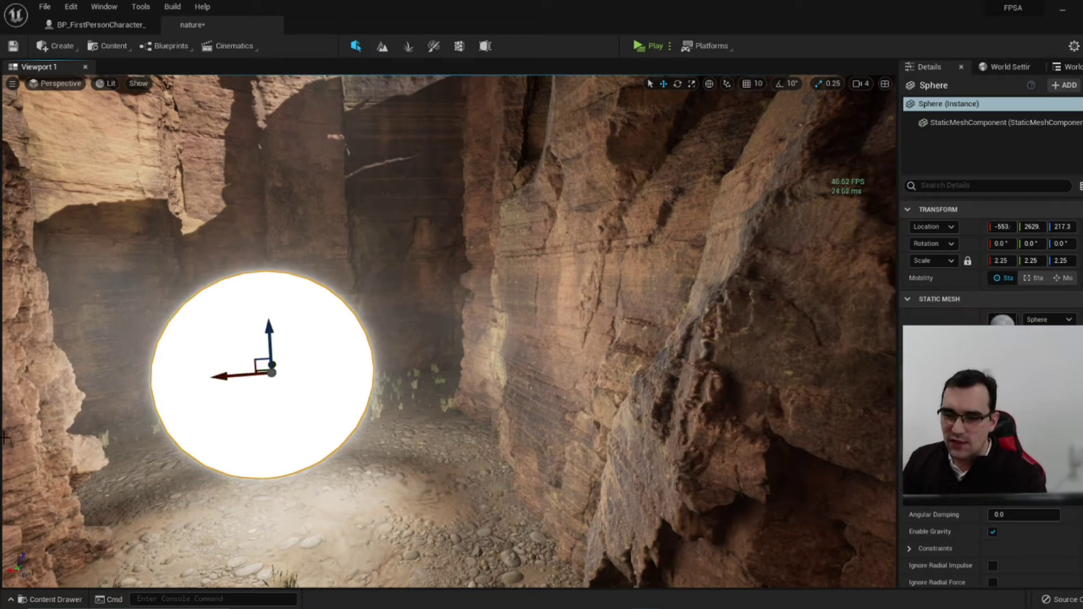
Place S_Roman_Column beside the sphere on the canyon floor and scale it to 2.75.
right_drag(532, 371, 541, 412)
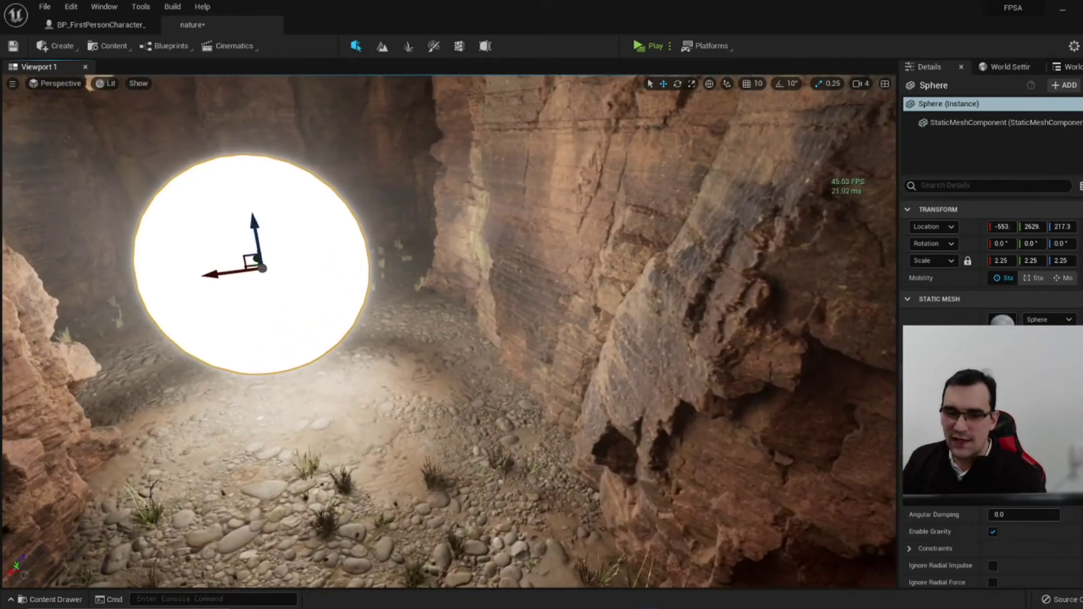
drag(346, 490, 366, 493)
key(e)
key(r)
mouse_move(360, 499)
mouse_down()
mouse_move(338, 513)
mouse_move(405, 497)
mouse_move(373, 439)
mouse_move(294, 427)
mouse_move(529, 433)
mouse_up()
key(w)
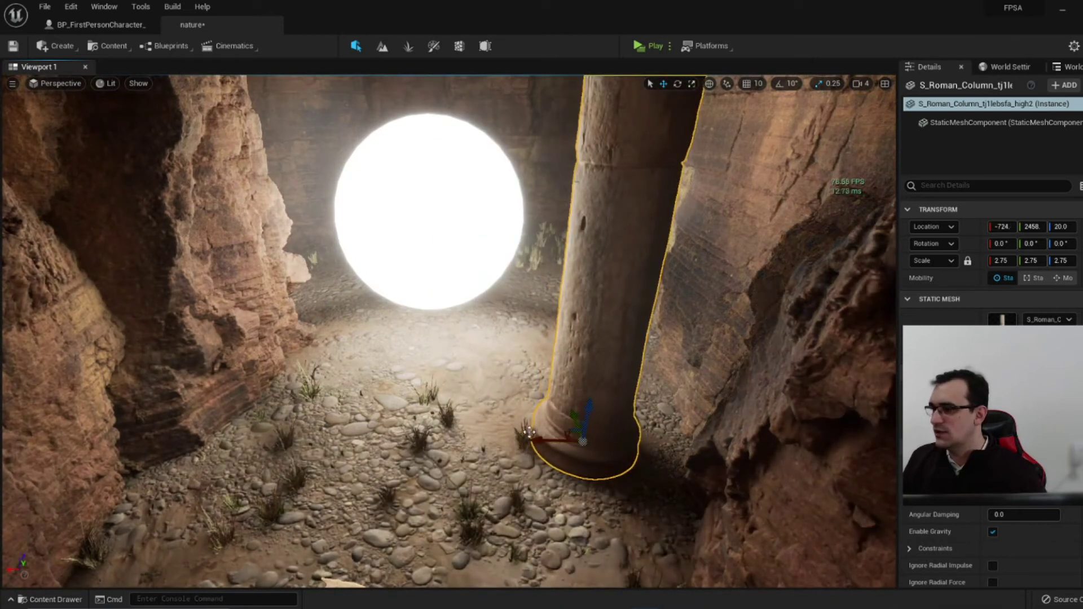
Sink the 2.75-scale column slightly into the floor and frame both columns around the sphere.
drag(586, 406, 586, 415)
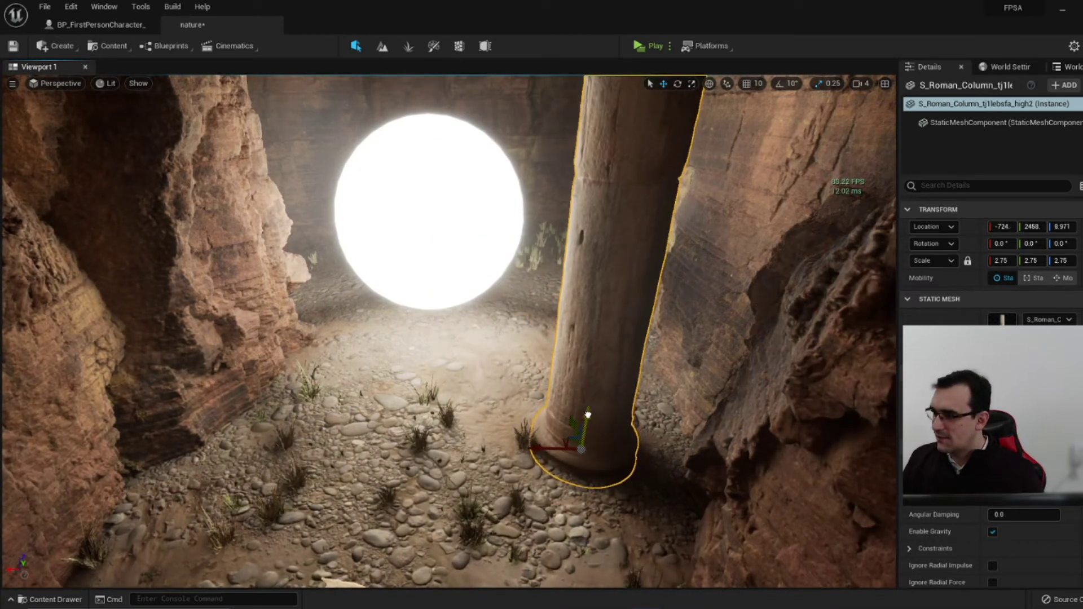
mouse_move(534, 447)
mouse_down()
mouse_move(555, 449)
mouse_move(429, 417)
mouse_up()
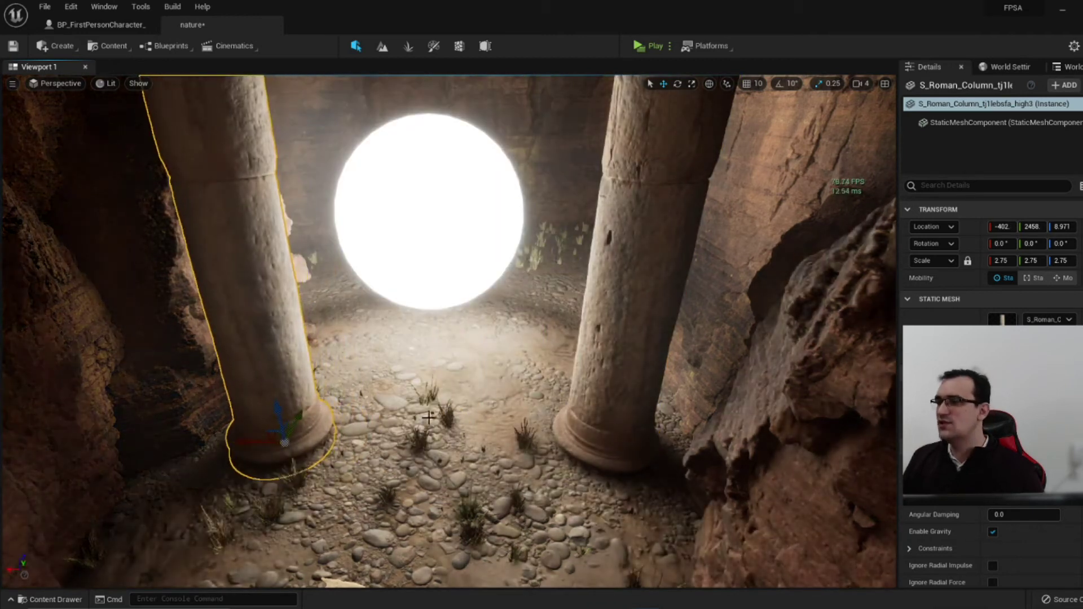
right_drag(429, 417, 481, 438)
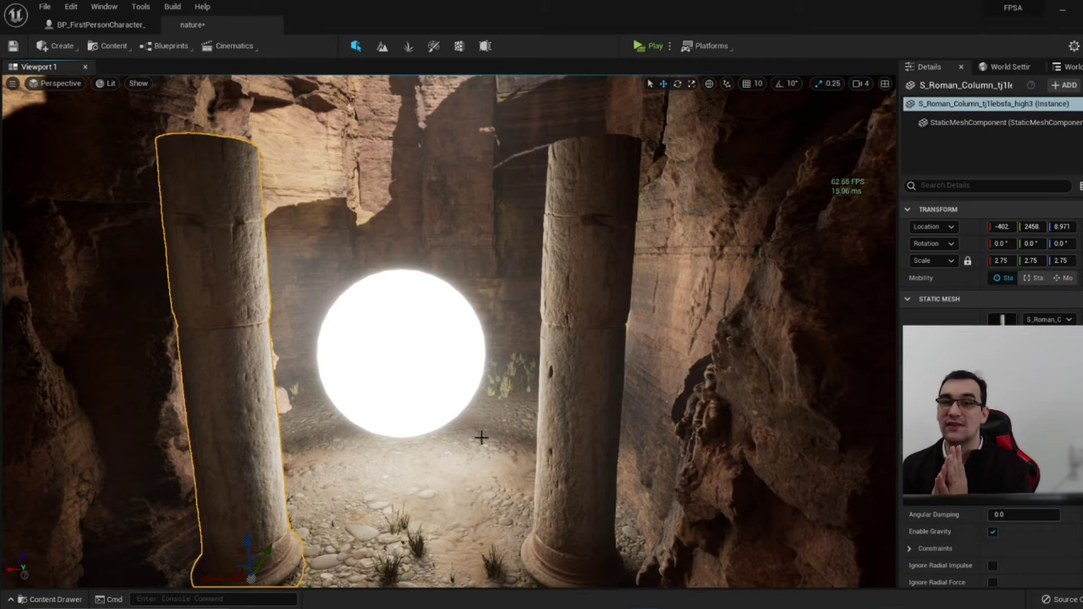
Duplicate the glowing sphere to the right of the original, undoing an upward copy.
click(390, 367)
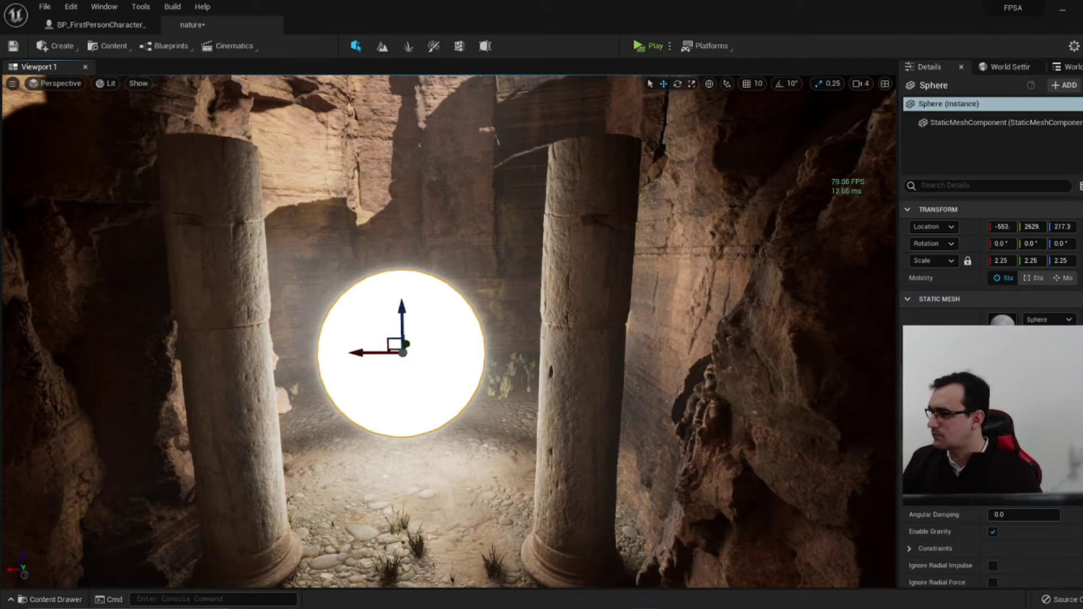
click(1015, 339)
key(Escape)
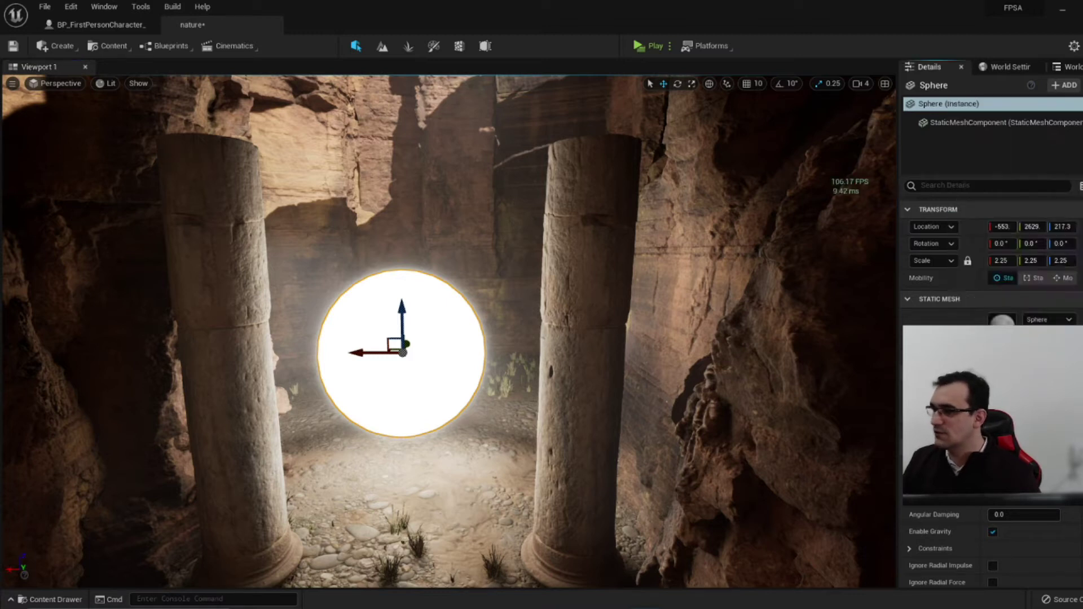
alt+drag(401, 316, 403, 141)
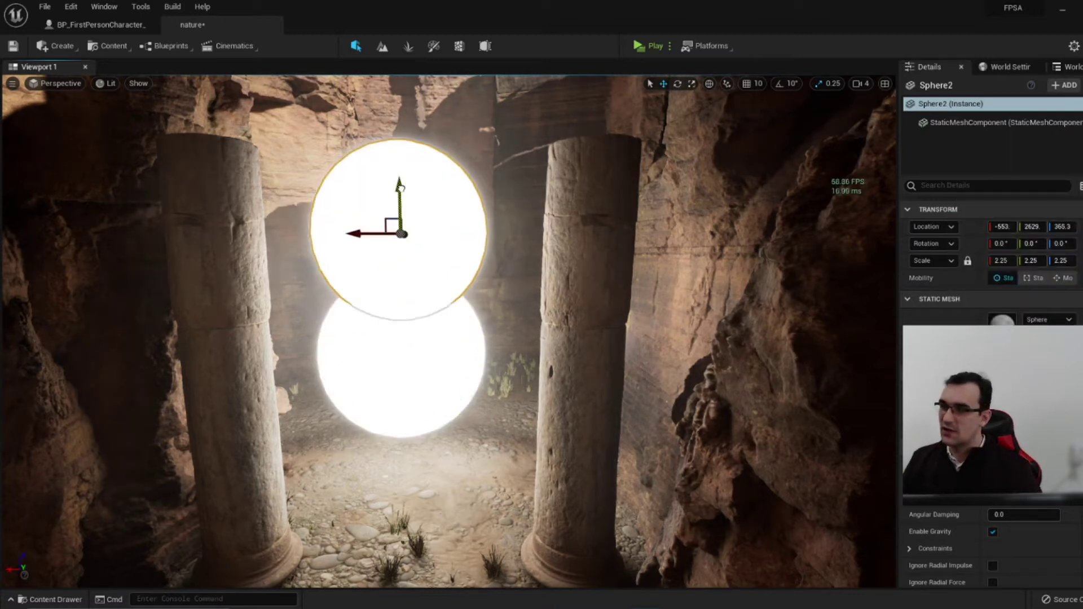
key(ctrl+z)
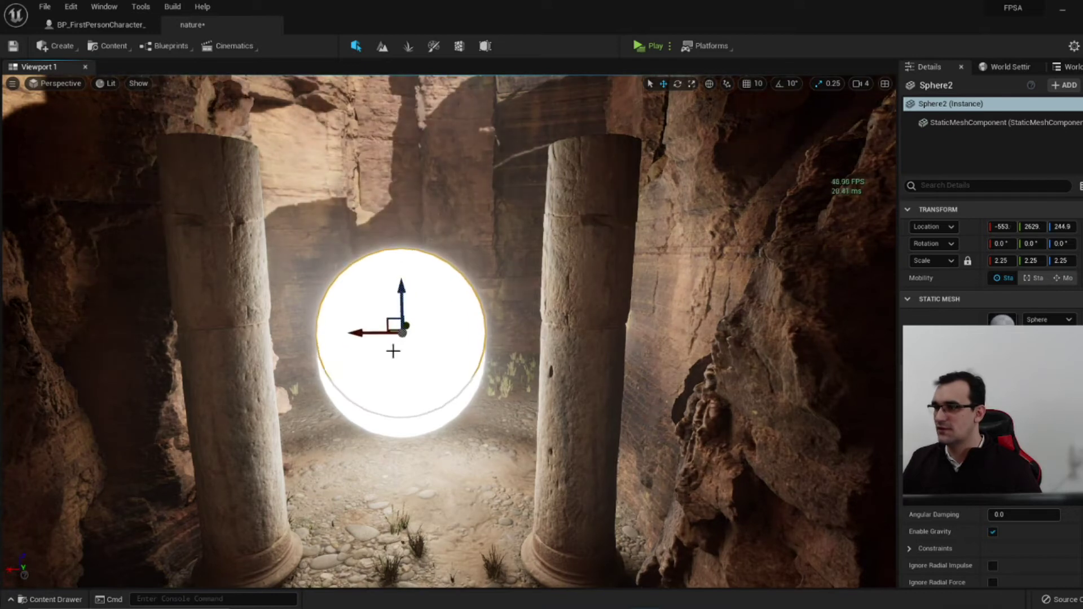
alt+drag(398, 344, 519, 344)
Delete the original sphere and centre Sphere2 between the columns at X -558, Z 244.9.
click(366, 367)
drag(367, 355, 326, 386)
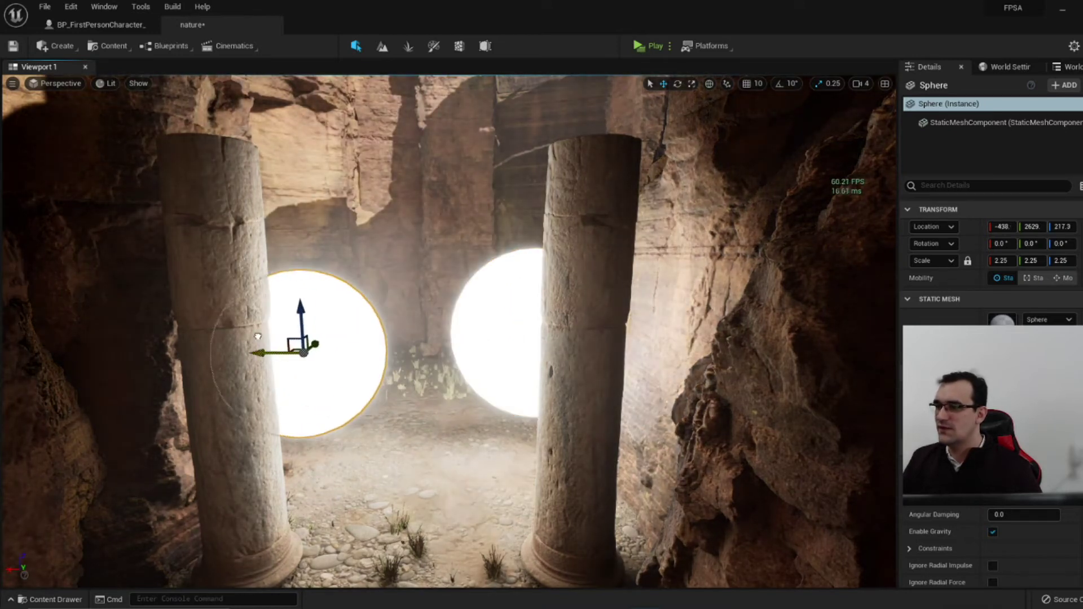
right_drag(462, 439, 463, 422)
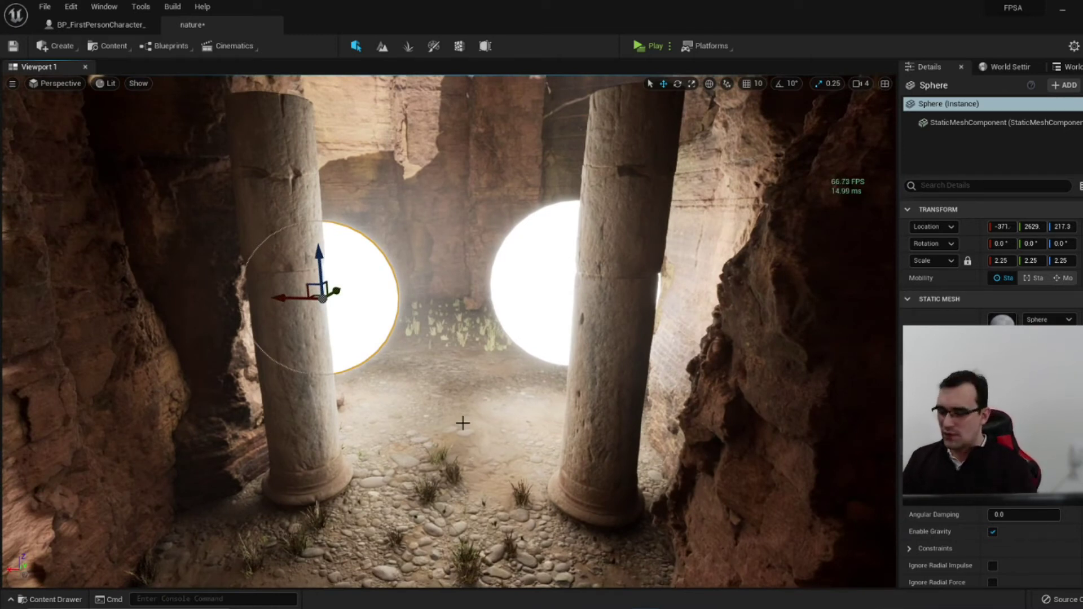
key(Delete)
click(537, 288)
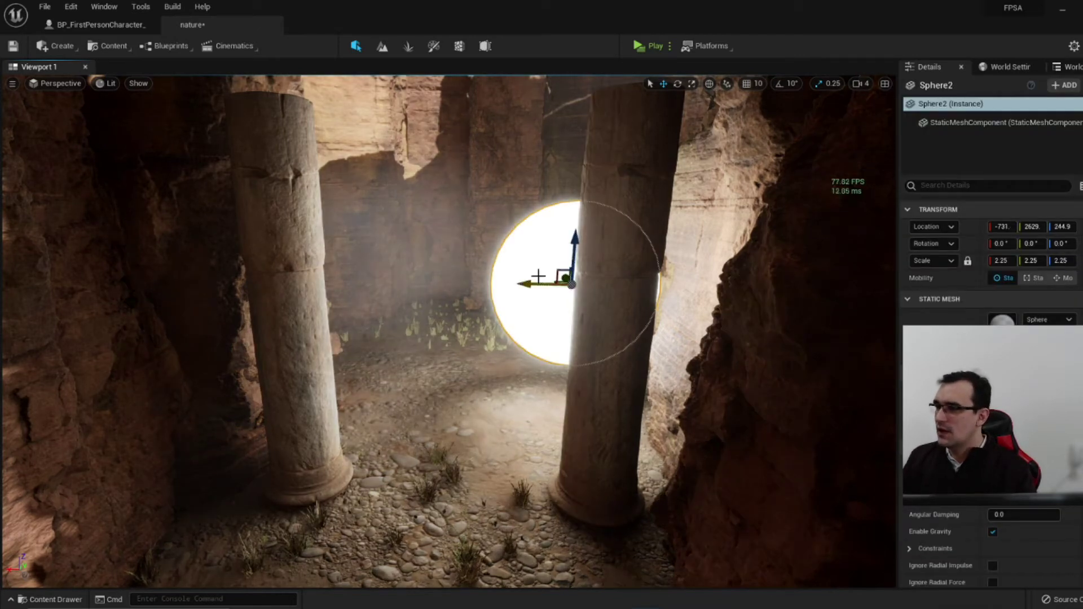
drag(534, 283, 411, 281)
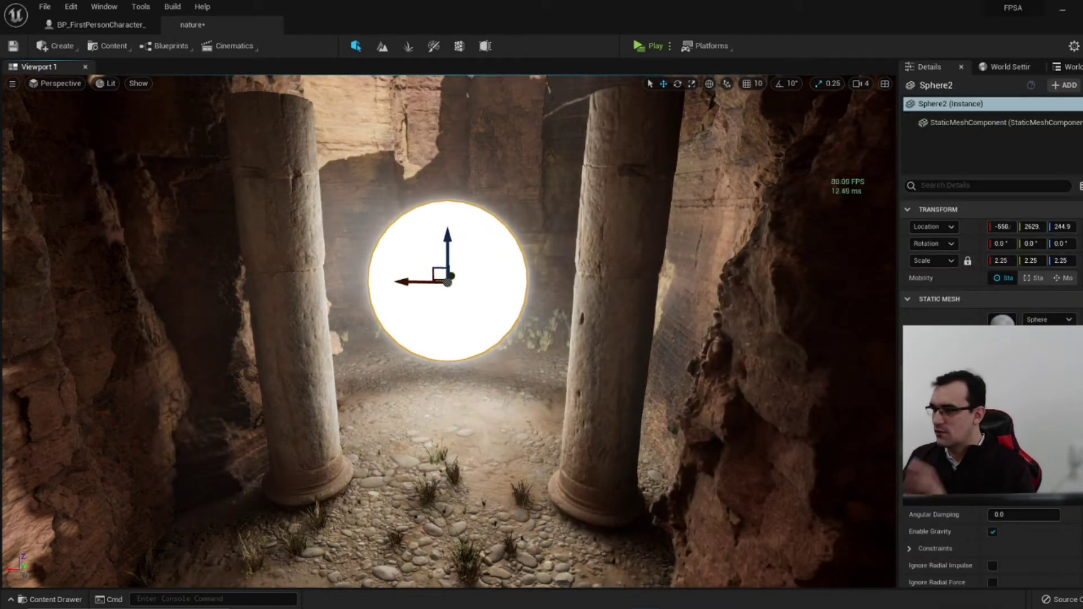
click(1032, 334)
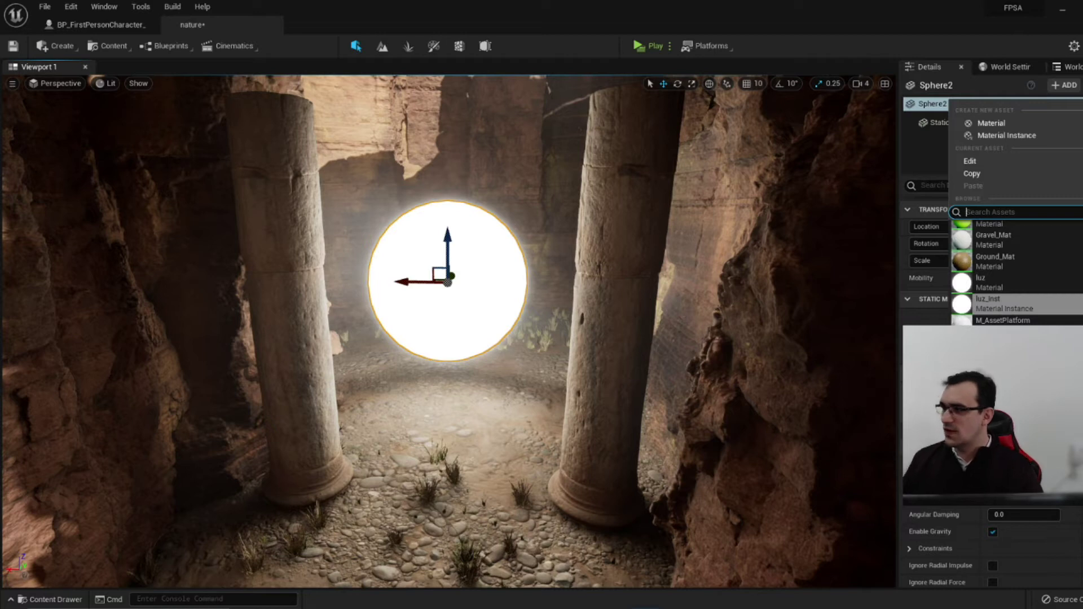
Apply the mirror material to Sphere2 and view the reflective sphere up close.
text(mirop)
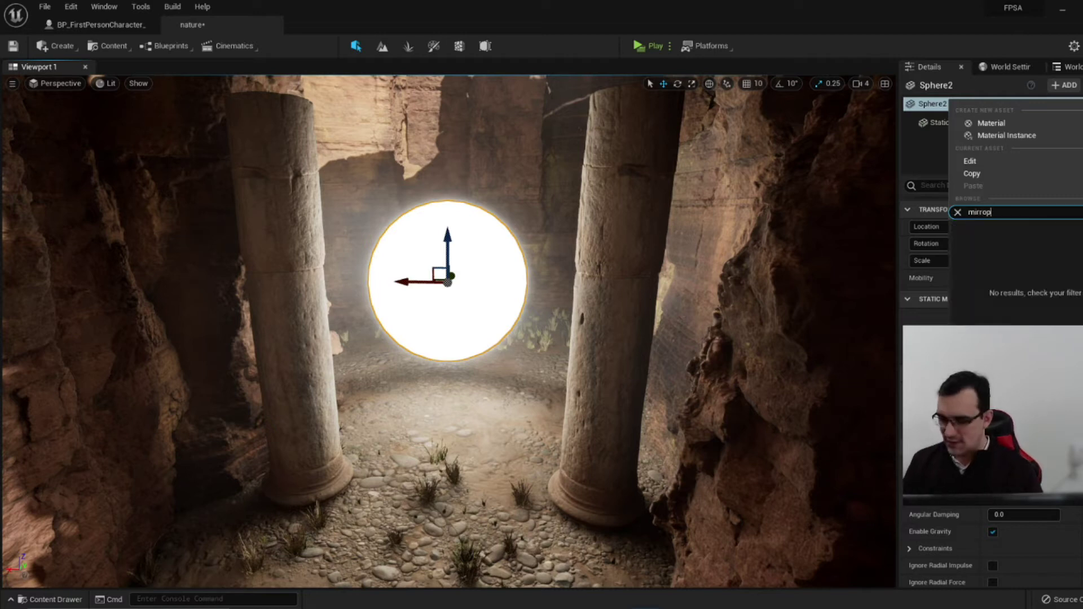
key(BackSpace)
click(987, 232)
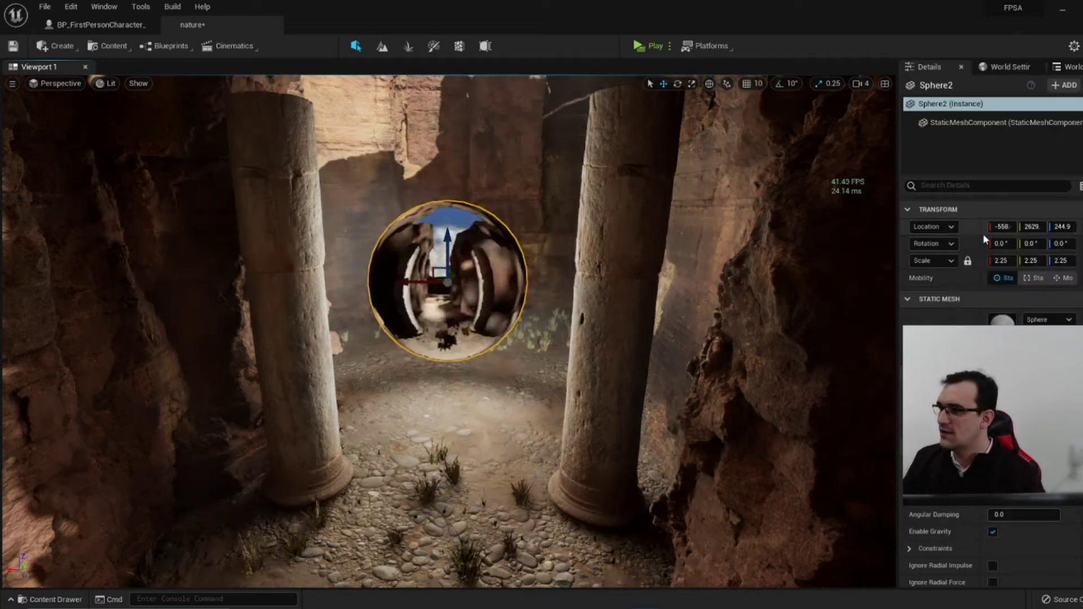
right_drag(462, 316, 440, 339)
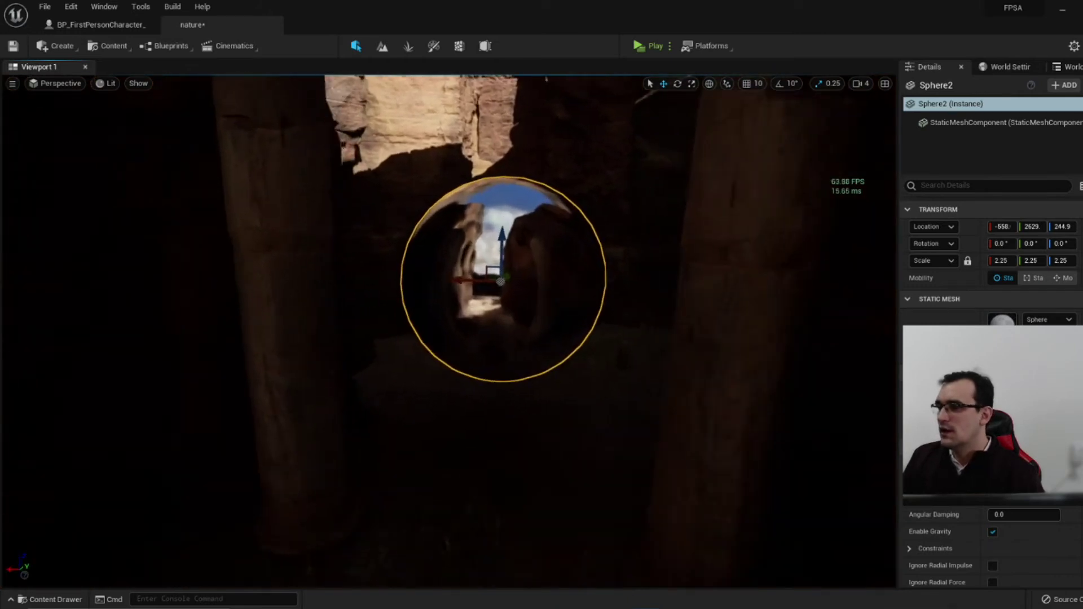
mouse_move(440, 339)
right_down()
mouse_move(508, 395)
mouse_move(463, 389)
mouse_move(485, 395)
right_up()
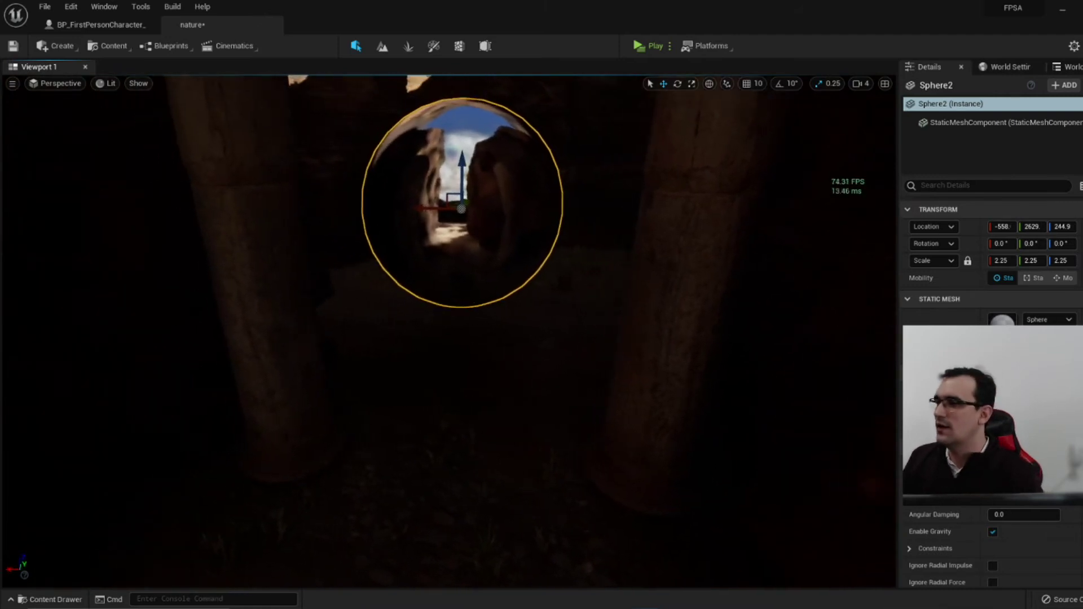
mouse_move(485, 395)
right_down()
mouse_move(462, 395)
mouse_move(507, 395)
right_up()
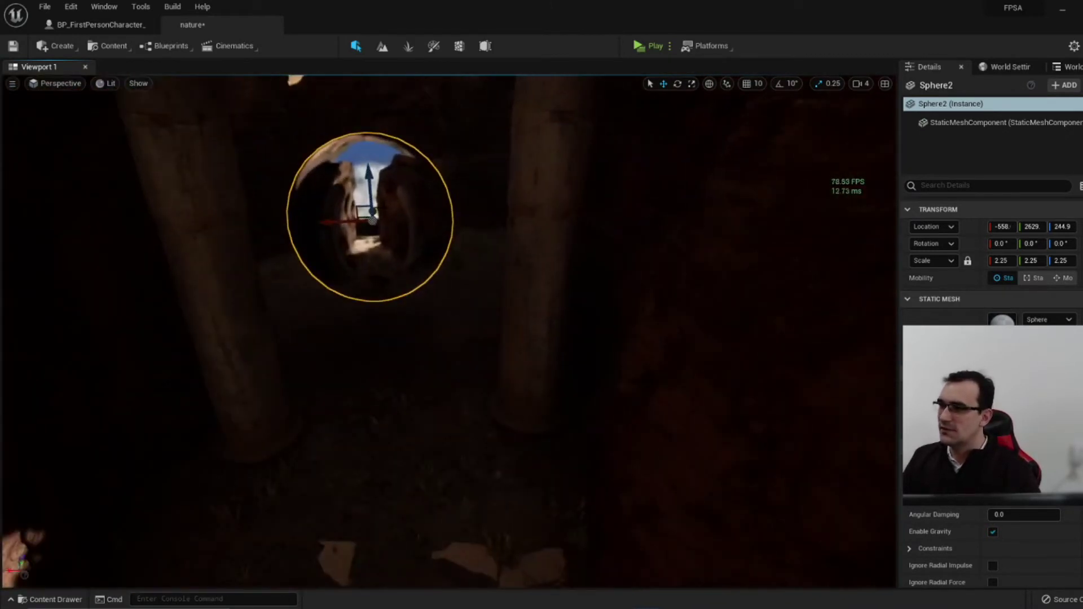
Move Sphere2 along Y to 2284 in the column gap, flying around to check placement.
drag(375, 219, 418, 312)
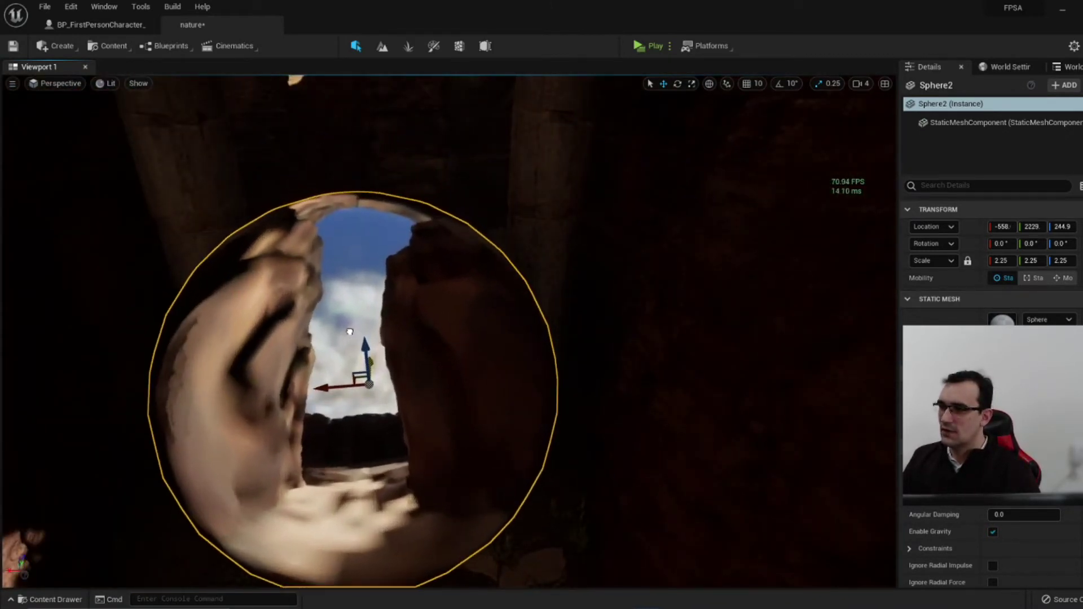
mouse_move(508, 395)
right_down()
mouse_move(548, 400)
mouse_move(485, 398)
mouse_move(508, 398)
mouse_move(496, 397)
right_up()
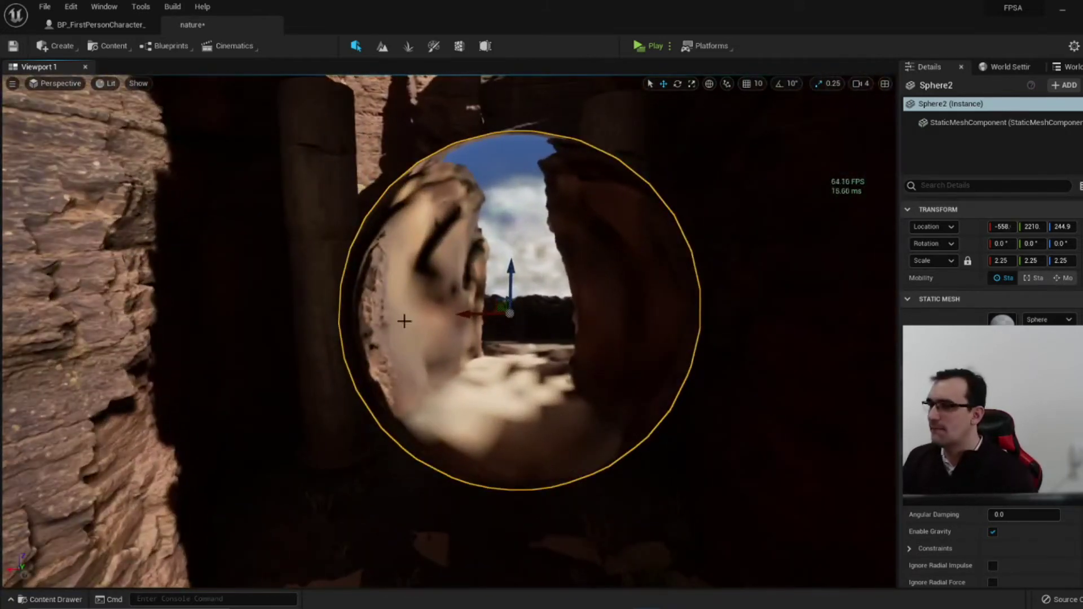
right_drag(447, 354, 350, 350)
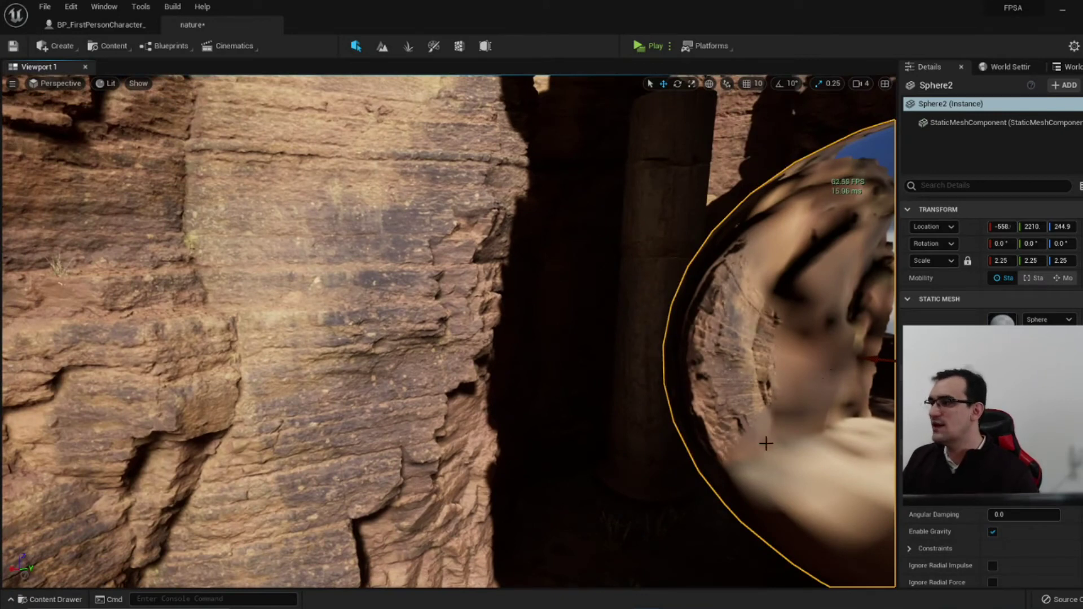
right_drag(350, 350, 451, 344)
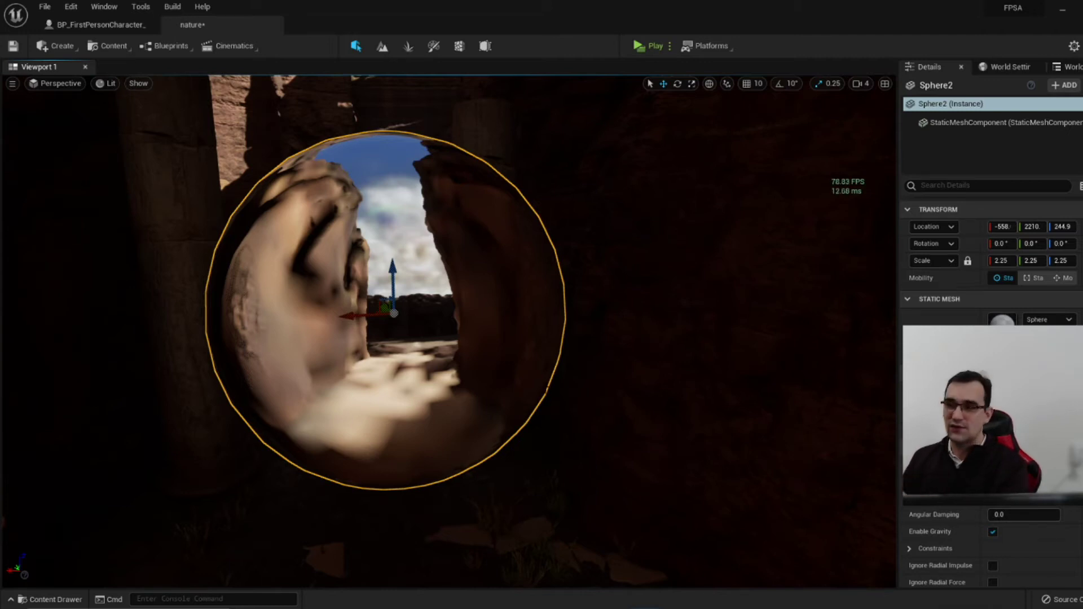
scroll(381, 316, down, 5)
right_drag(381, 316, 468, 309)
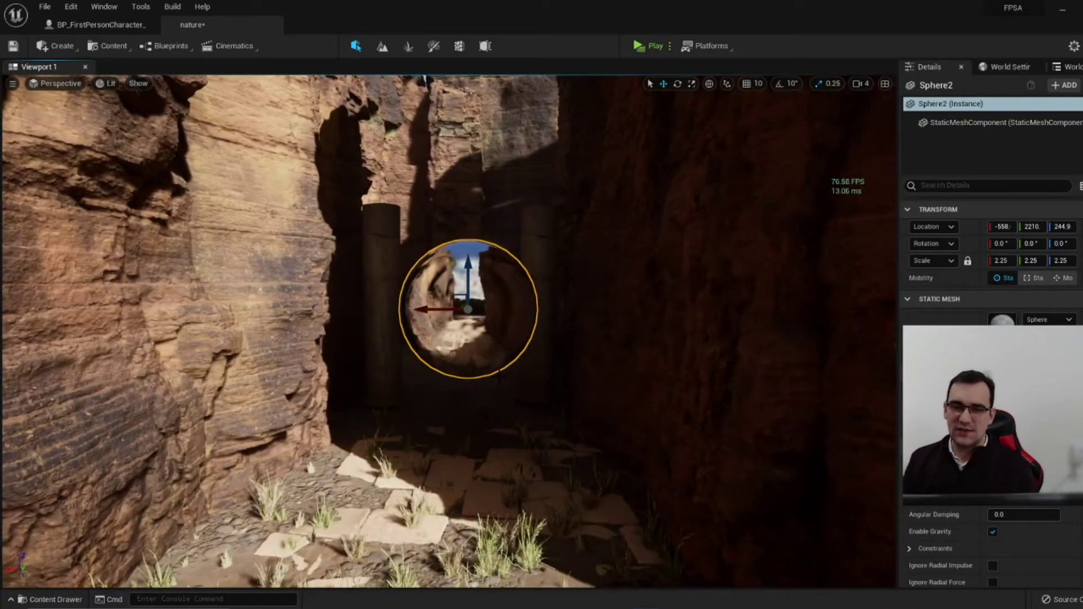
right_drag(499, 376, 485, 375)
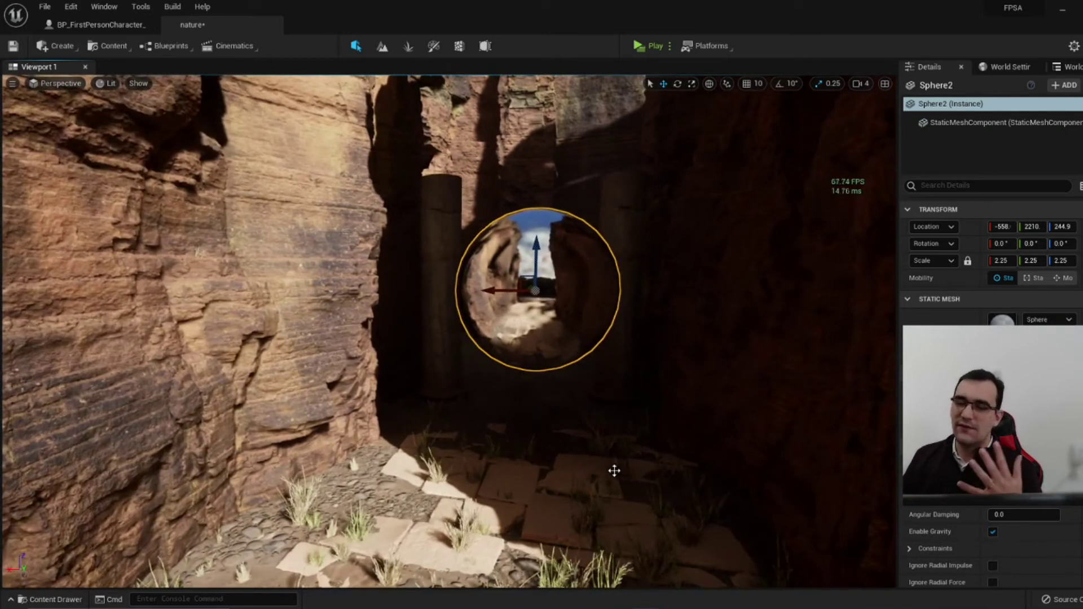
right_drag(499, 375, 485, 369)
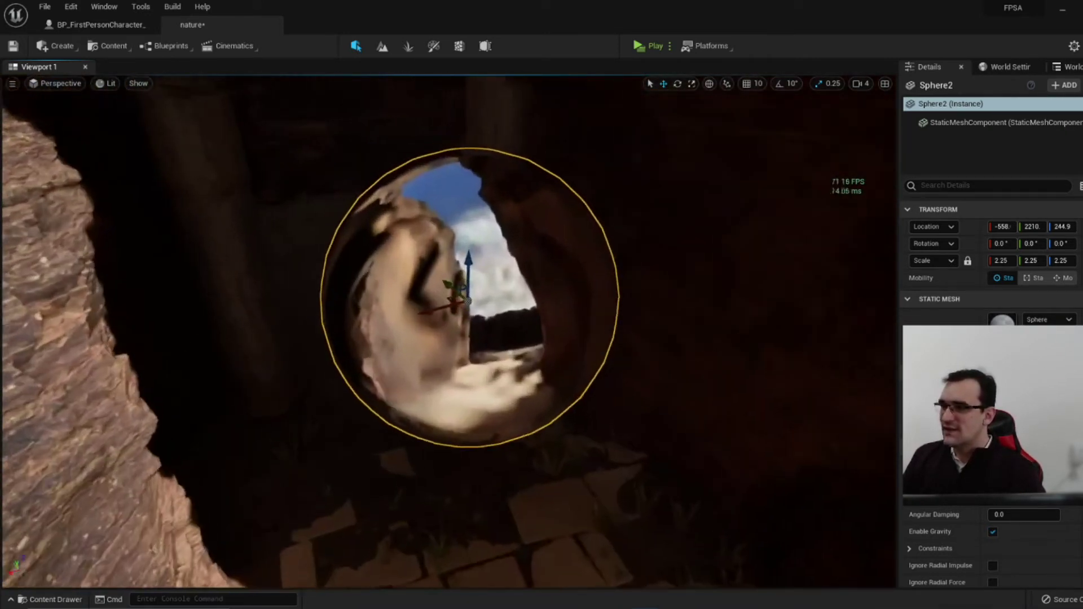
right_drag(485, 370, 479, 372)
drag(474, 297, 402, 226)
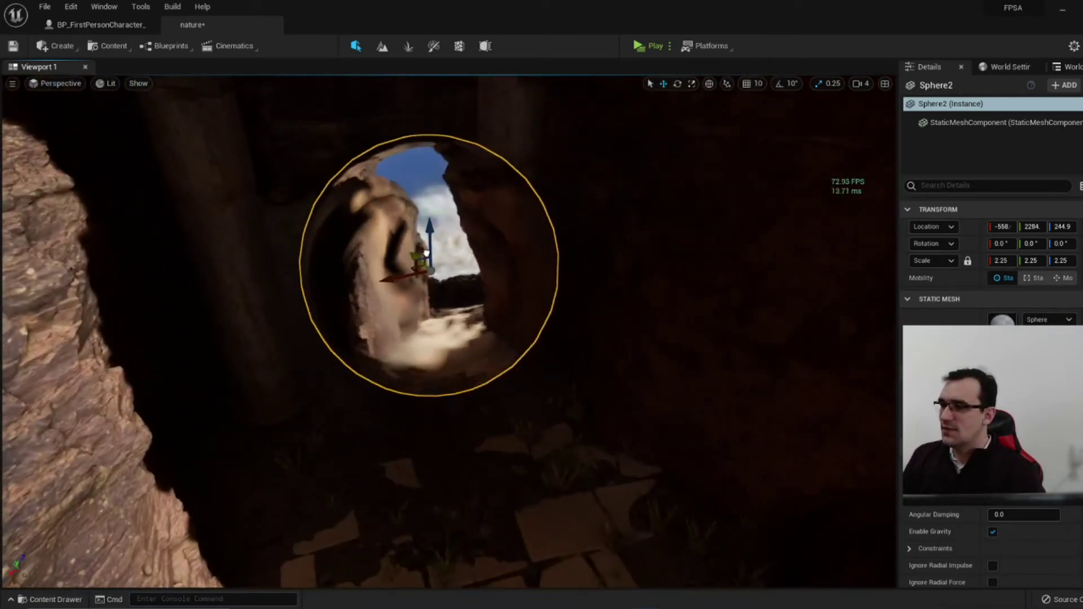
Apply a chrome material to Sphere2, now sitting at Y 2376.
right_drag(403, 227, 390, 228)
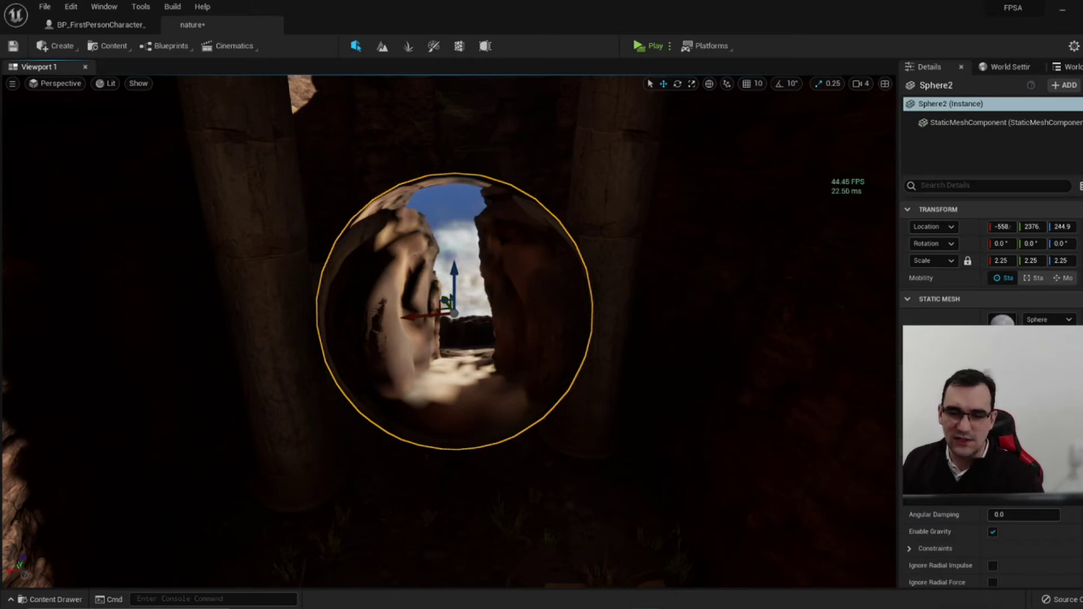
right_drag(418, 327, 452, 294)
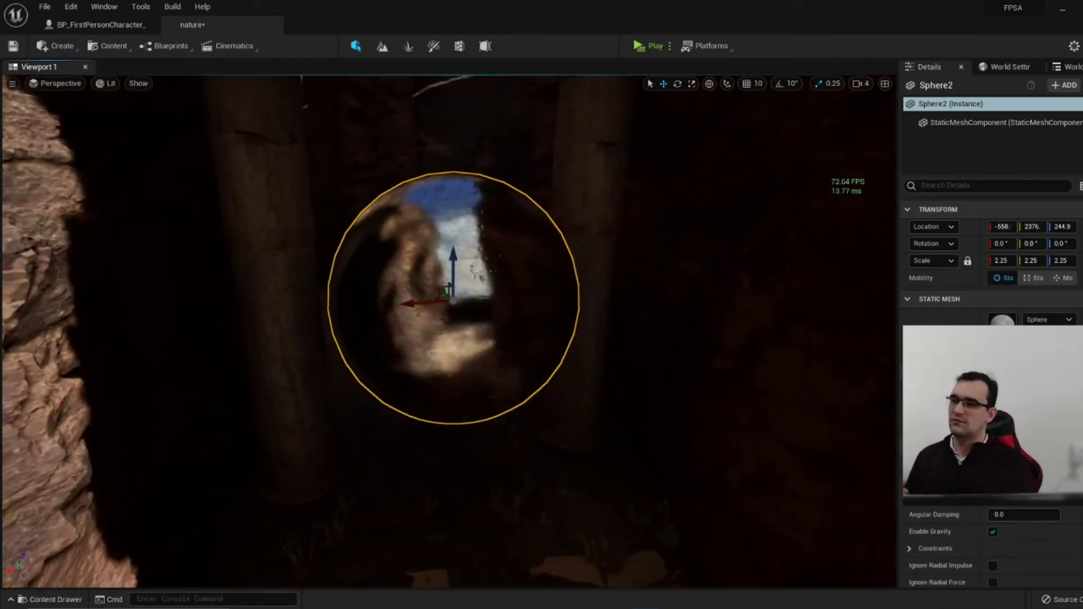
mouse_move(452, 304)
right_down()
mouse_move(462, 293)
mouse_move(491, 333)
right_up()
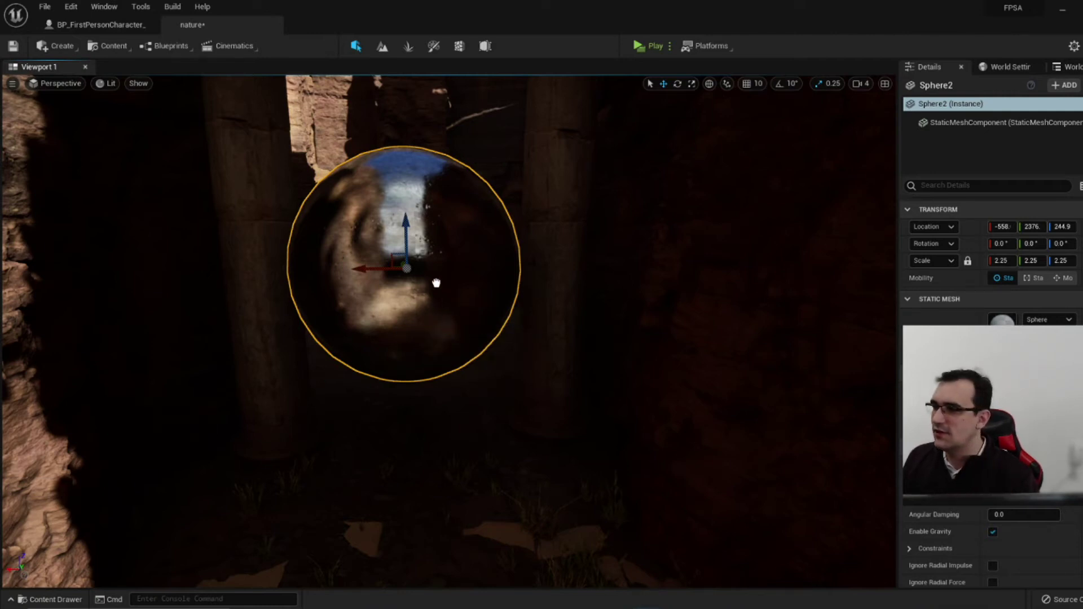
drag(261, 342, 435, 286)
scroll(404, 251, up, 2)
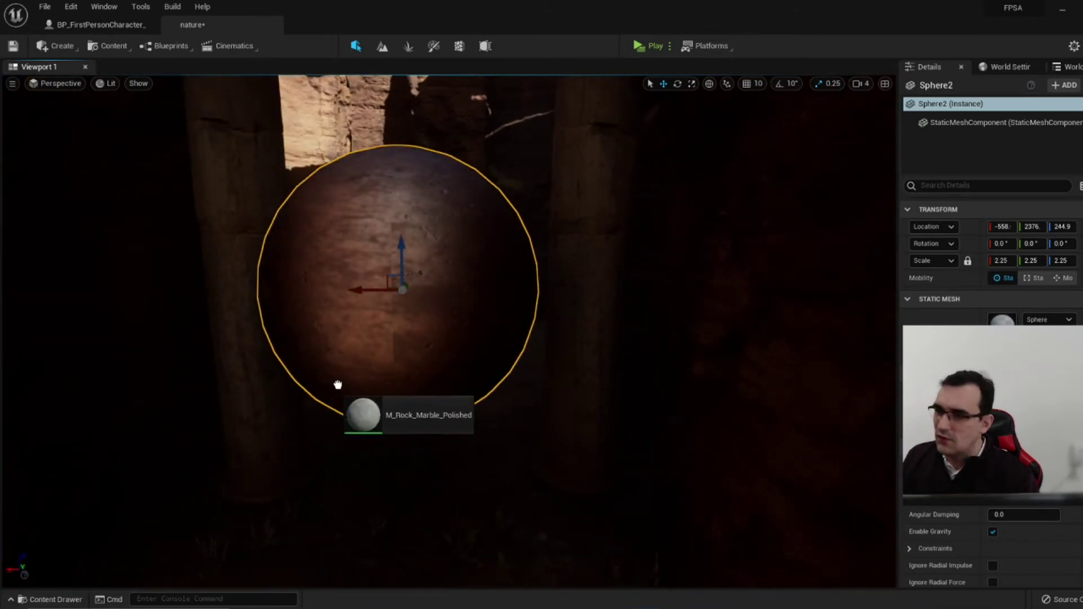
Try M_Rock_Marble_Polished on Sphere2, then delete the sphere.
drag(339, 446, 383, 341)
right_drag(395, 338, 338, 328)
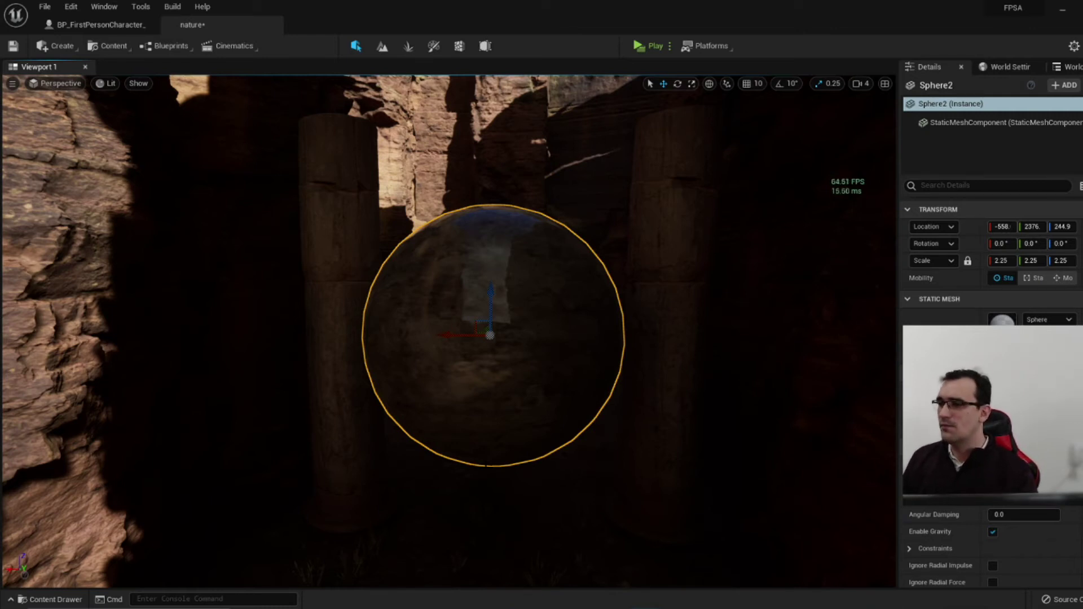
key(Delete)
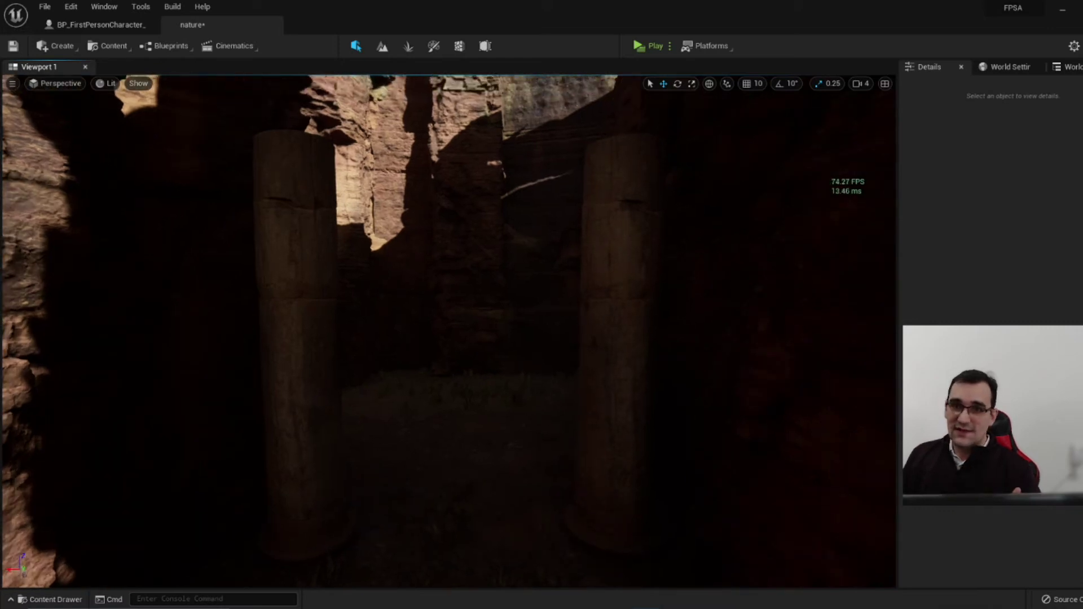
Fly past the columns into the pillar corridor and select the floor light SM_PillarsDecoLOn2.
key(w)
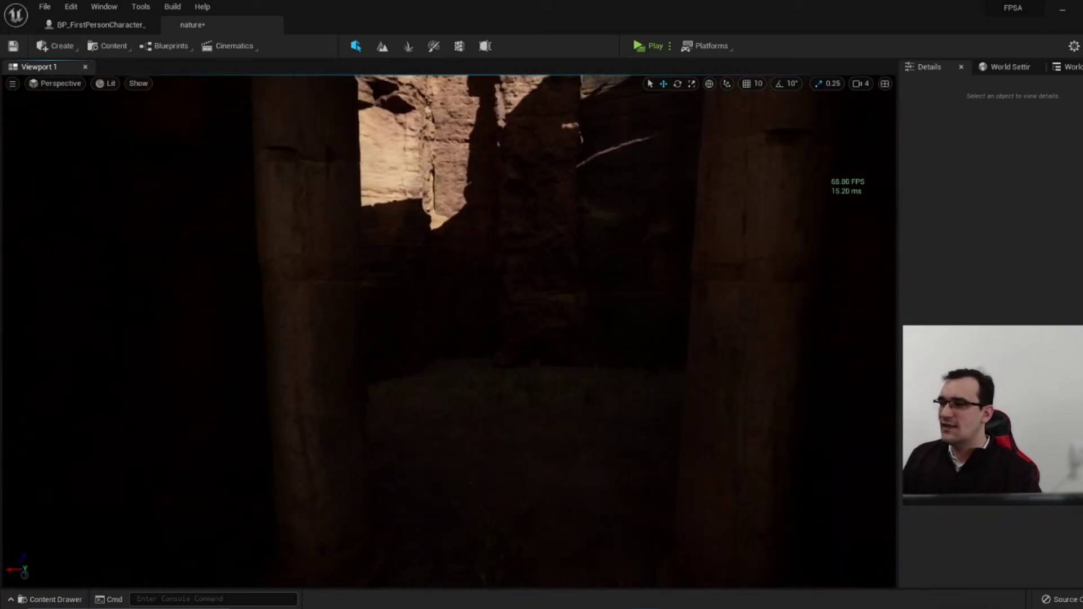
key(w)
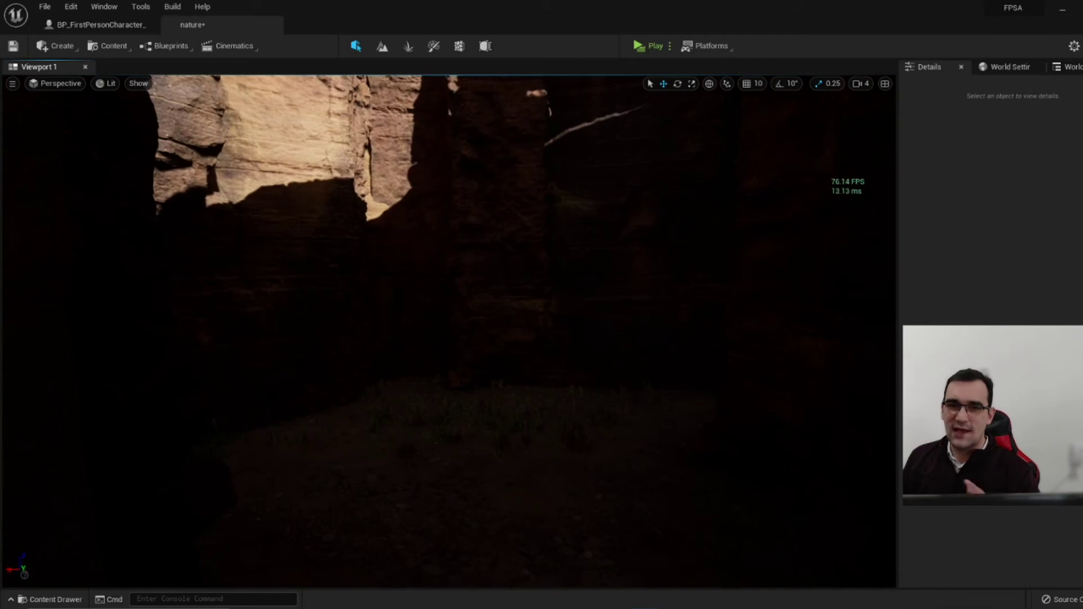
key(w)
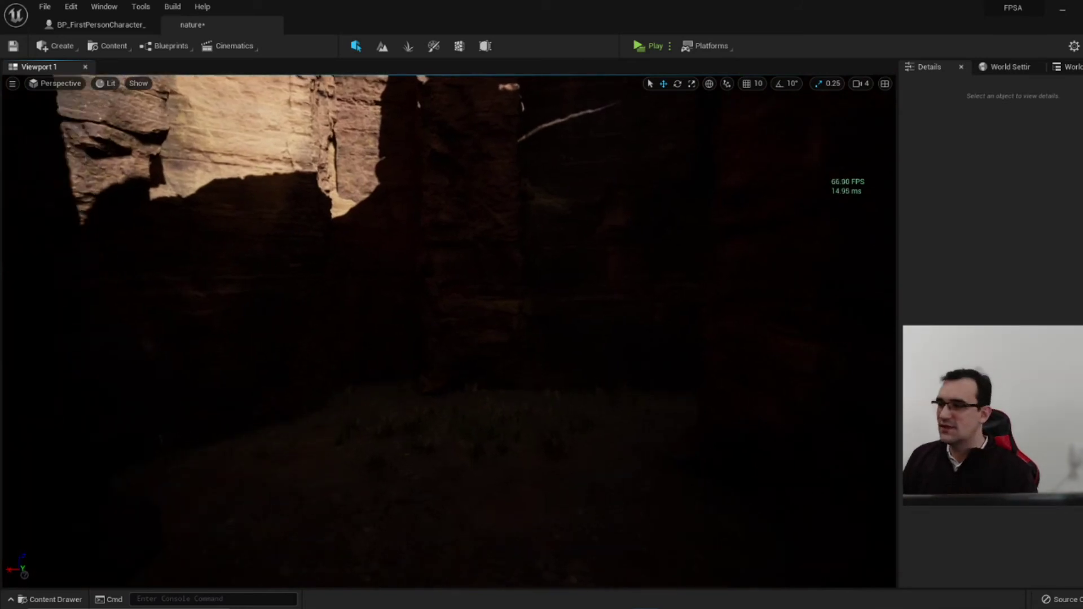
key(w)
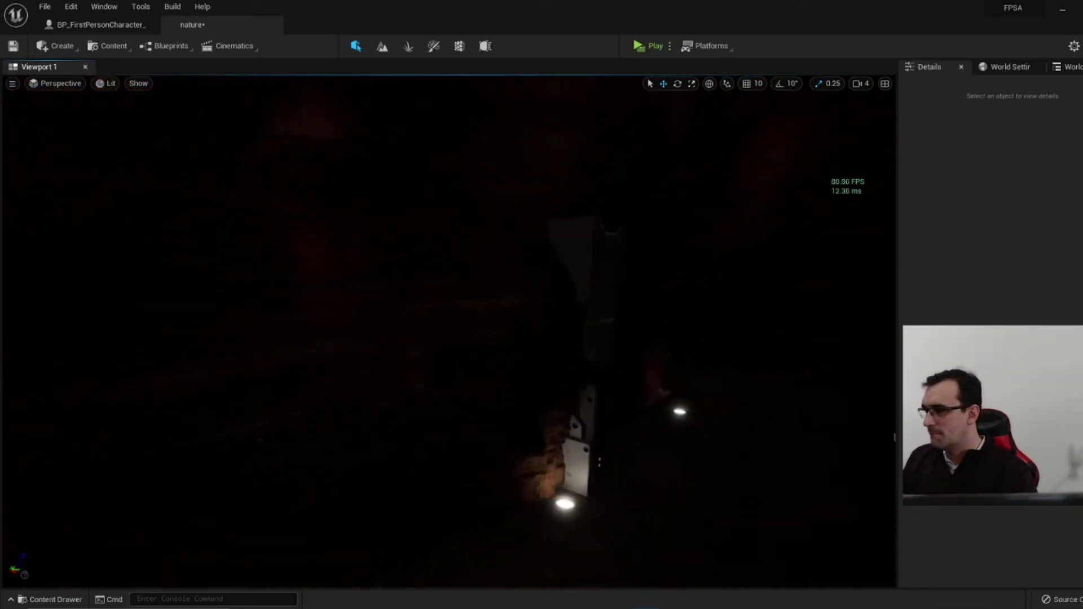
key(w)
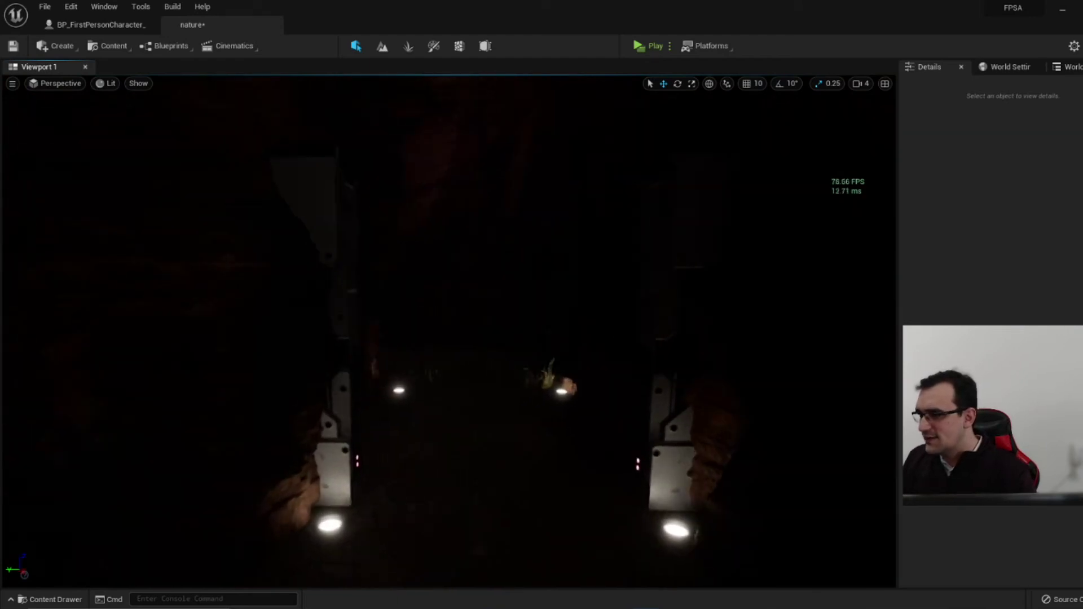
key(w)
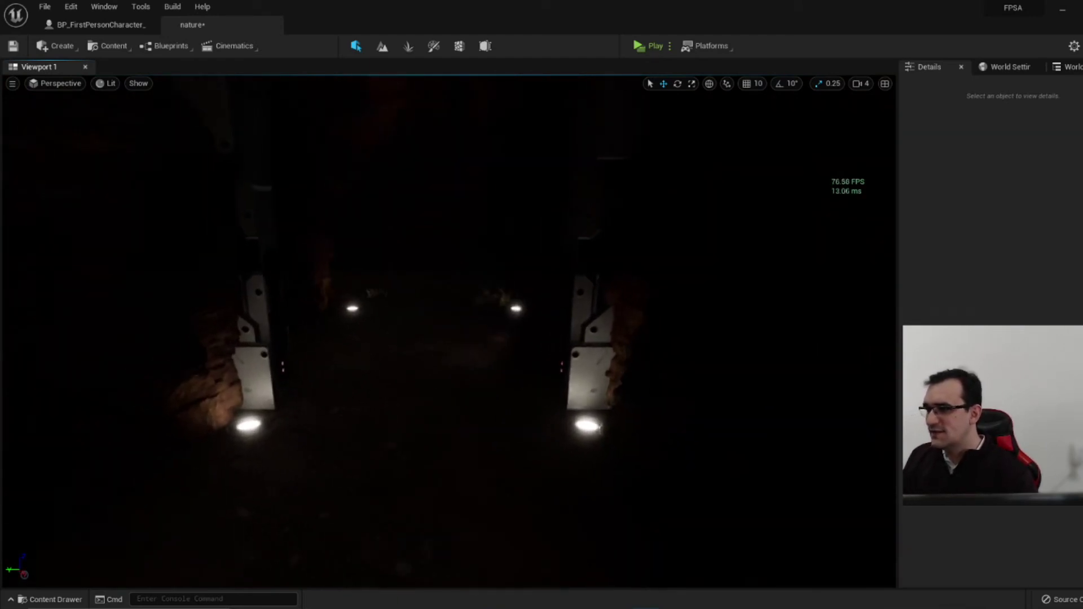
click(271, 454)
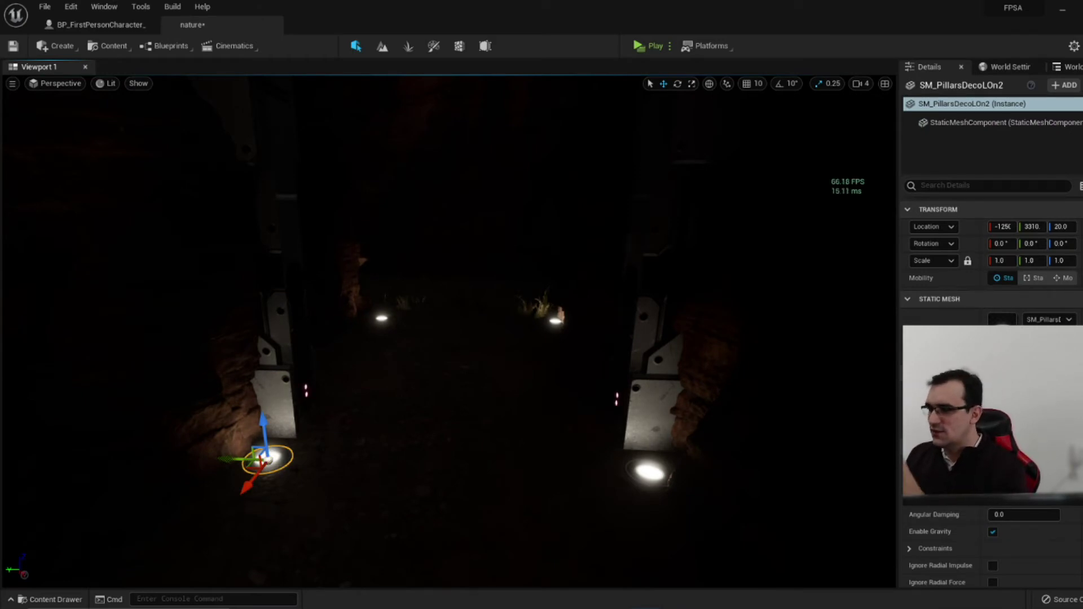
Duplicate the floor light to mid-corridor, raise it off the floor and rotate it.
alt+drag(229, 455, 396, 463)
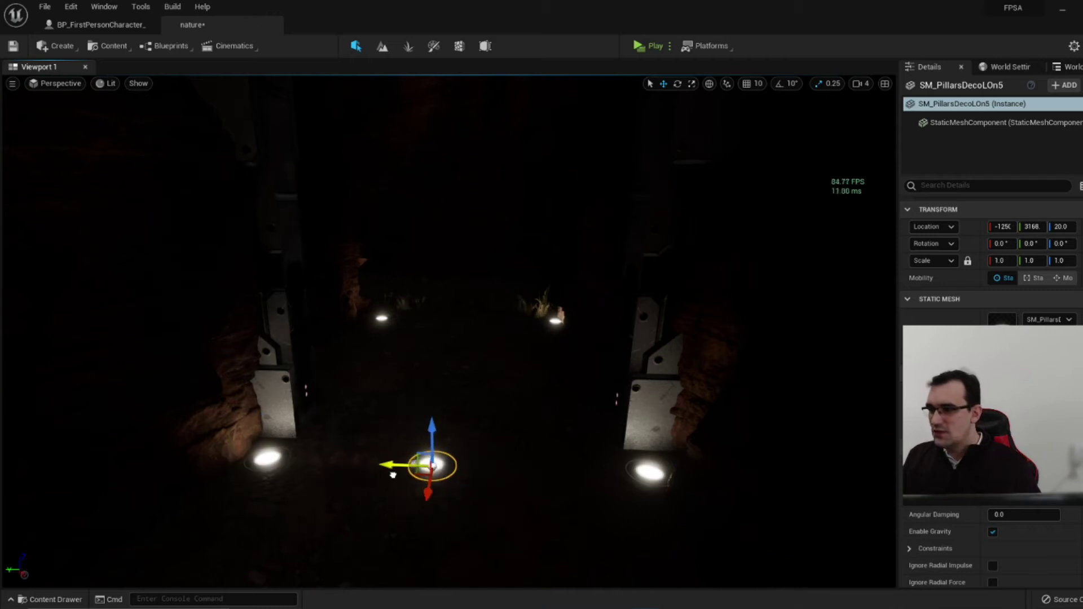
key(e)
key(w)
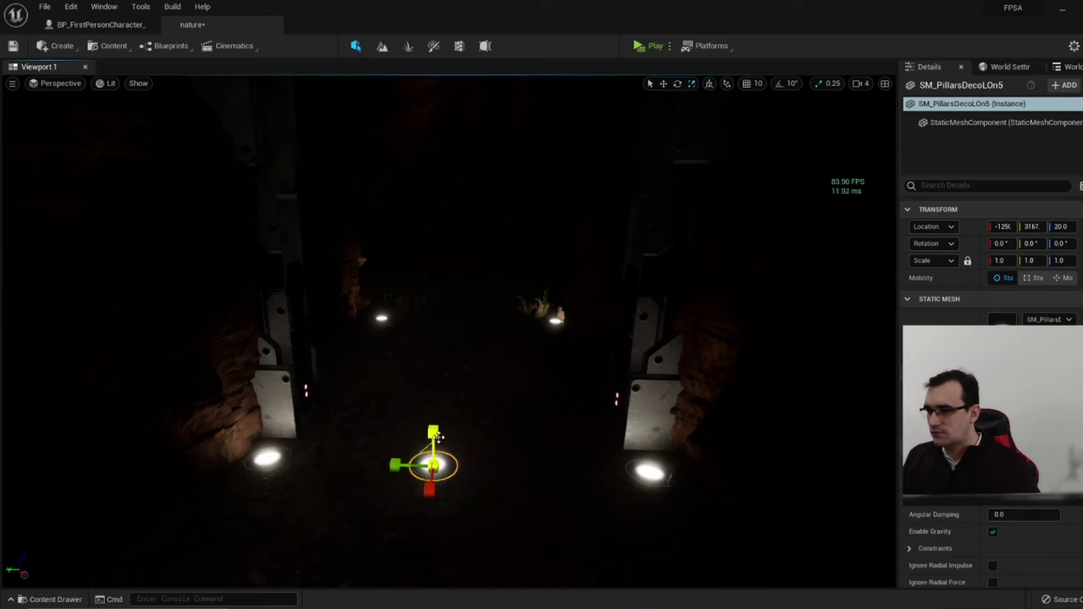
mouse_move(432, 435)
mouse_down()
mouse_move(432, 368)
mouse_move(468, 448)
mouse_move(431, 451)
mouse_up()
key(e)
key(w)
mouse_move(432, 366)
mouse_down()
mouse_move(455, 419)
mouse_move(456, 331)
mouse_move(440, 428)
mouse_up()
key(e)
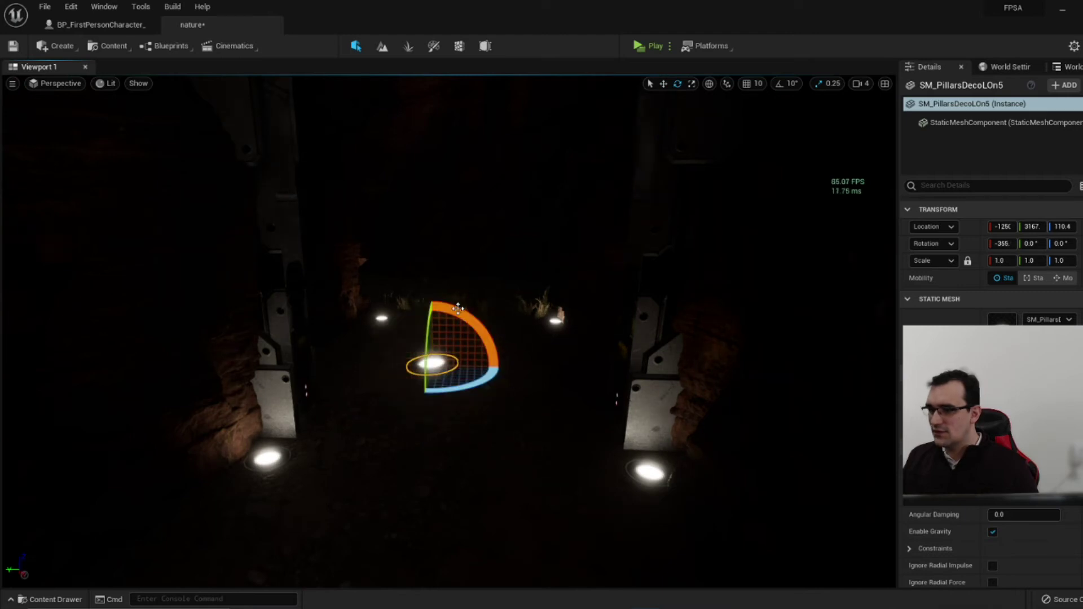
key(Escape)
mouse_move(440, 427)
right_down()
mouse_move(474, 423)
mouse_move(440, 462)
mouse_move(428, 445)
right_up()
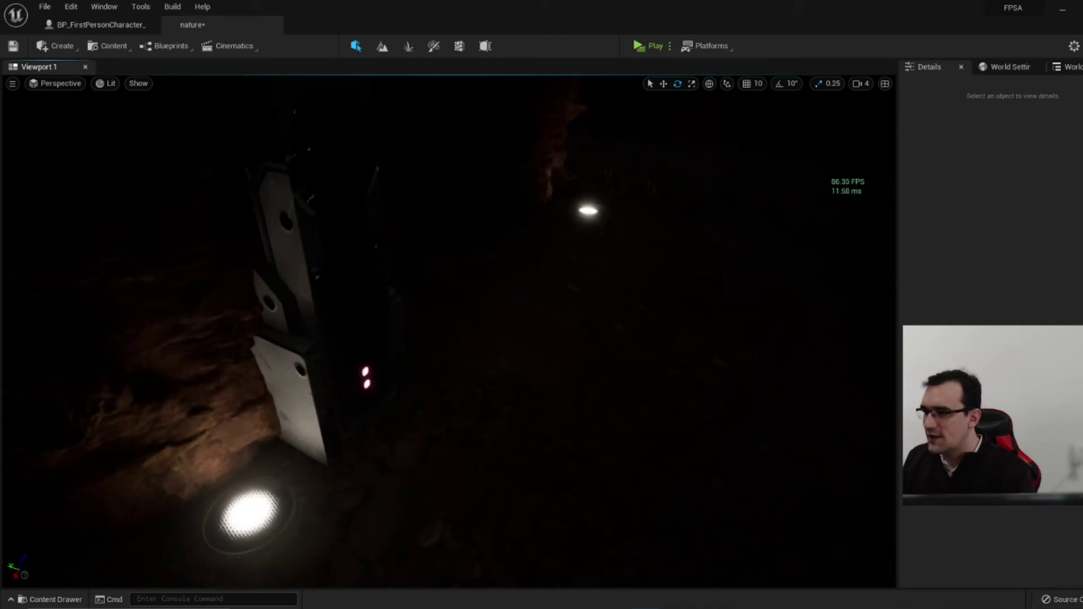
right_drag(428, 446, 403, 418)
Set pillar SM_PillarS06 to rotation -180, 0, 180, then play-test the level in Standalone.
click(316, 339)
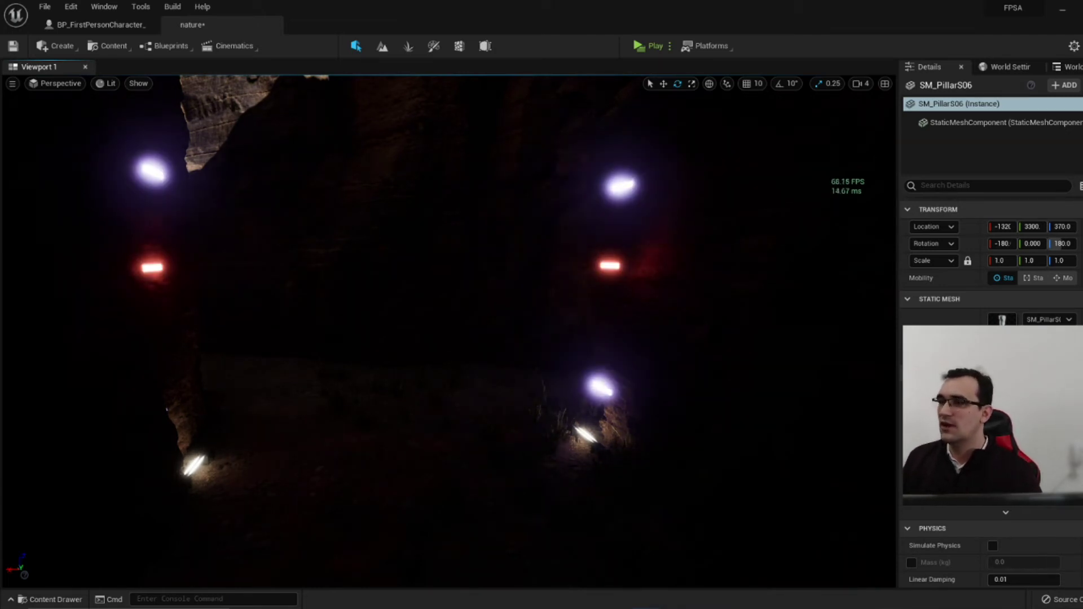
right_drag(619, 182, 619, 181)
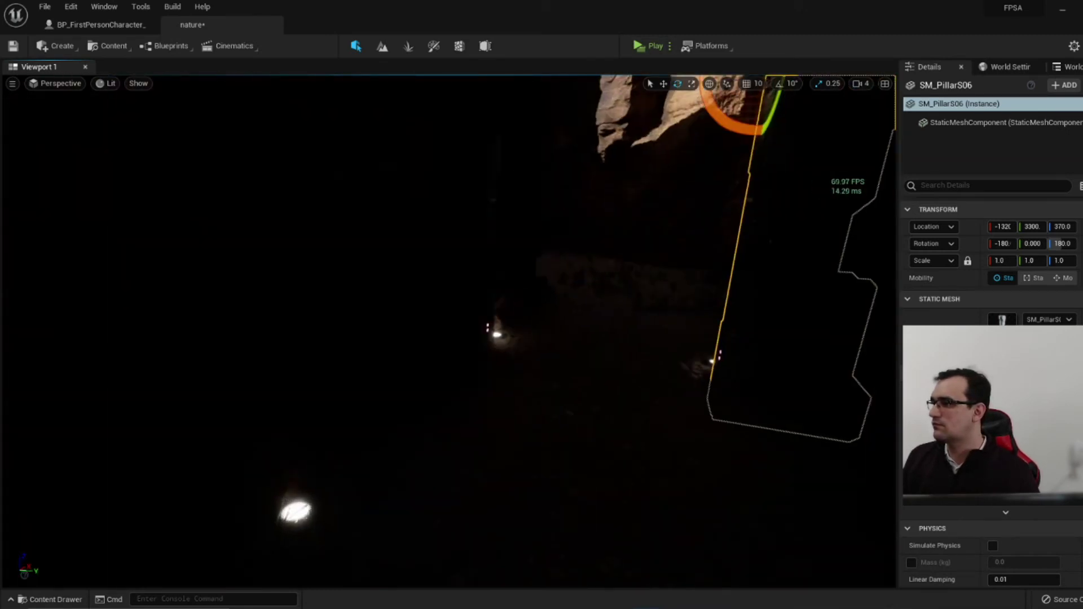
click(643, 46)
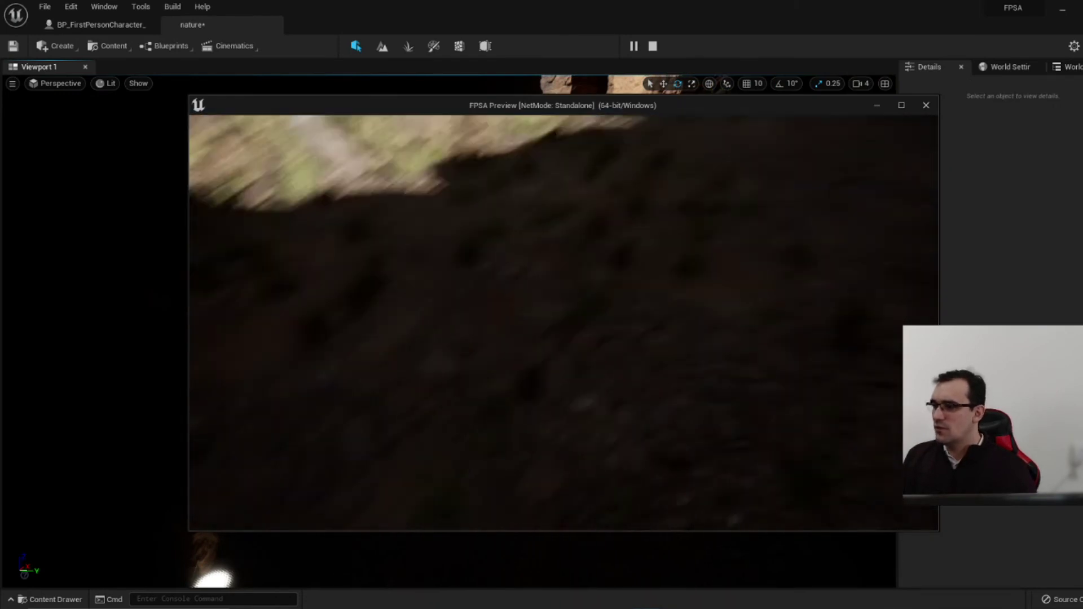
Walk through the mossy archway and dark tunnel in play mode, then stop the test with Esc.
mouse_move(563, 323)
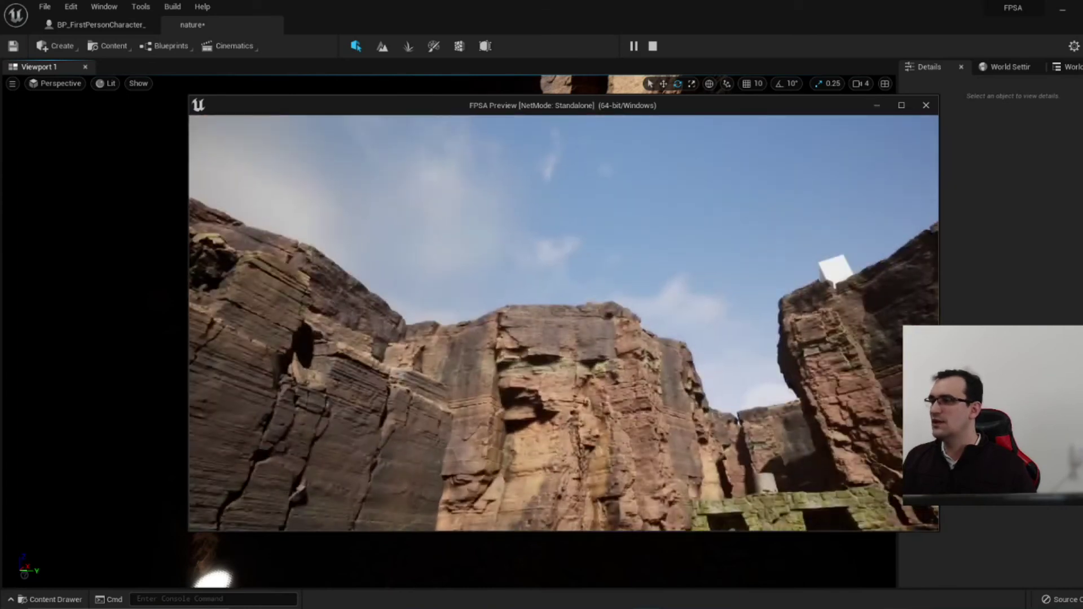
key(w)
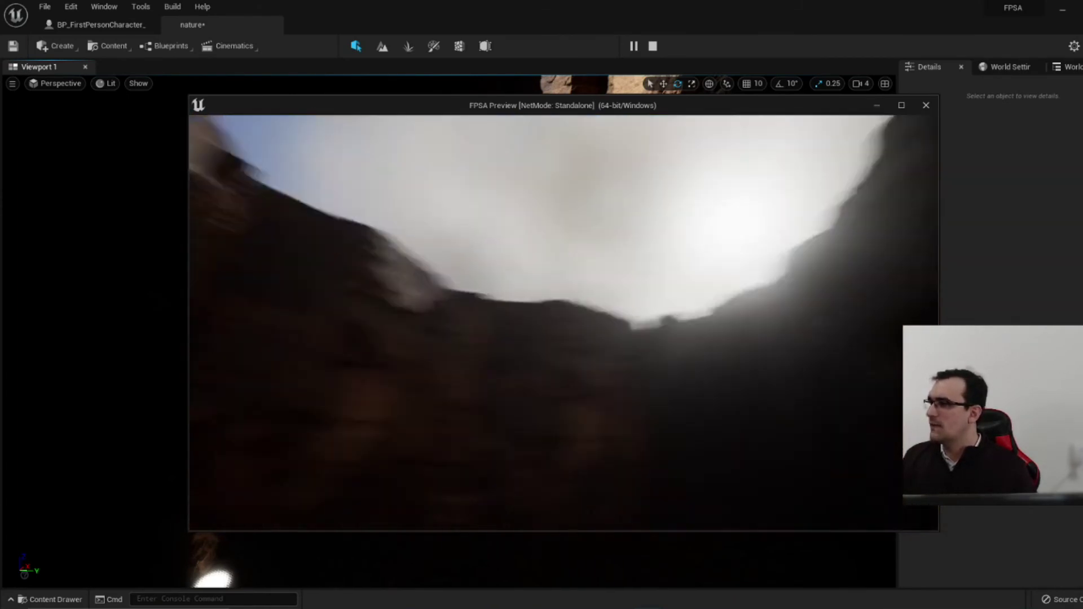
key(w)
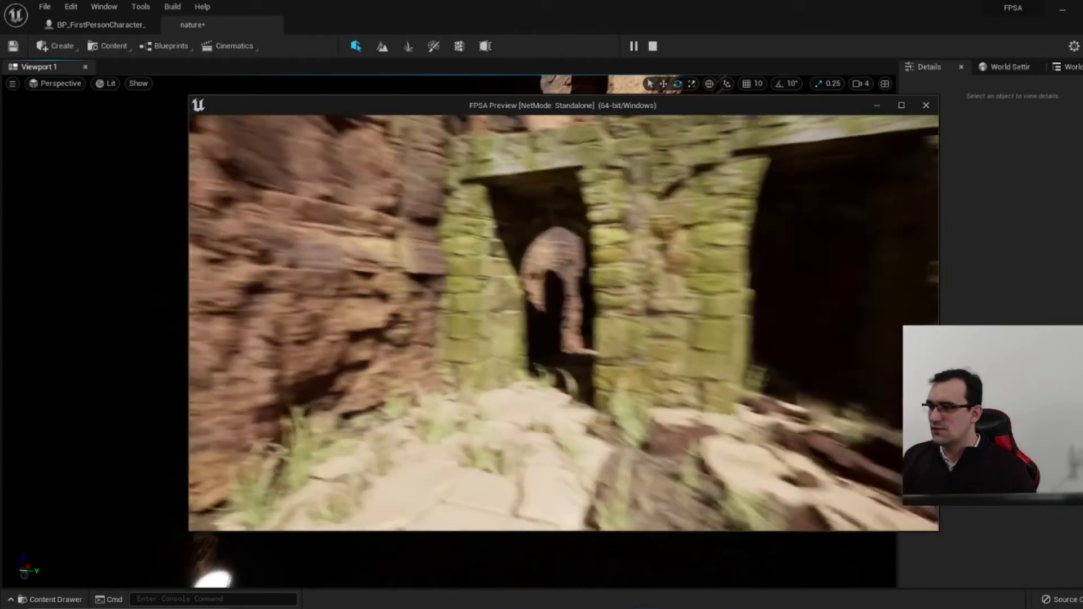
key(w)
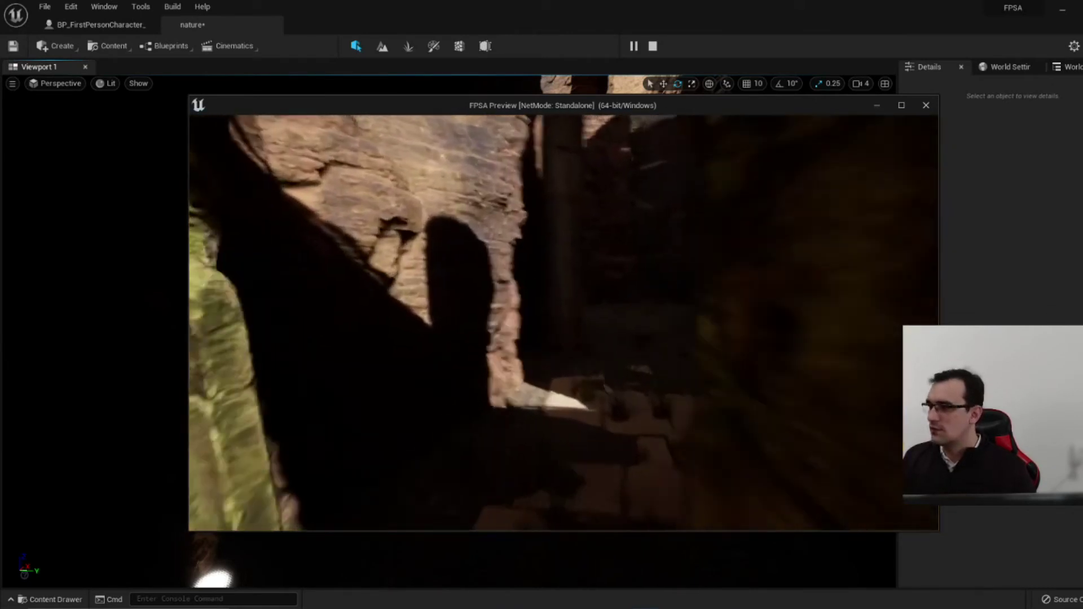
key(w)
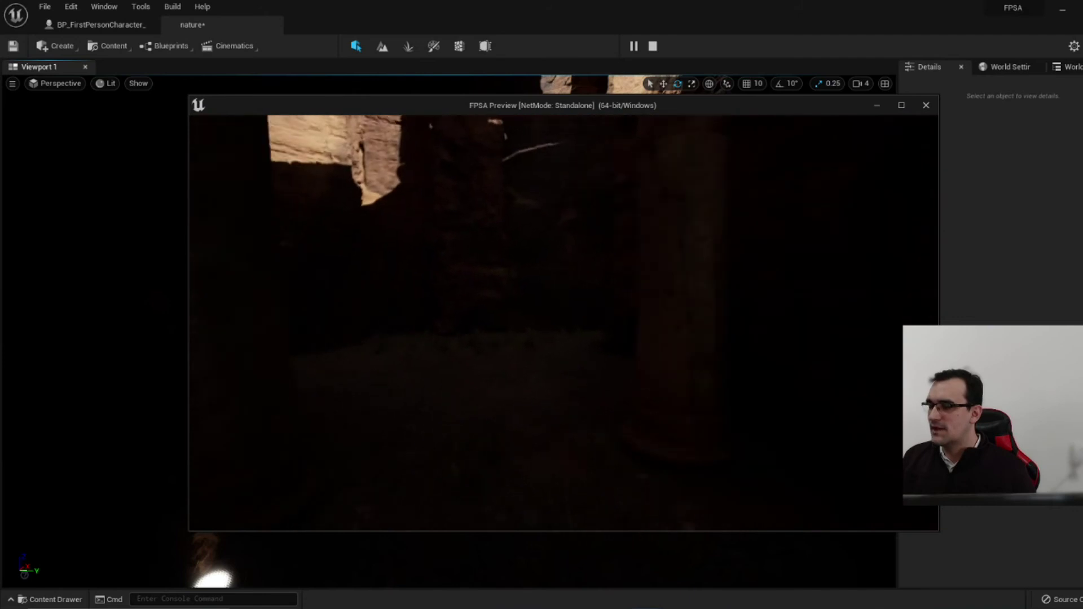
key(w)
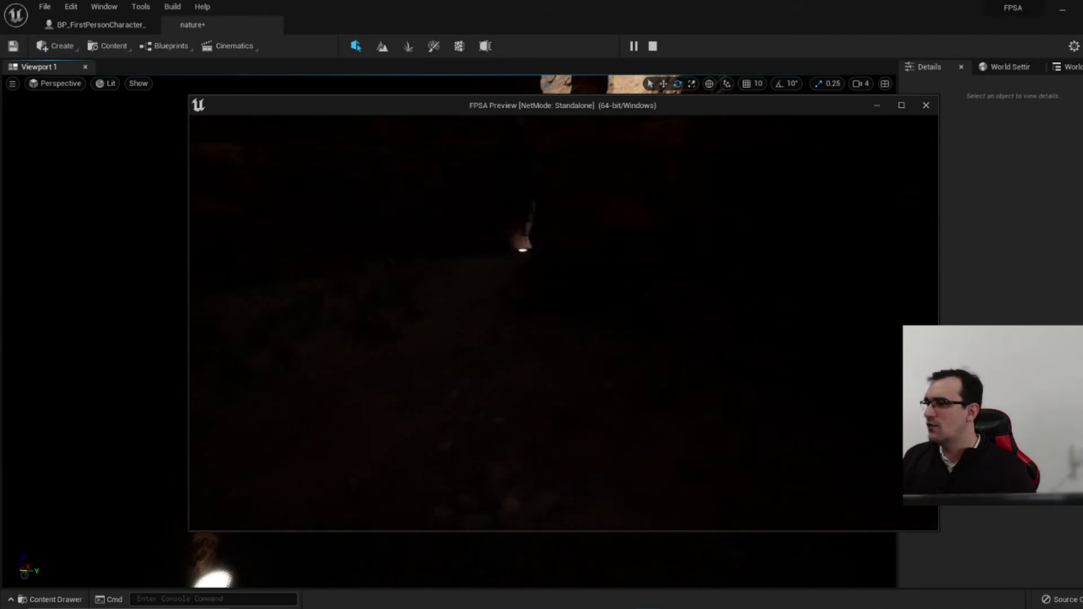
key(w)
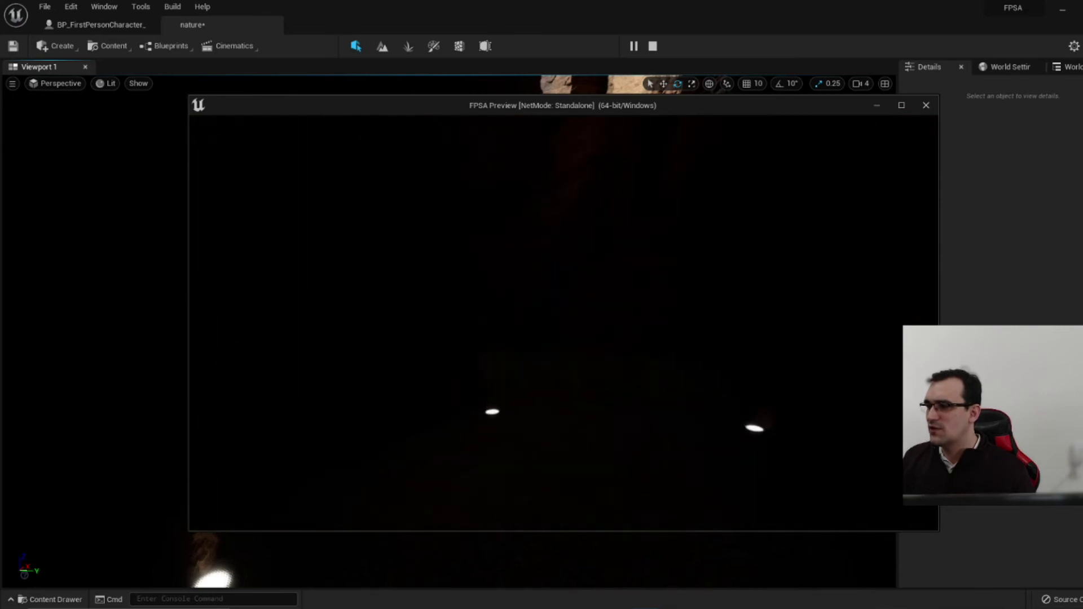
key(w)
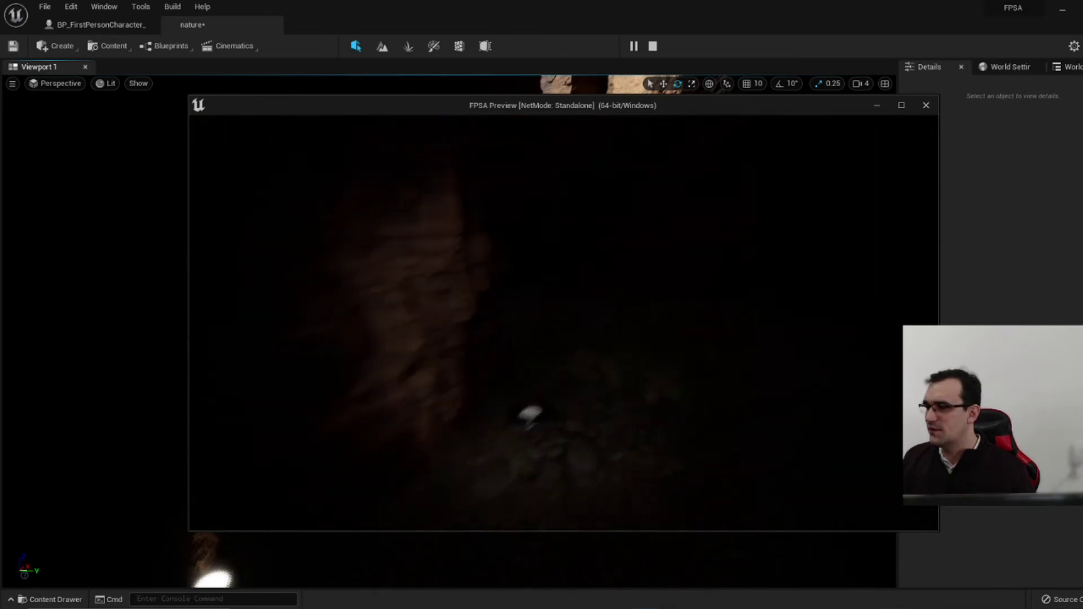
key(w)
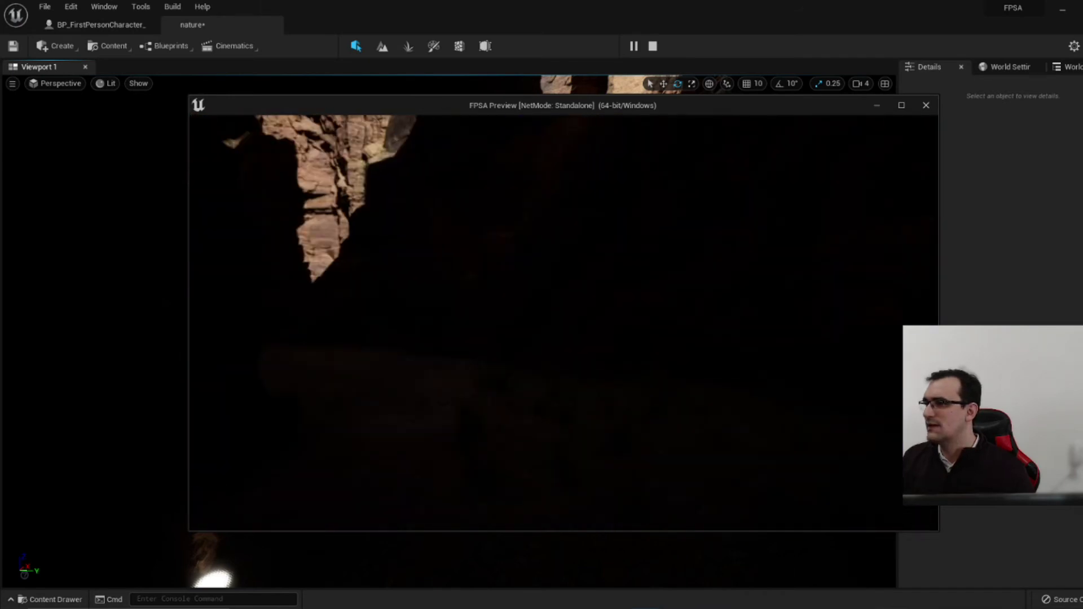
key(Escape)
mouse_move(429, 339)
right_down()
mouse_move(508, 294)
mouse_move(469, 305)
right_up()
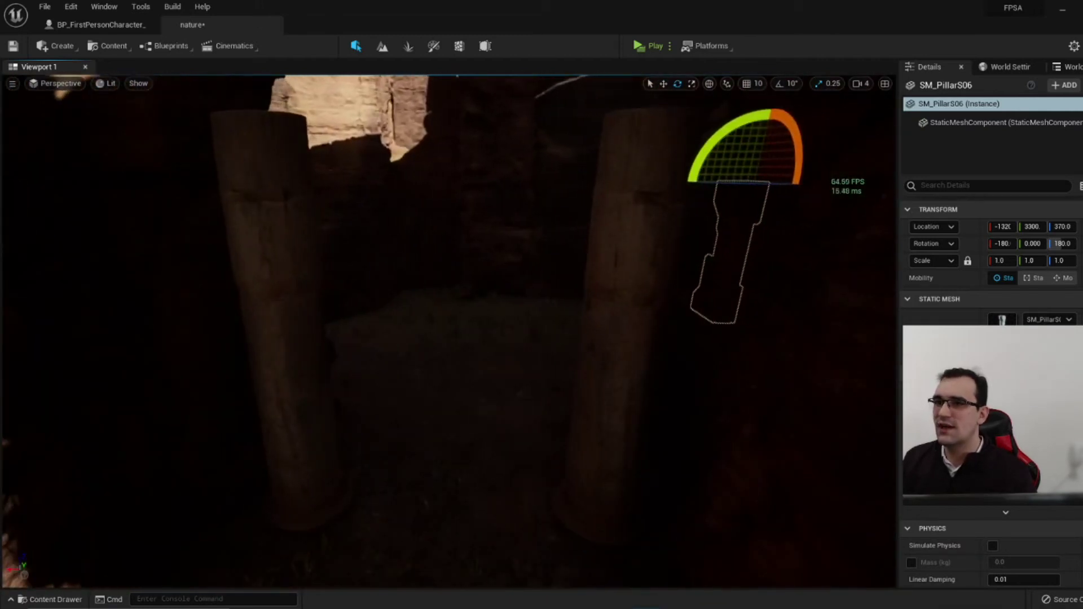
Add a sphere from the Shapes menu and scale it up to 2.5.
click(73, 48)
mouse_move(127, 92)
click(214, 107)
click(470, 345)
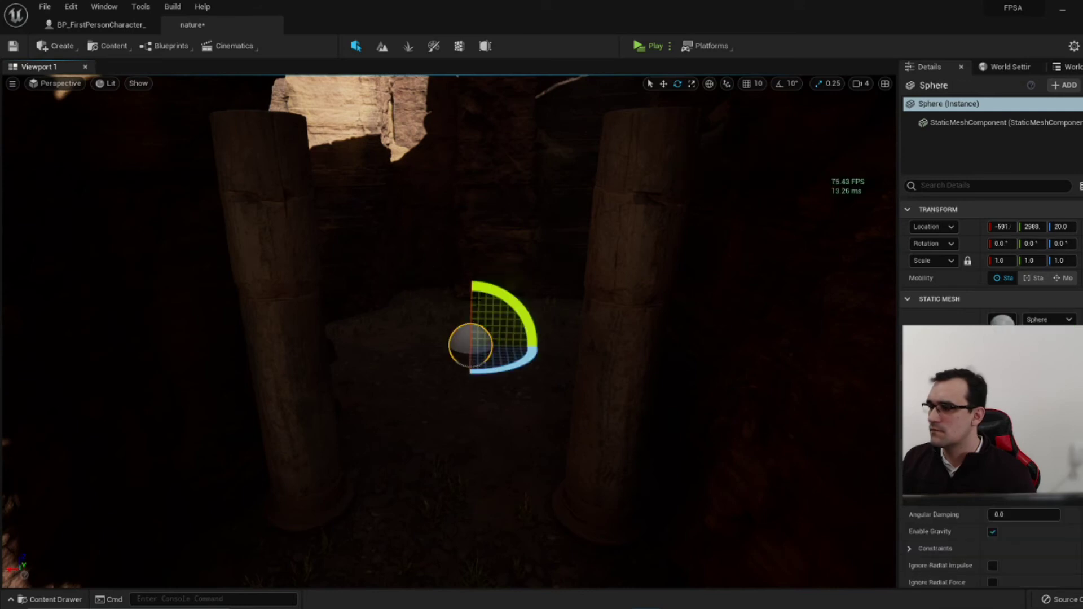
key(r)
mouse_move(471, 345)
mouse_down()
mouse_move(491, 327)
mouse_move(471, 192)
mouse_up()
Move the sphere up above the floor and back into a canyon nook.
key(w)
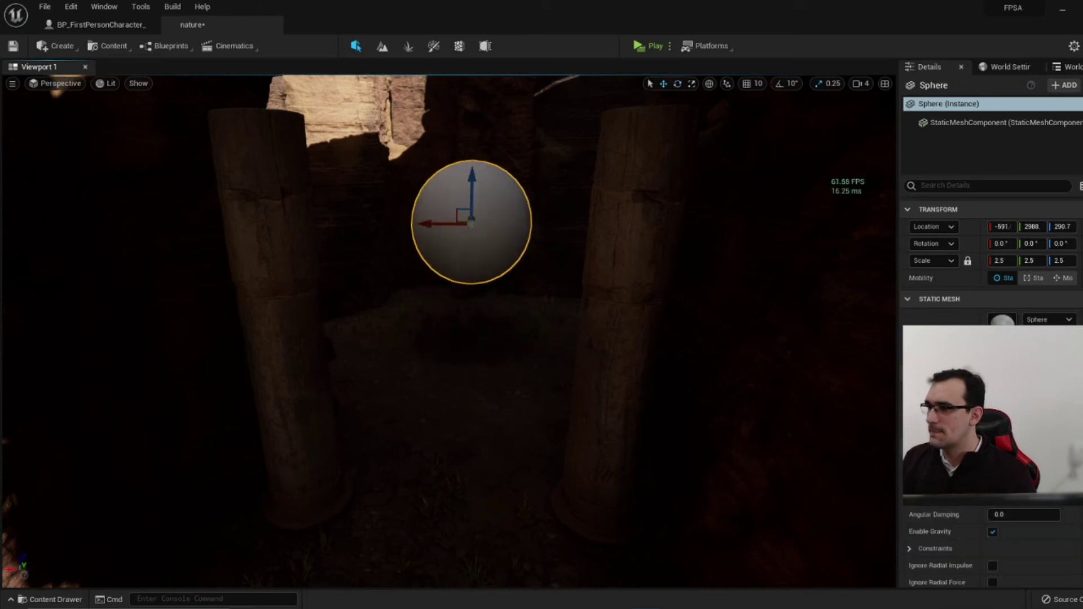
right_drag(488, 236, 489, 236)
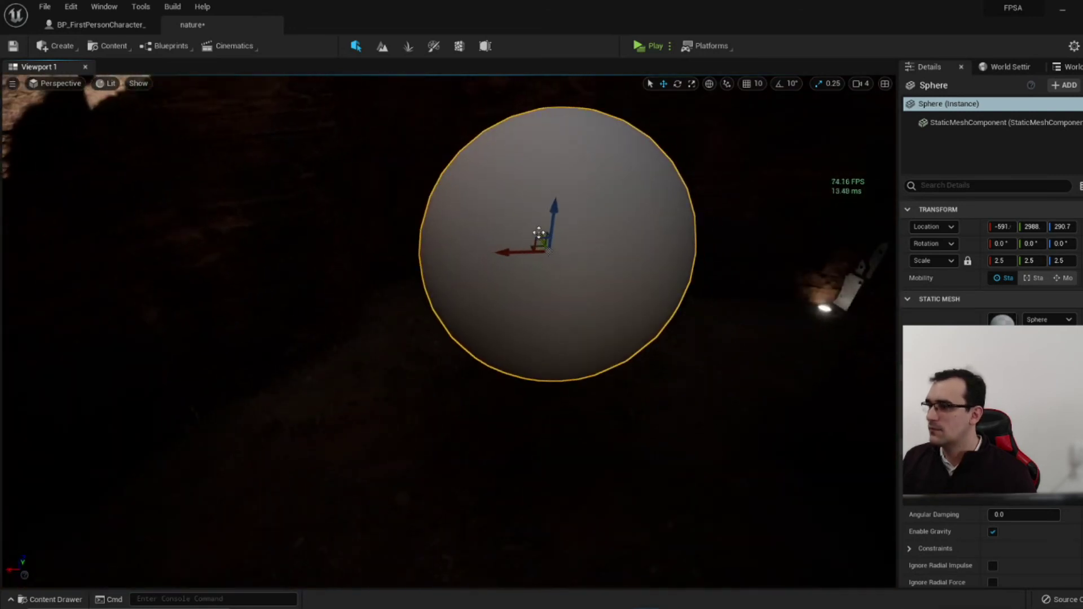
drag(539, 233, 476, 269)
right_drag(501, 238, 399, 240)
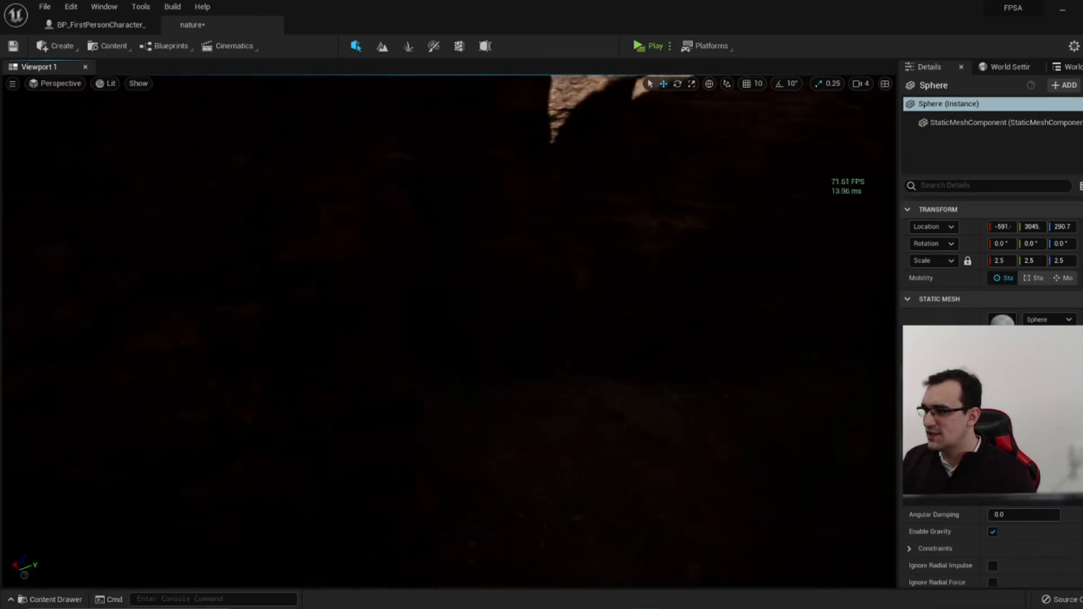
mouse_move(400, 240)
mouse_down()
mouse_move(171, 277)
mouse_move(369, 267)
mouse_up()
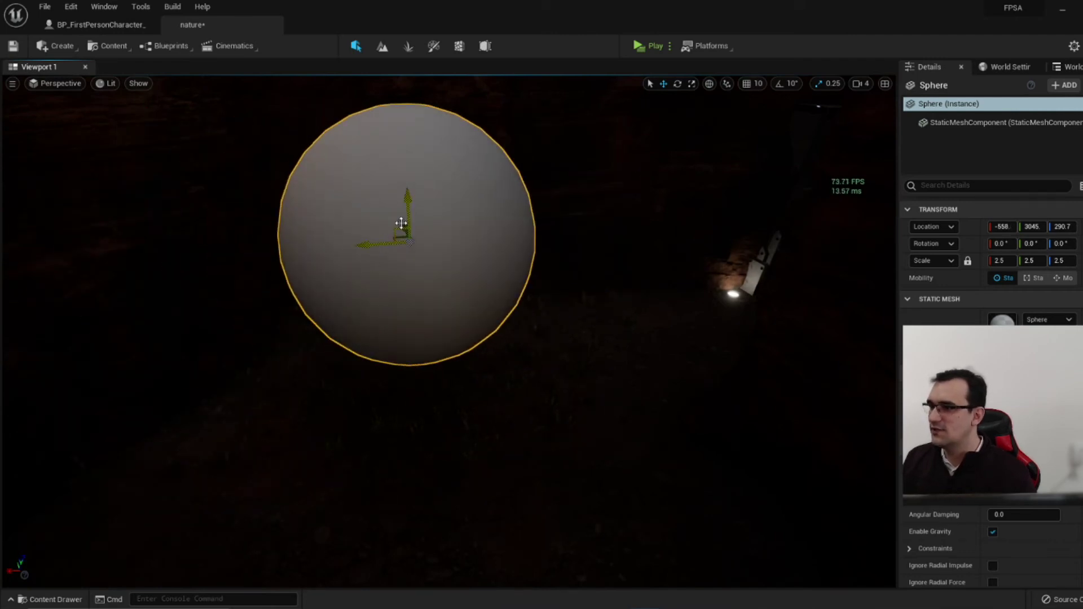
drag(401, 222, 399, 216)
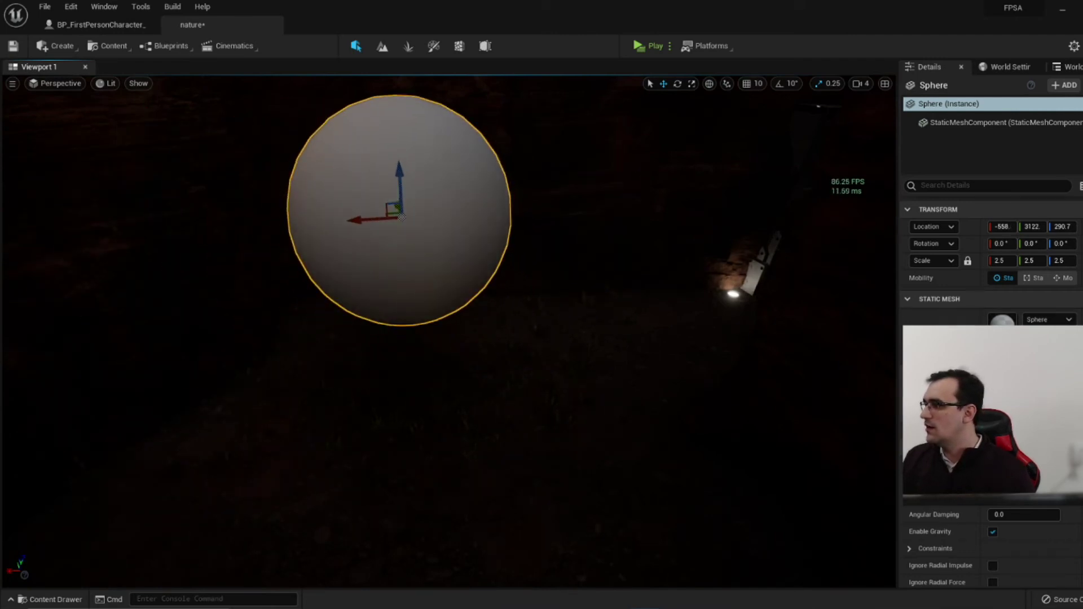
Give the sphere the glowing luz_Inst material and start a play test.
click(1016, 339)
text(luz)
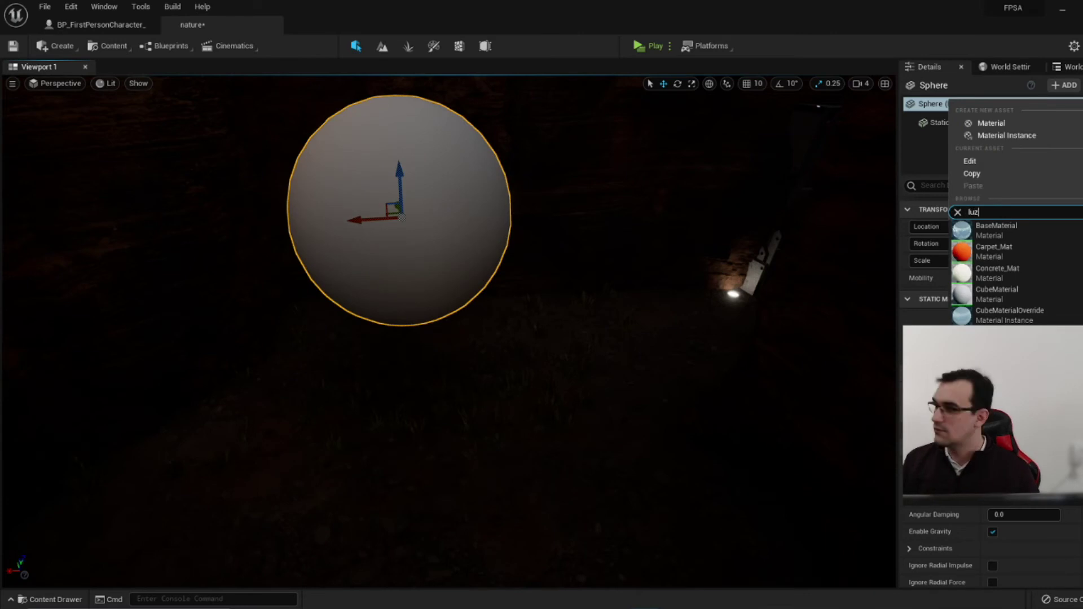
click(1004, 251)
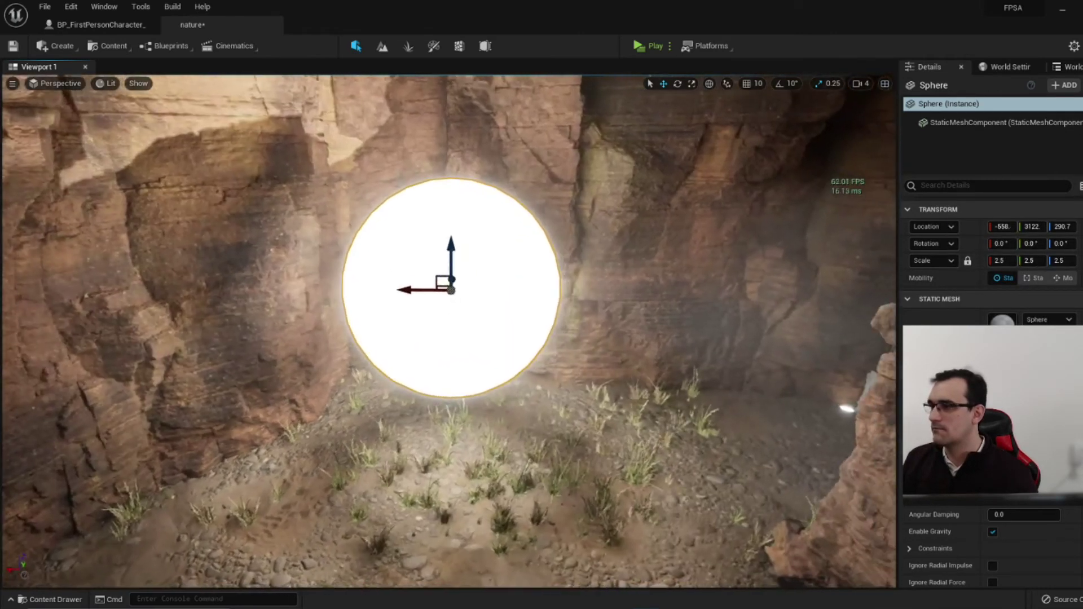
right_drag(623, 430, 623, 430)
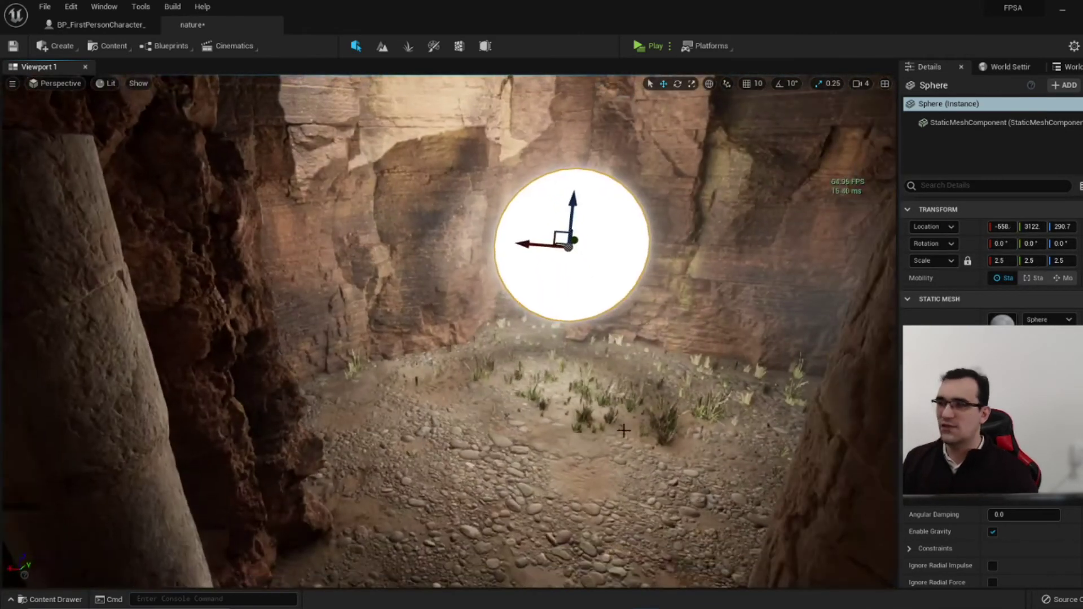
click(639, 46)
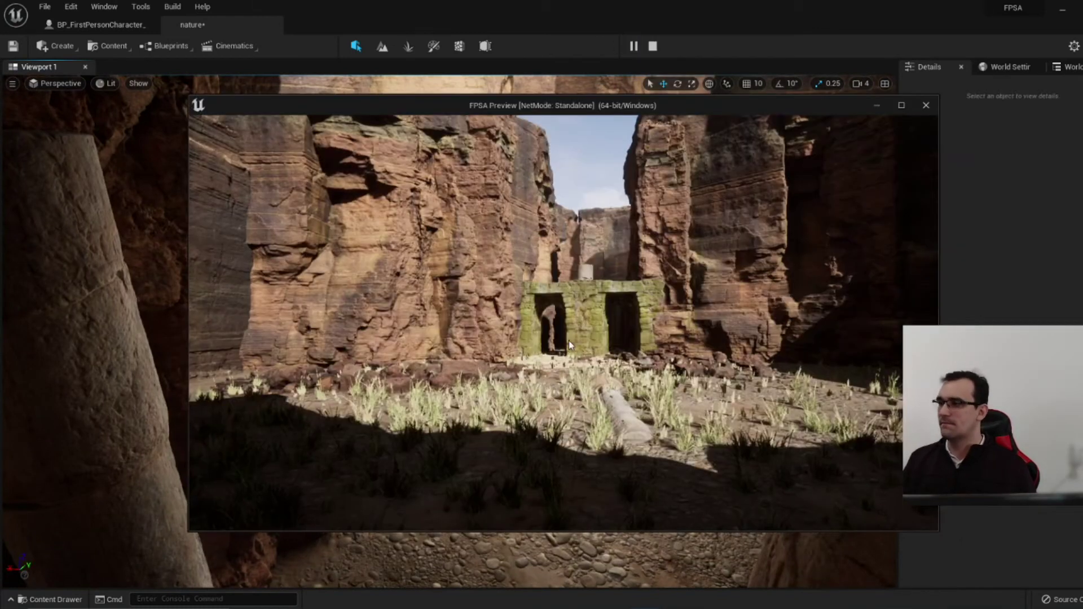
Walk through the ruin archway into the cave to view the glowing sphere, then press Esc.
key(w)
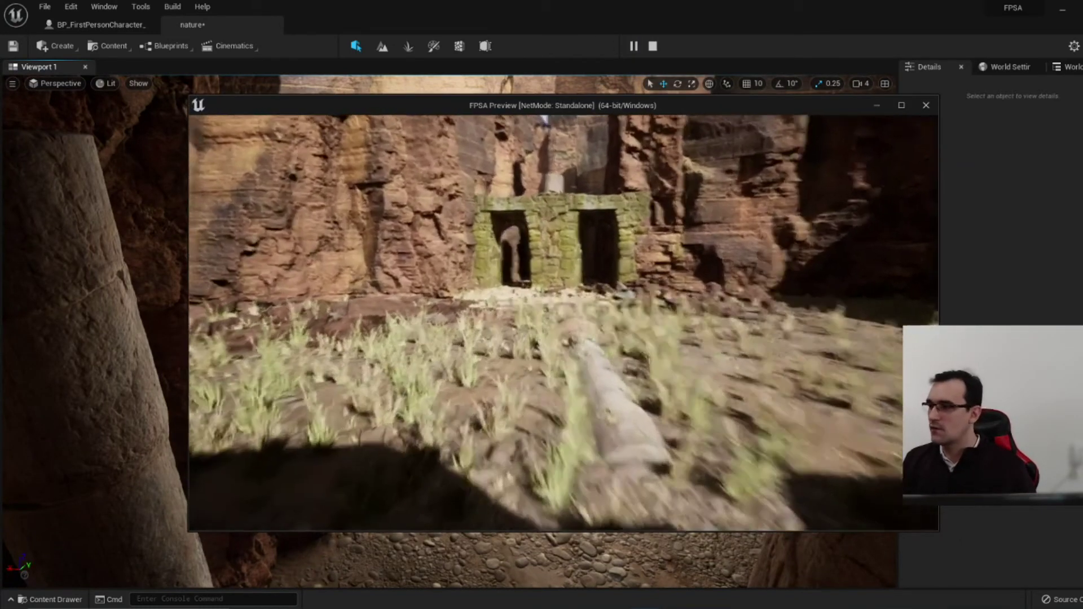
key(w)
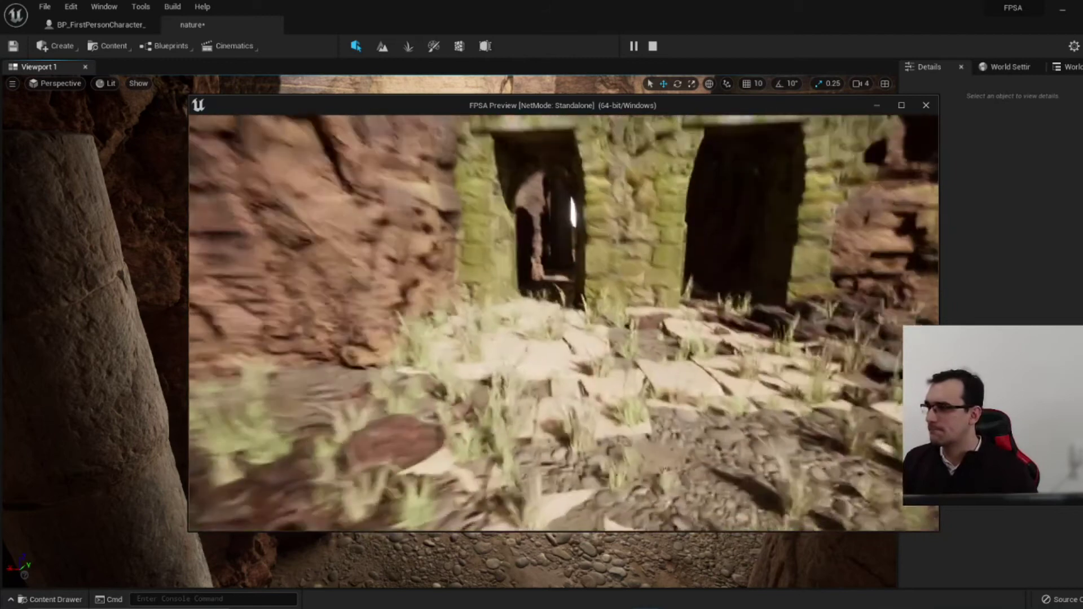
key(w)
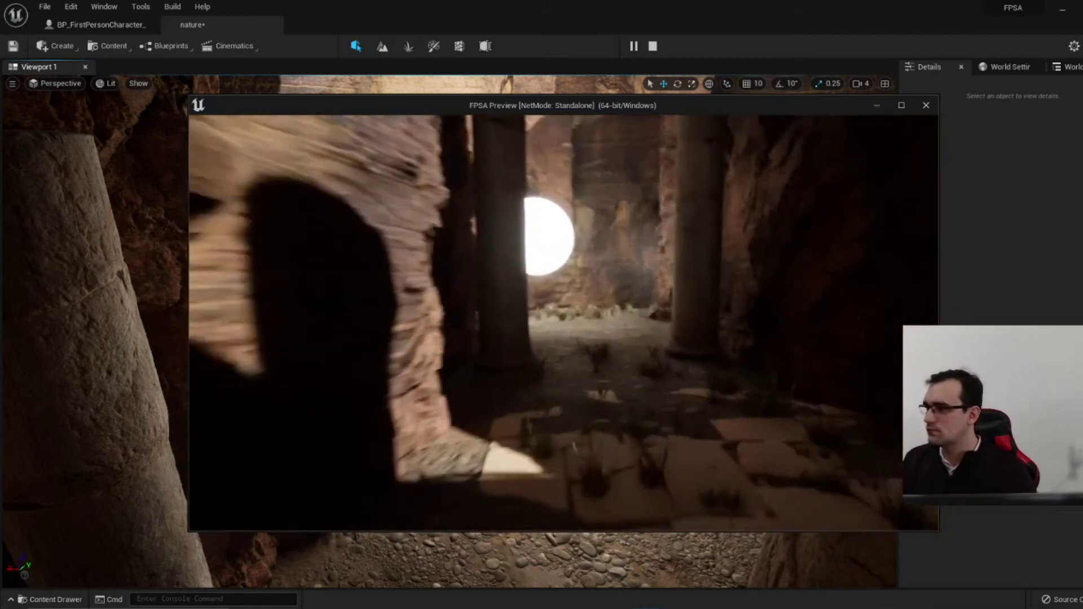
key(w)
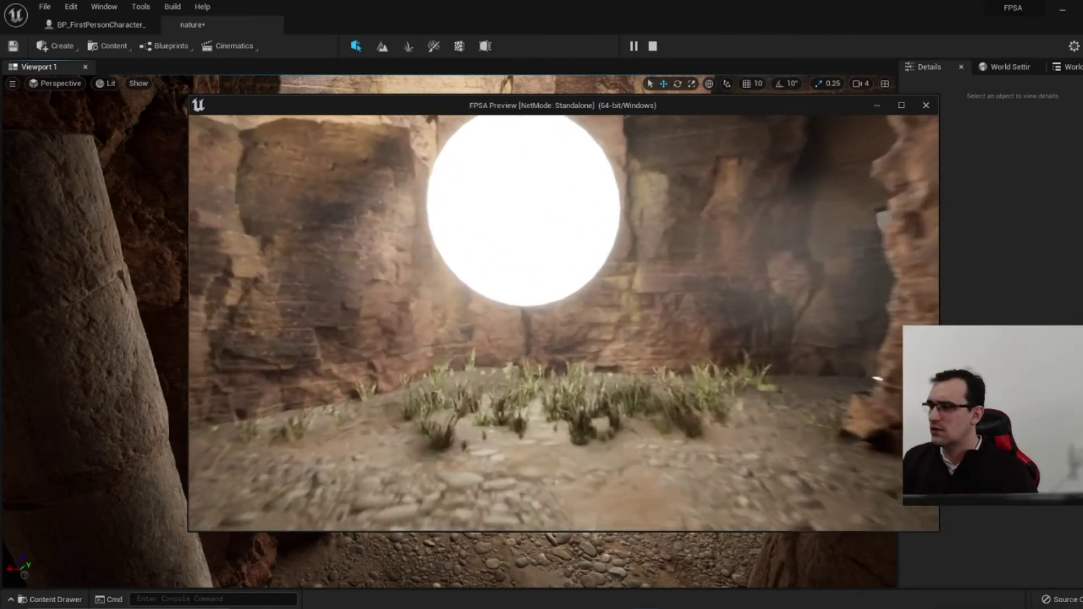
key(w)
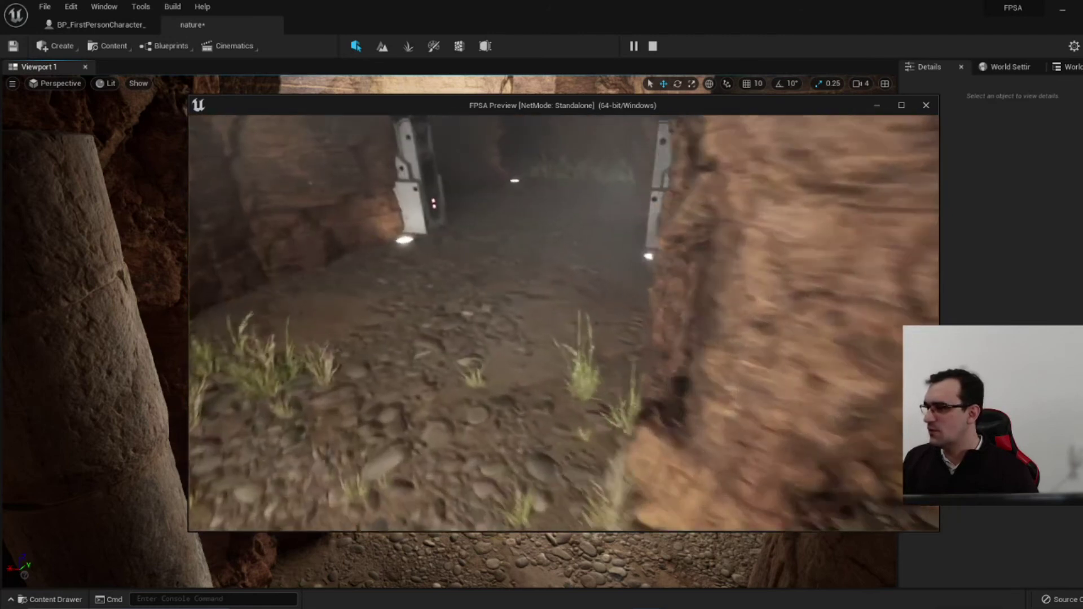
key(w)
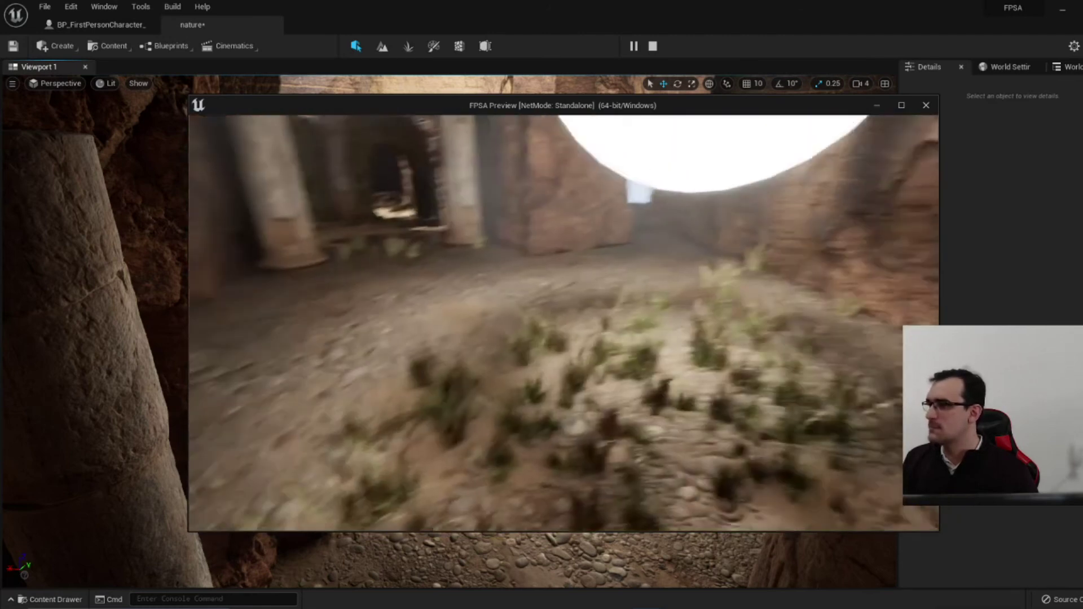
key(s)
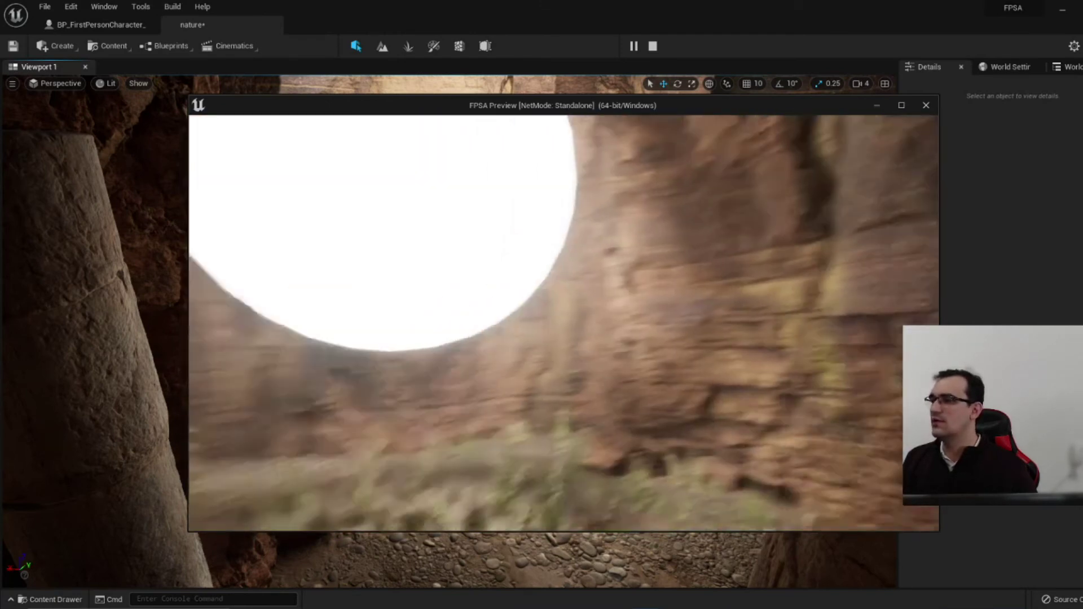
key(Escape)
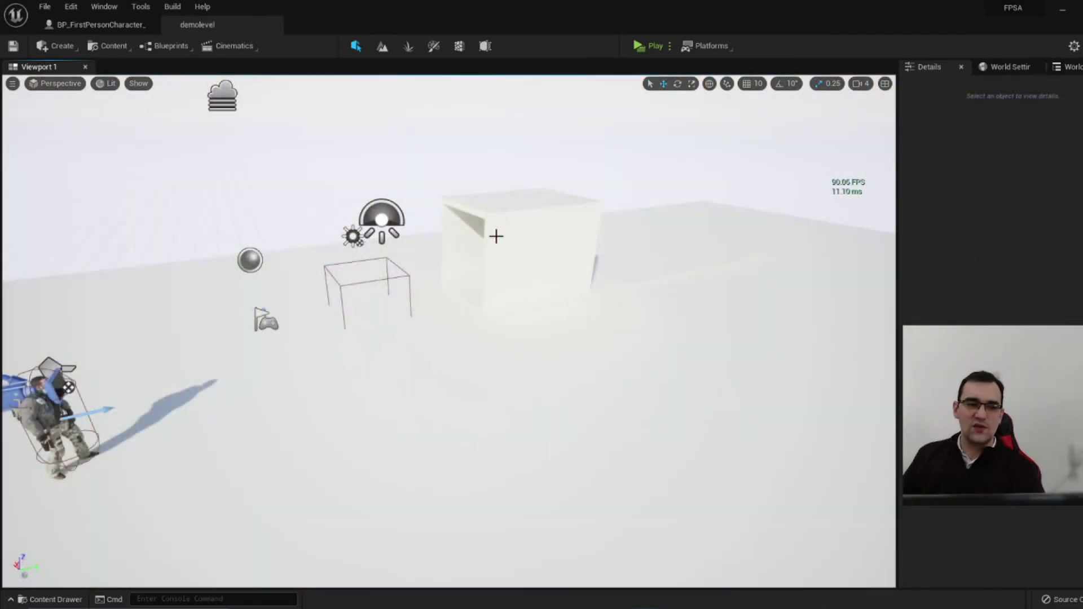
right_drag(719, 336, 756, 339)
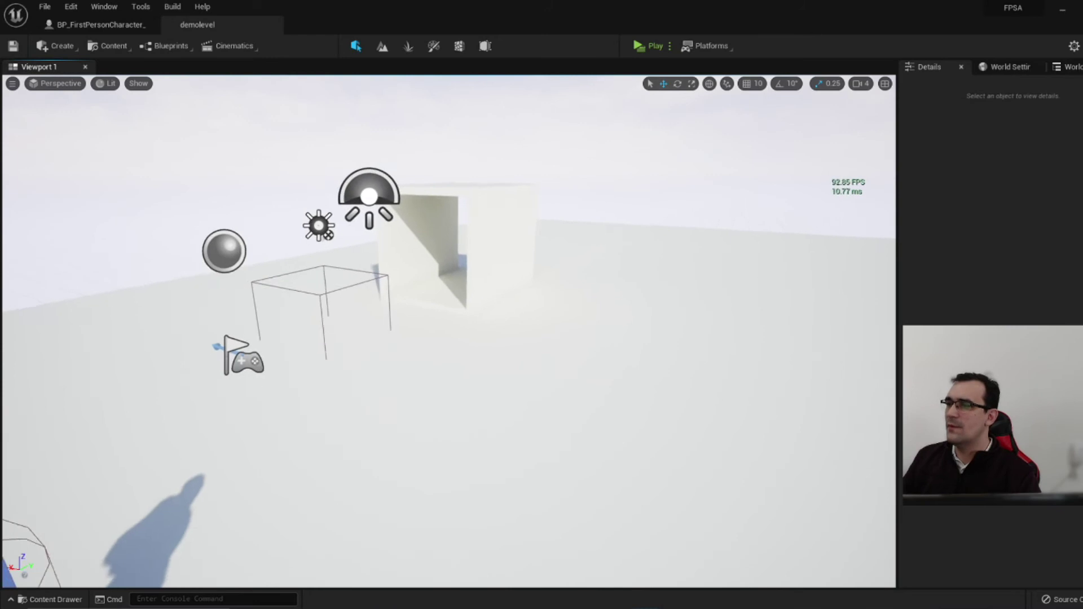
right_drag(514, 379, 514, 373)
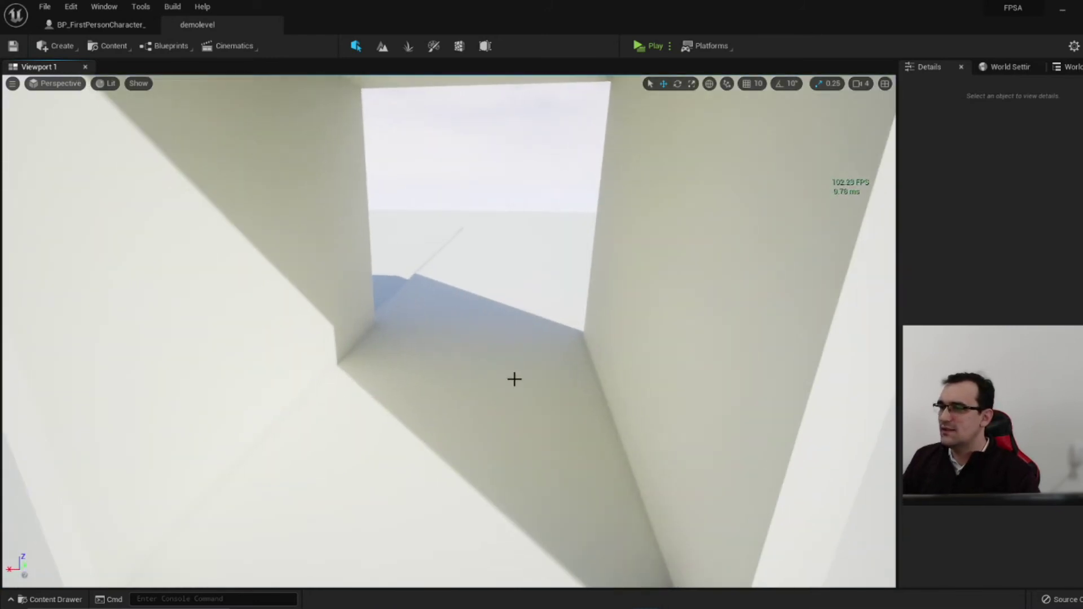
click(508, 346)
key(Escape)
right_drag(525, 452, 493, 442)
click(575, 315)
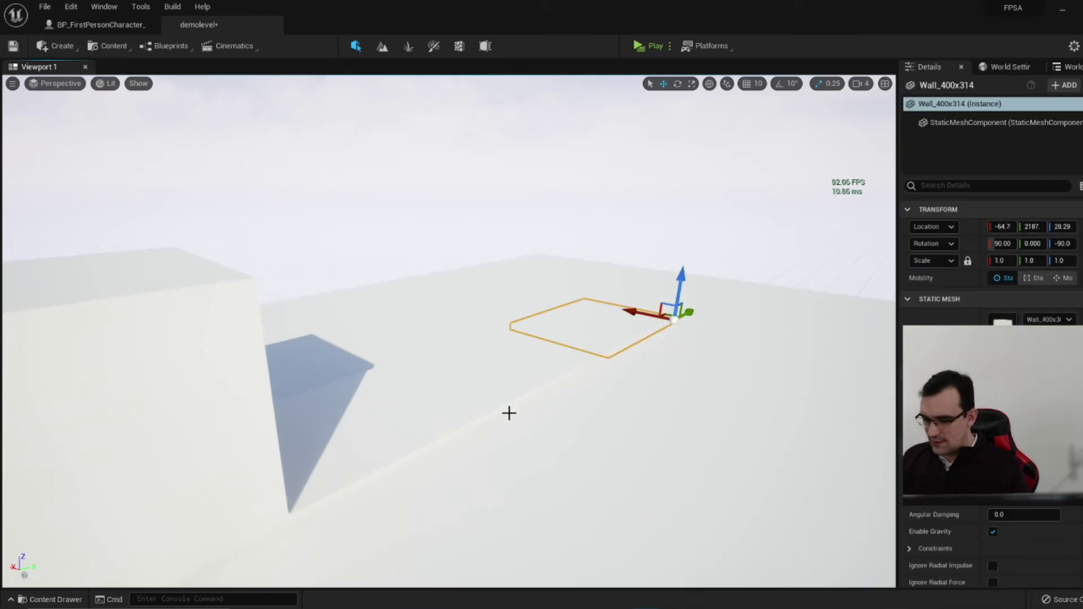
key(Delete)
right_drag(263, 413, 263, 413)
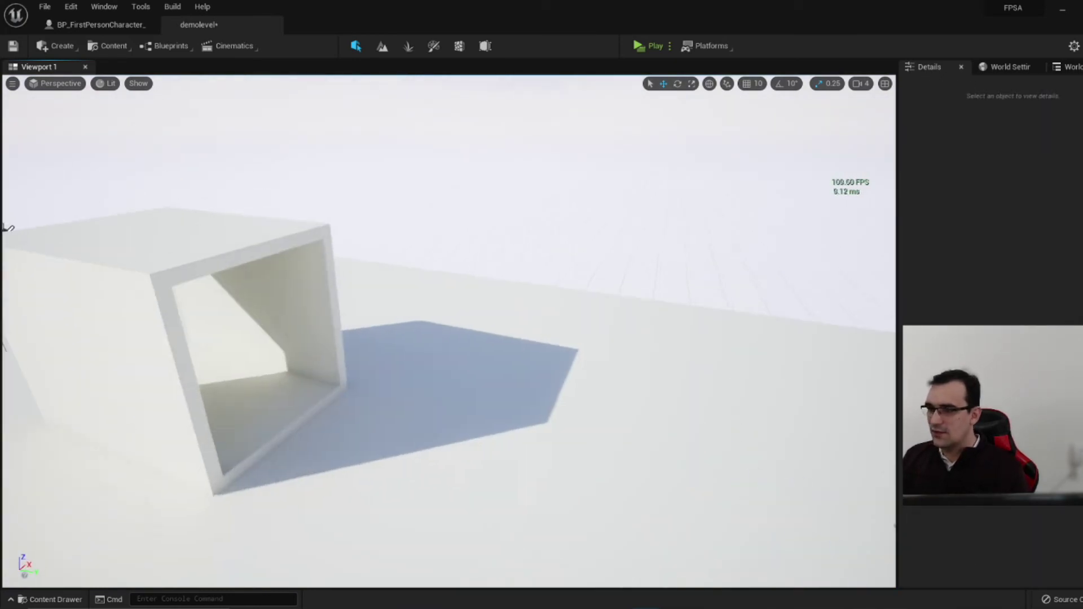
right_click(263, 413)
click(231, 387)
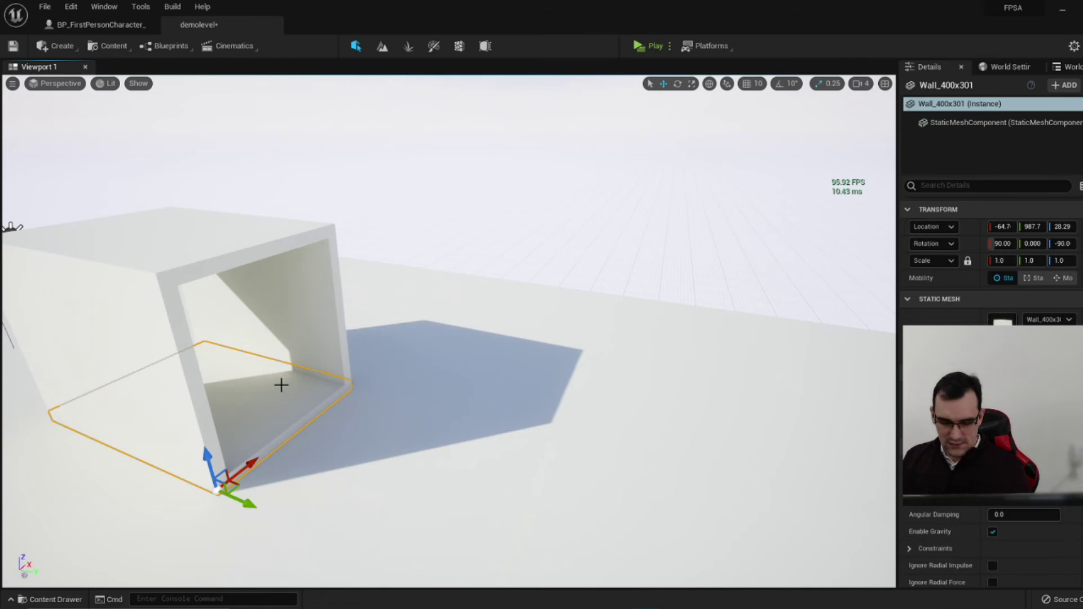
ctrl+click(300, 324)
Select the four box walls, set grid snapping to 50, and slide them along Y.
ctrl+click(126, 363)
ctrl+click(143, 239)
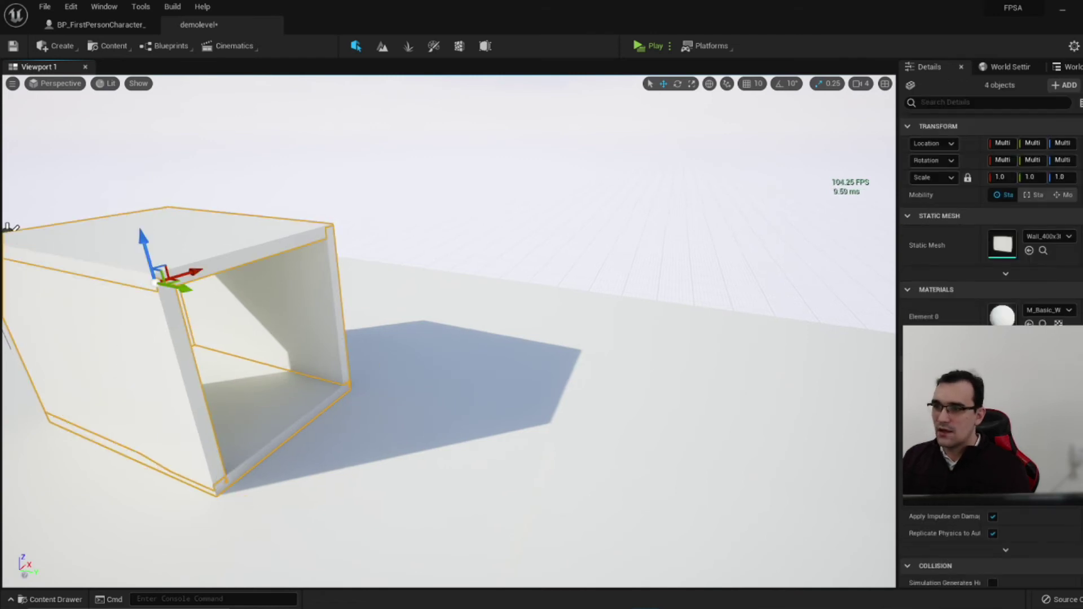
right_drag(362, 400, 362, 401)
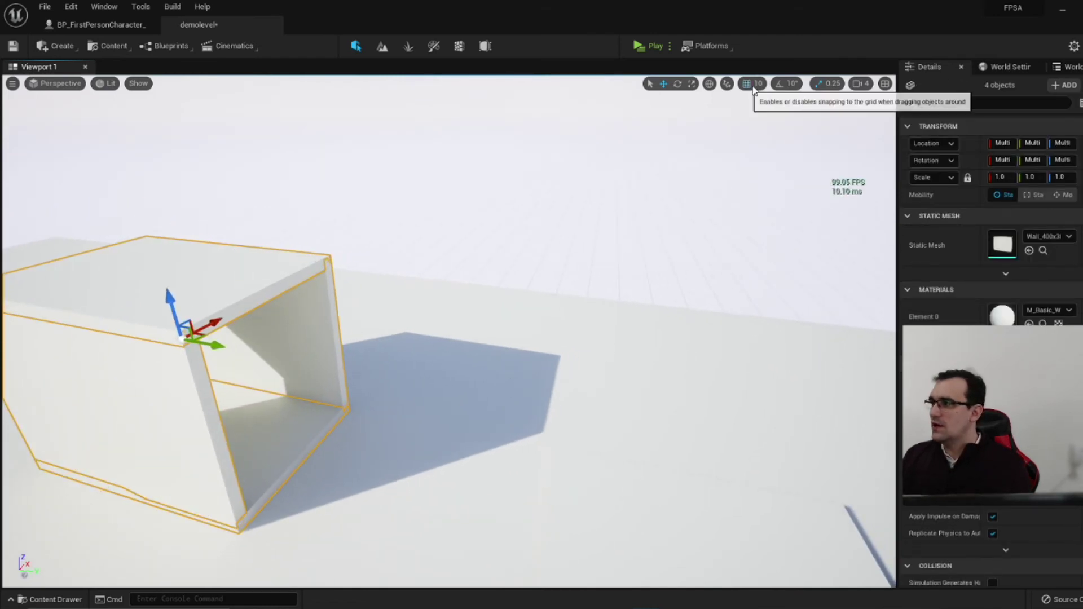
click(758, 83)
click(770, 151)
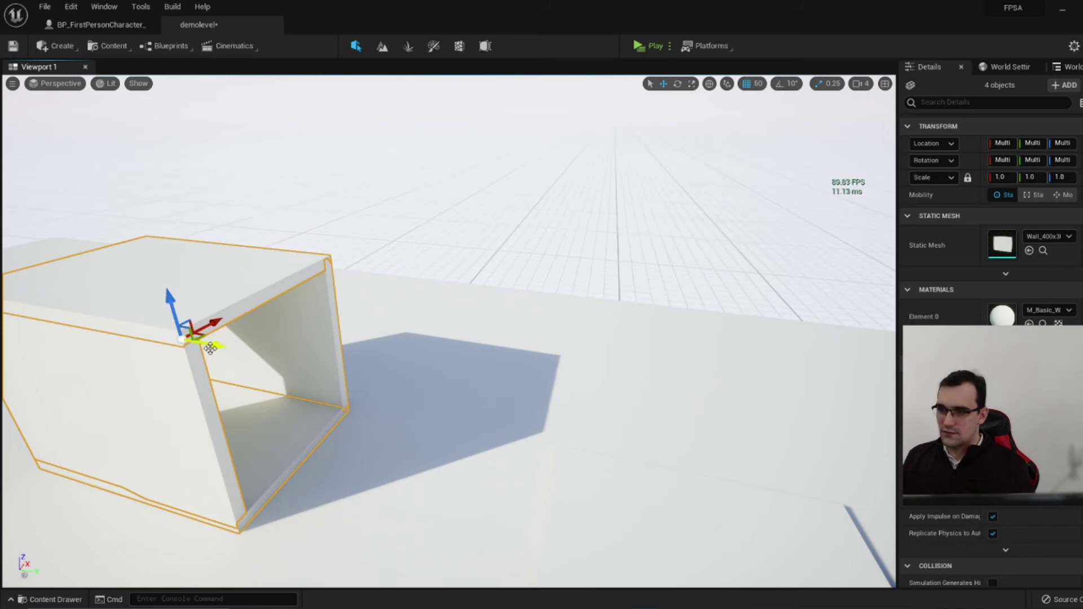
drag(212, 347, 602, 469)
mouse_move(582, 453)
right_down()
mouse_move(883, 374)
mouse_move(774, 454)
right_up()
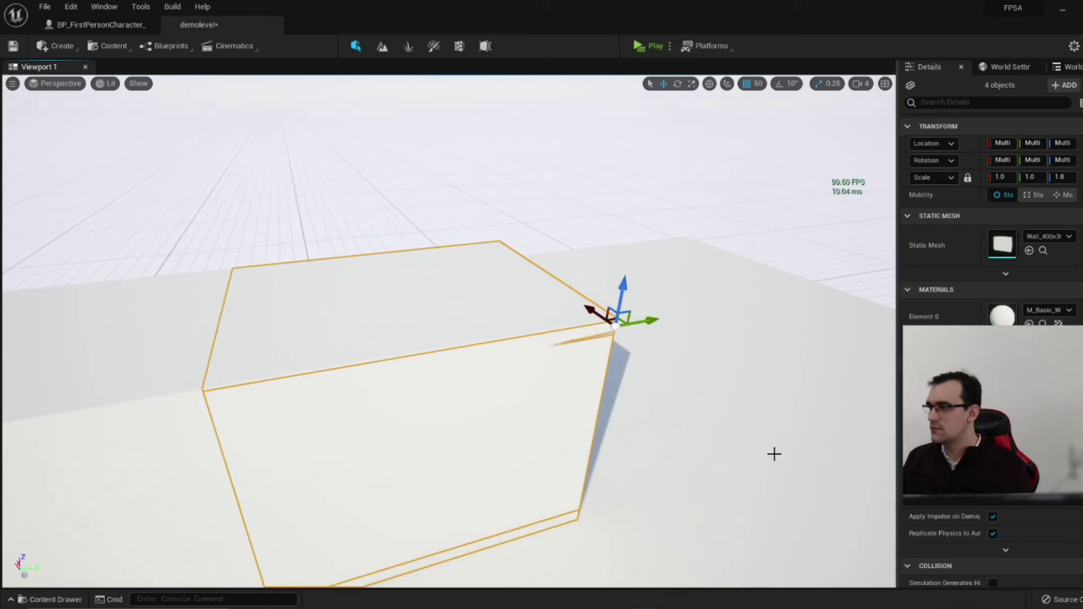
drag(640, 330, 501, 465)
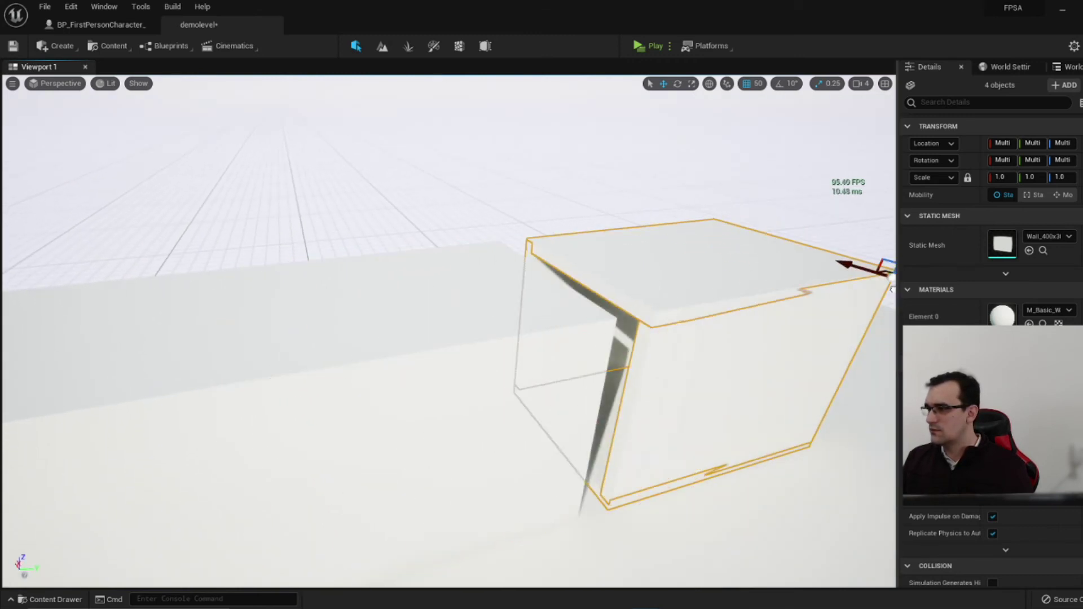
Delete one wall to open the box.
click(477, 476)
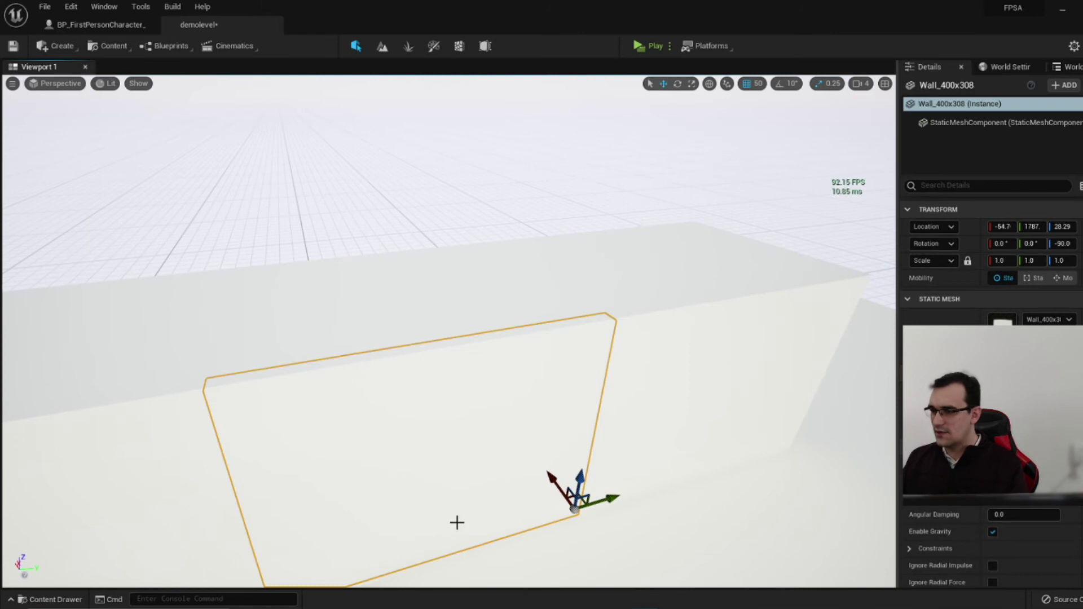
key(Delete)
right_drag(457, 522, 438, 457)
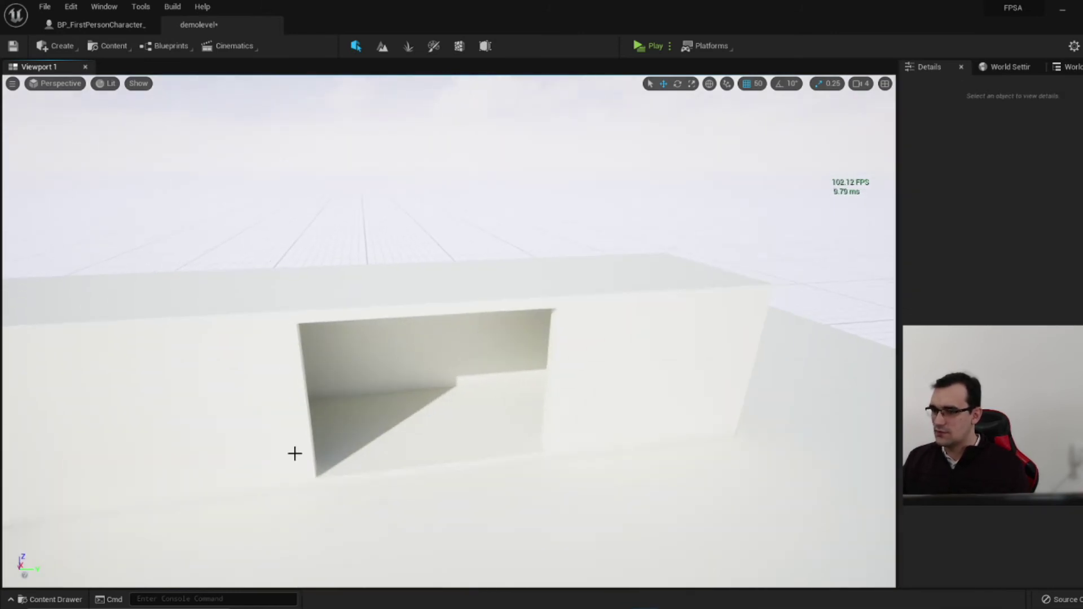
Rotate the left wall around to -180 degrees.
click(294, 453)
right_drag(375, 491, 424, 493)
key(e)
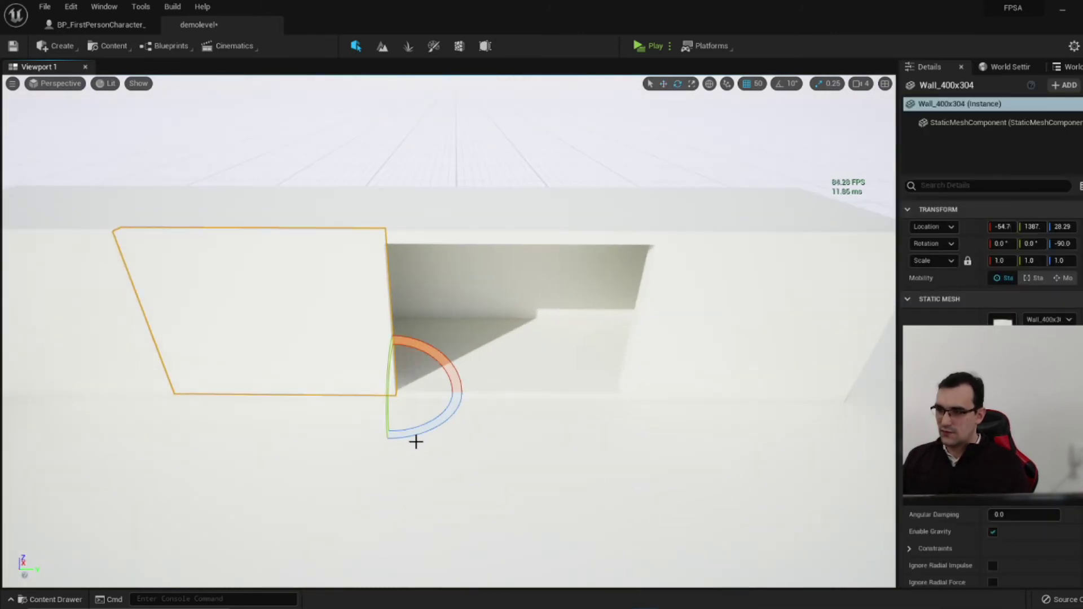
drag(408, 432, 436, 435)
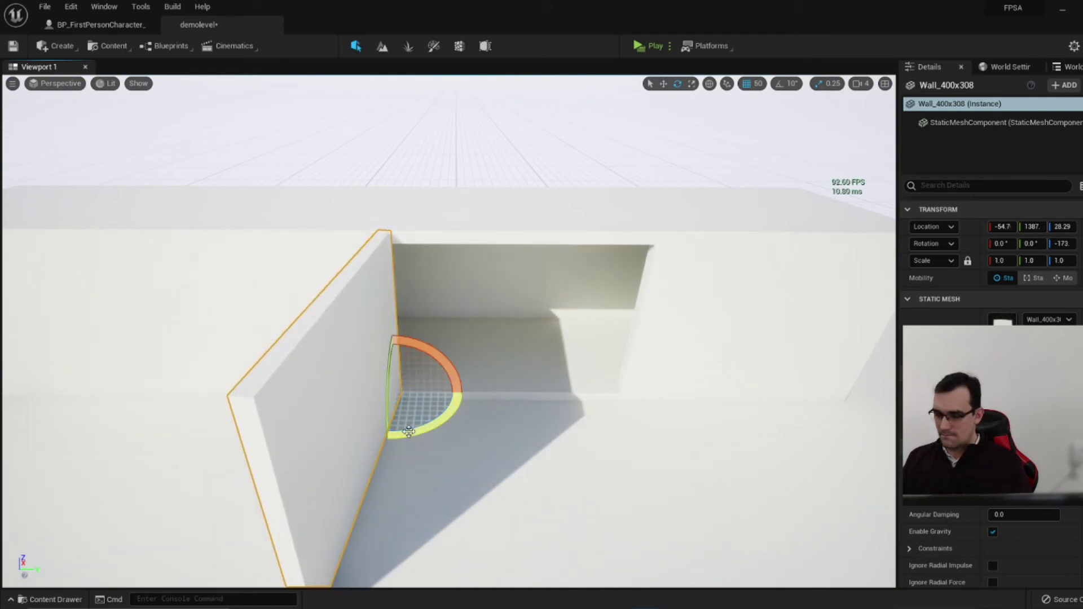
key(Delete)
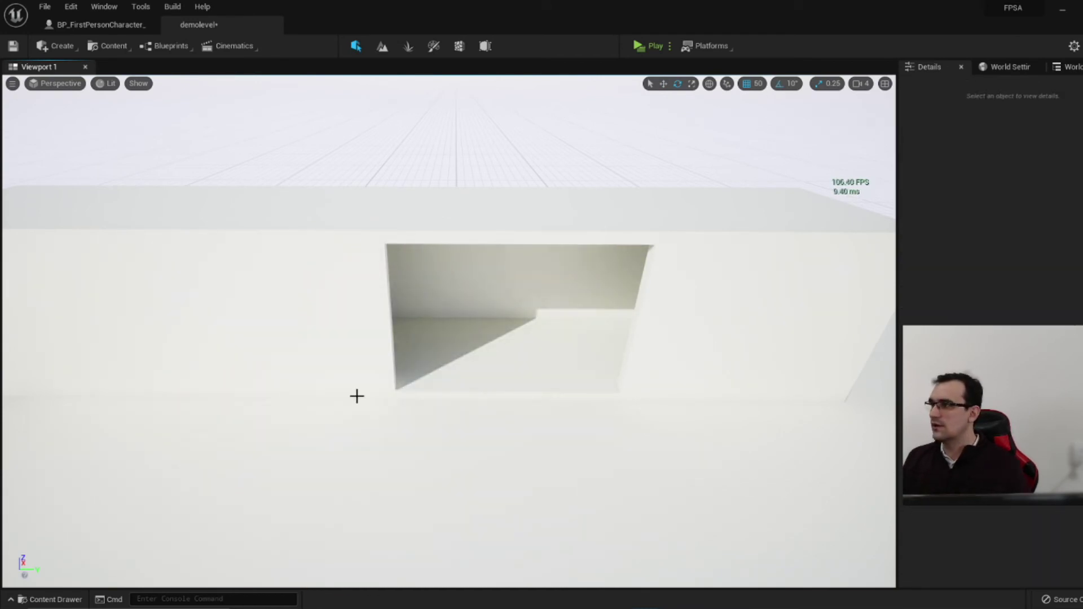
key(ctrl+z)
drag(409, 431, 440, 433)
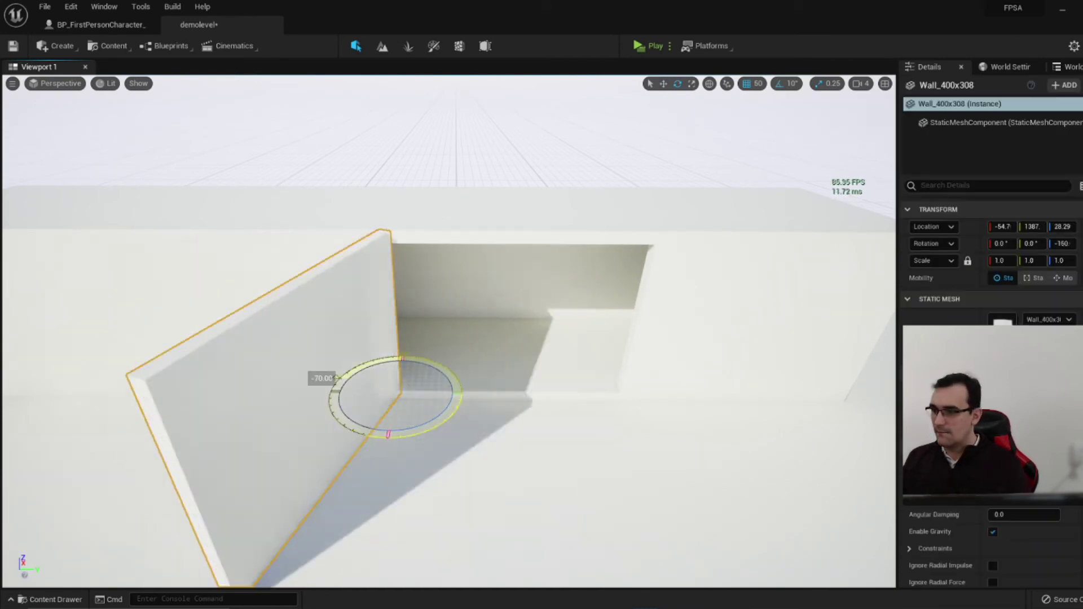
Alt-drag a copy of the wall upward to form a roof slab.
key(r)
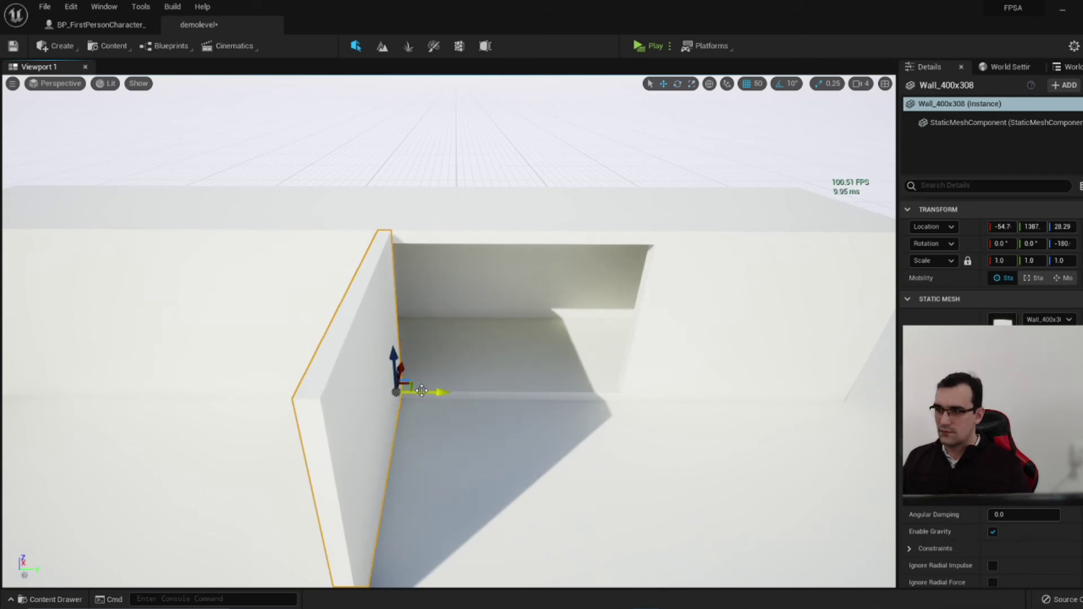
key(e)
drag(430, 350, 420, 347)
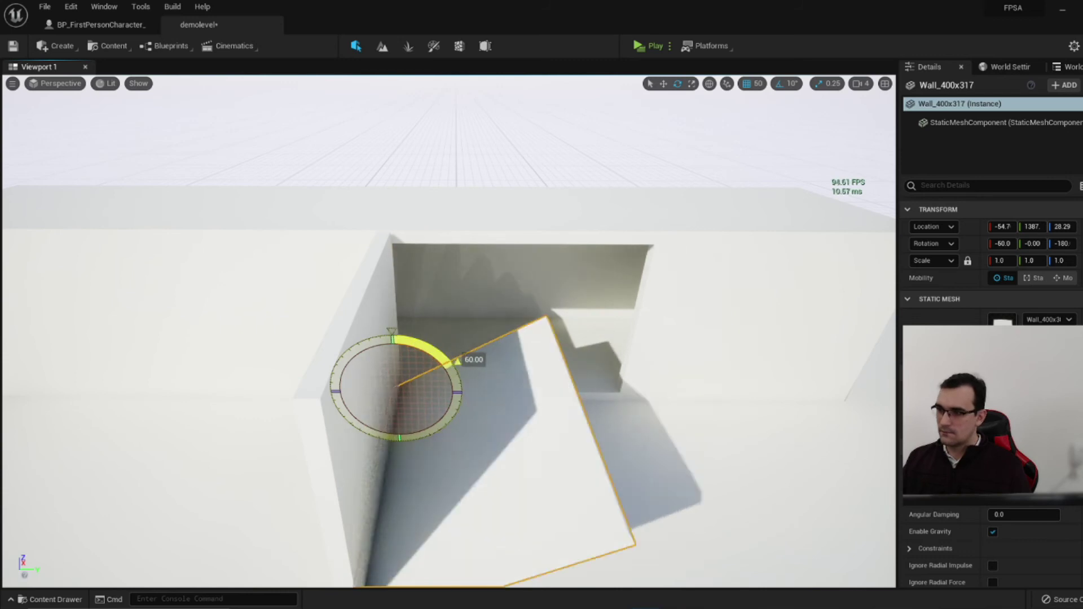
key(ctrl+z)
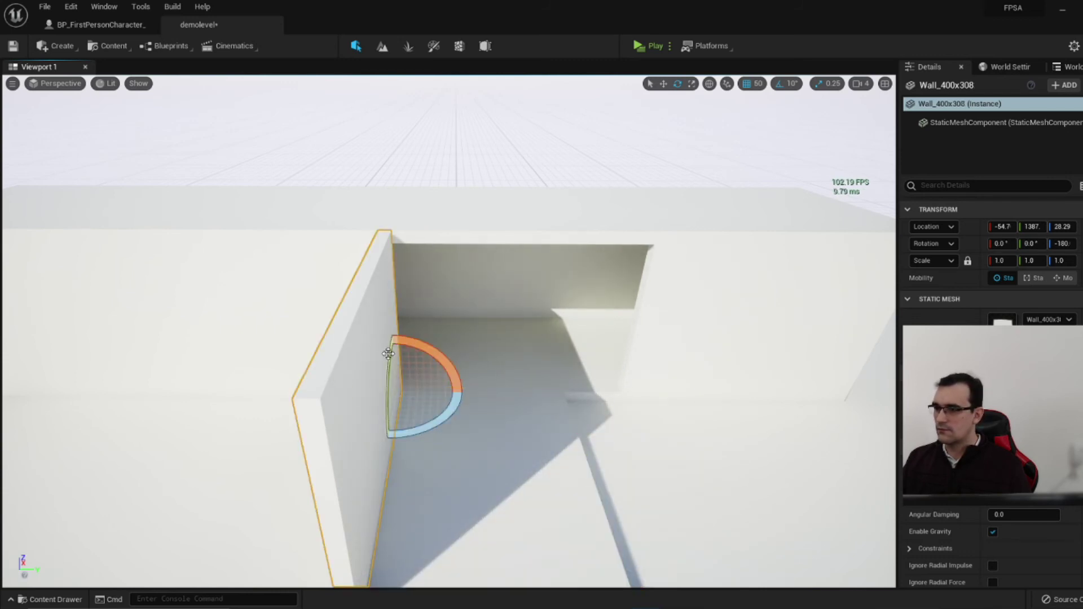
key(w)
alt+drag(429, 394, 601, 407)
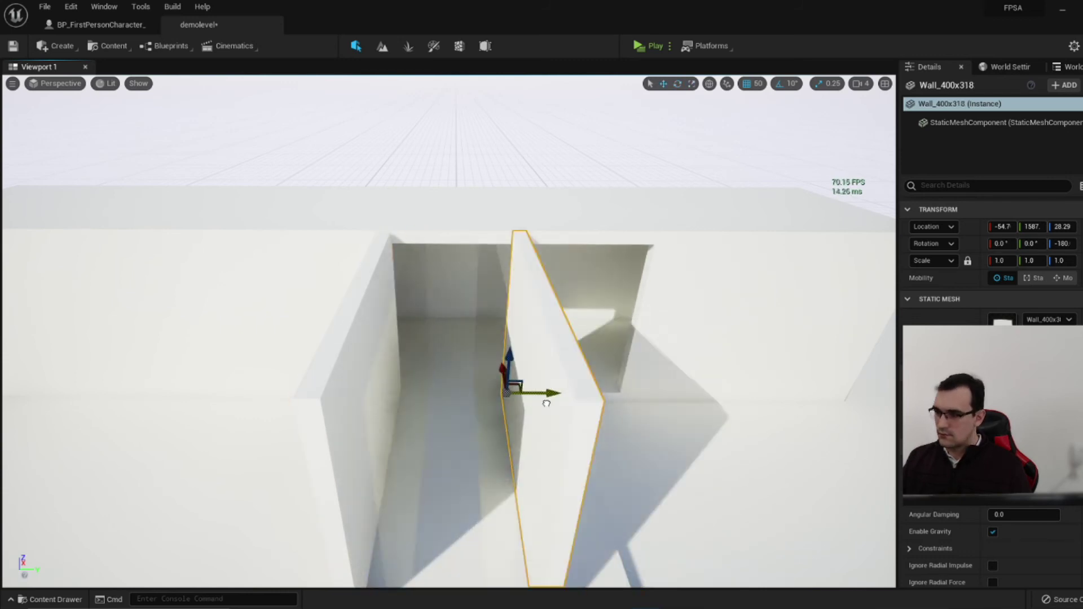
key(ctrl+z)
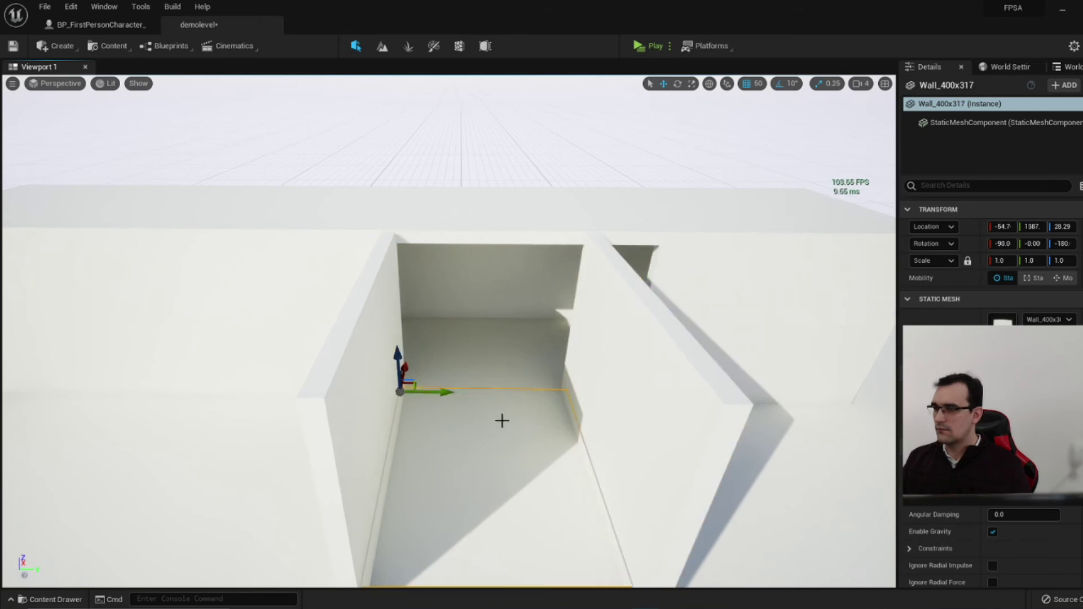
alt+drag(396, 347, 411, 204)
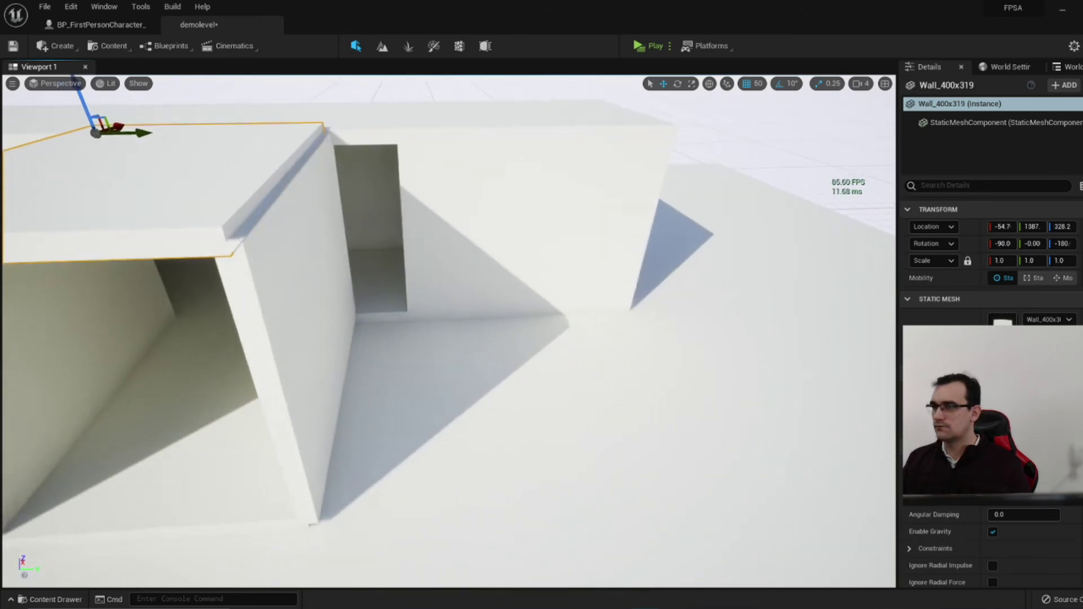
Move the far end wall 100 units back along Y, rotate it to 0, and shift it one grid step.
click(490, 249)
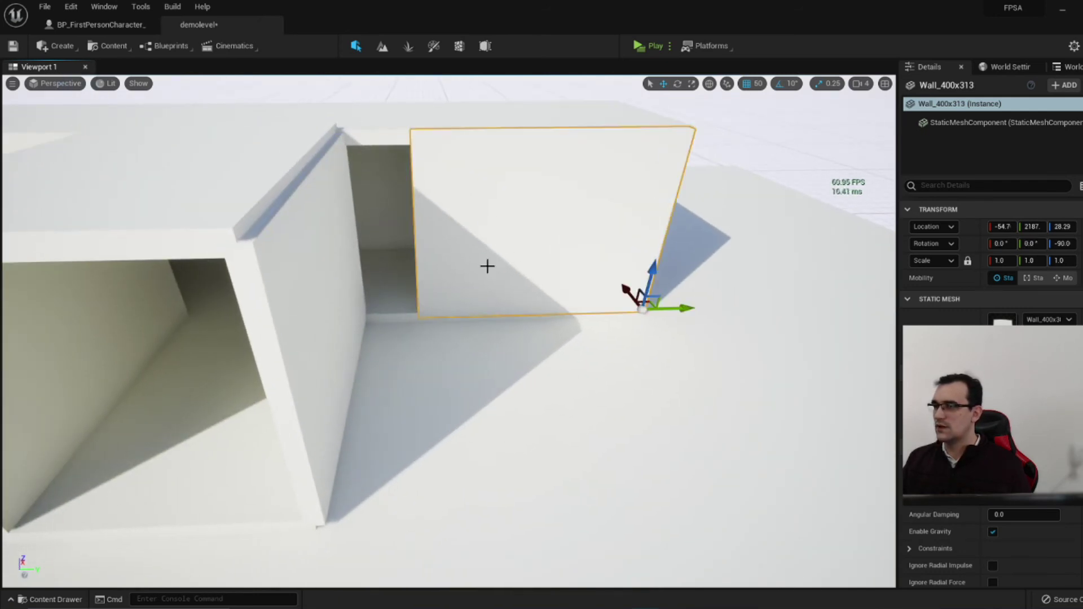
drag(653, 310, 593, 308)
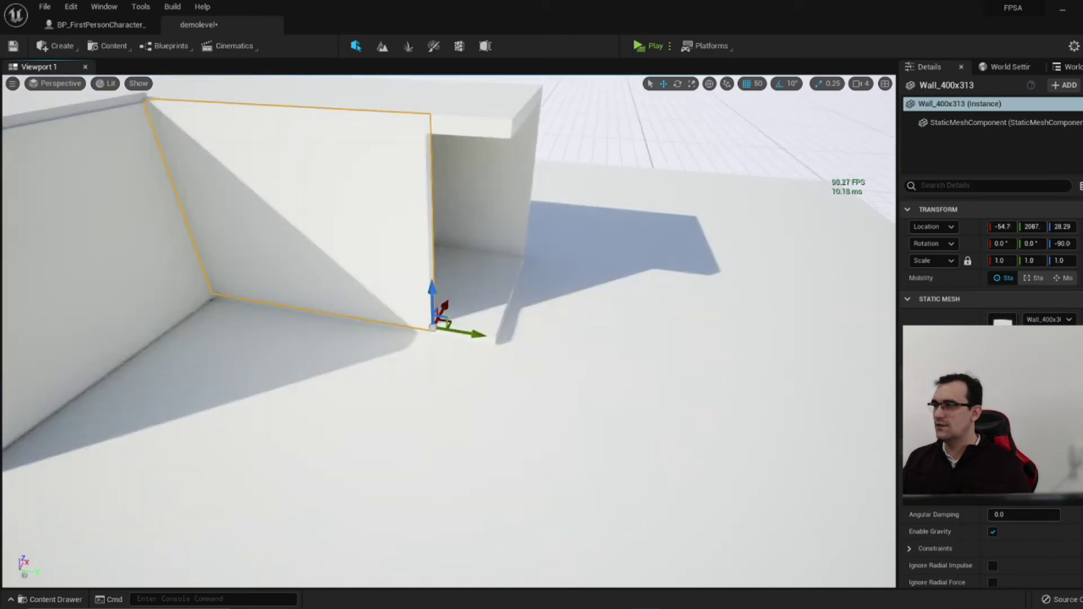
key(e)
drag(429, 373, 455, 367)
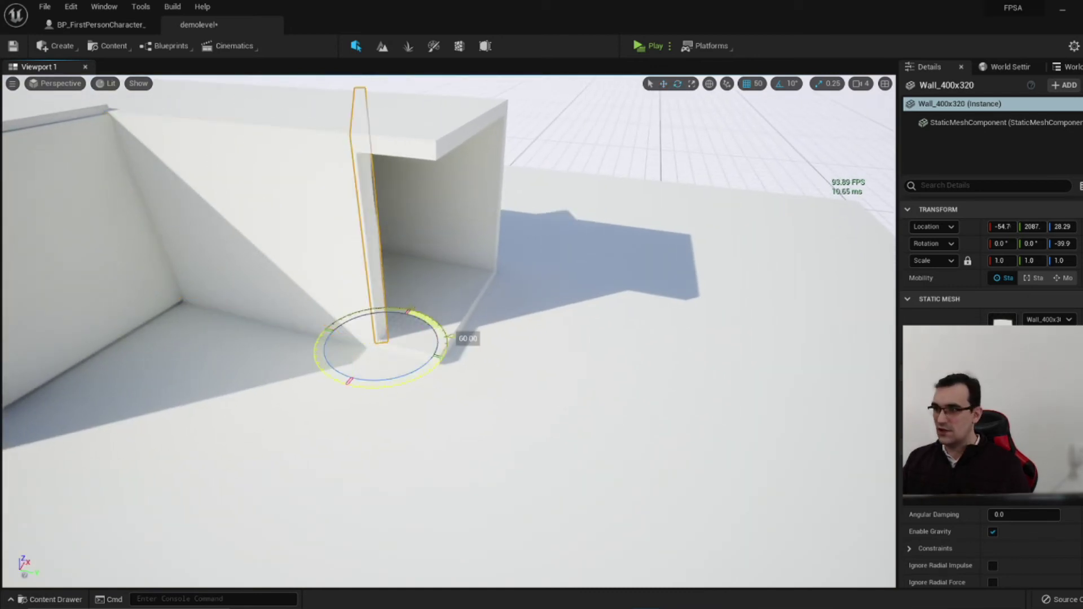
key(w)
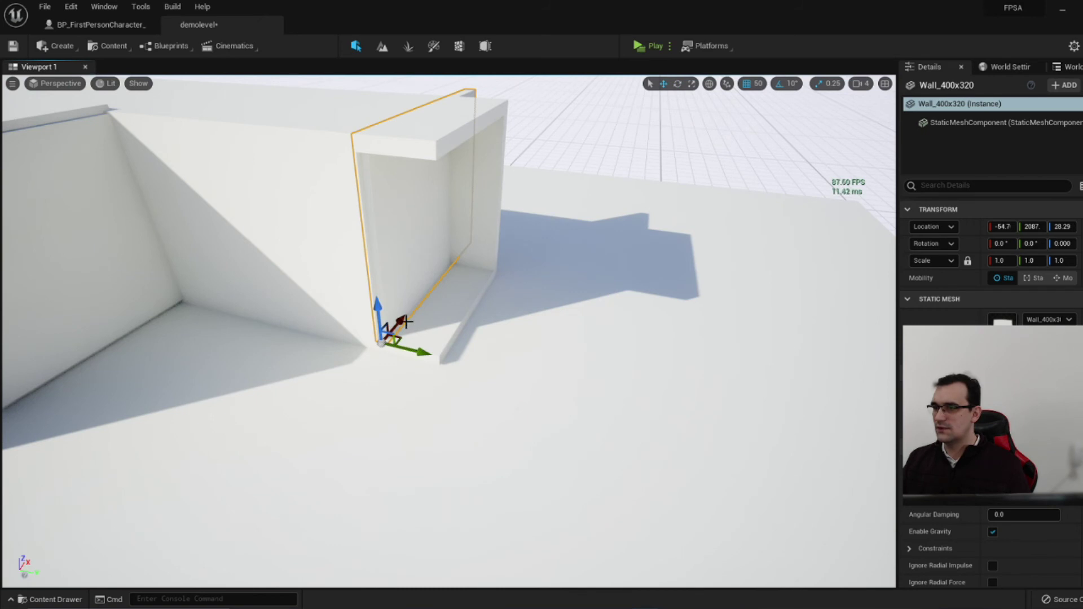
drag(395, 323, 261, 450)
right_drag(261, 449, 230, 440)
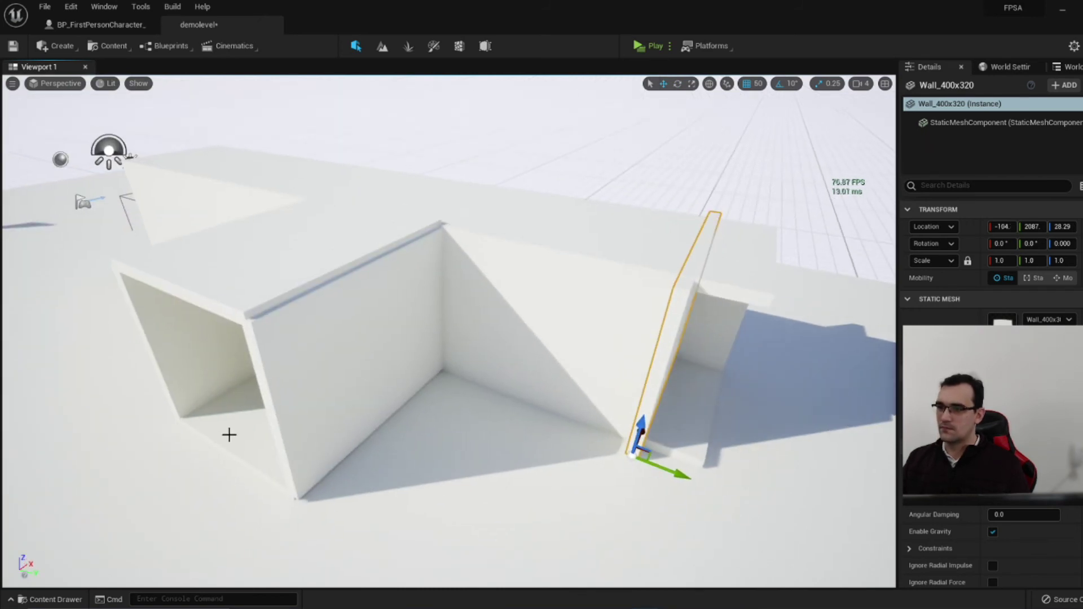
Move the roof slab, front and left walls together 800 units along X.
click(234, 289)
ctrl+click(334, 370)
ctrl+click(182, 373)
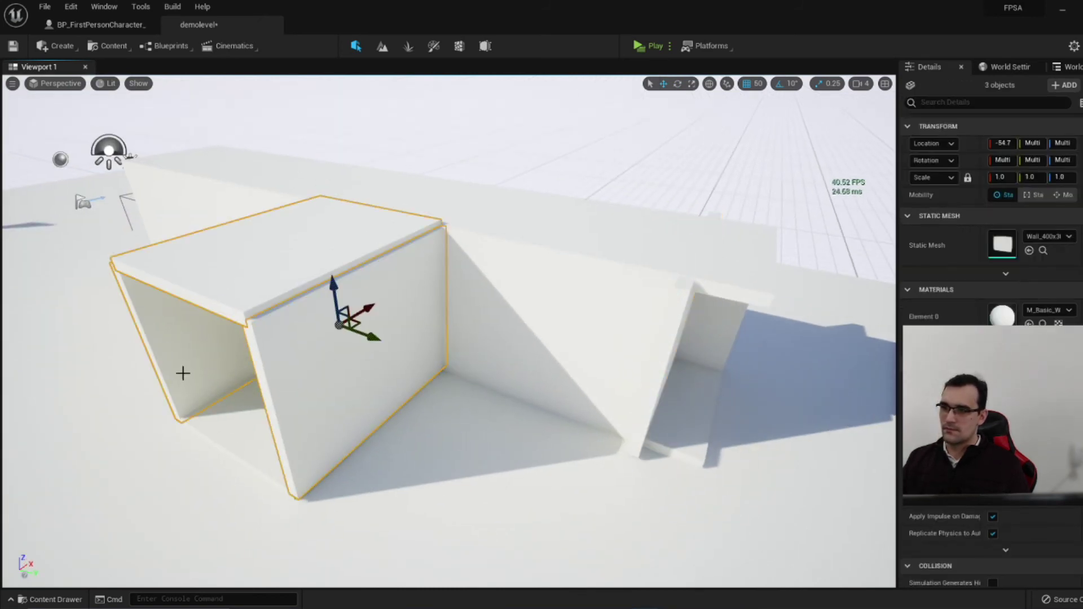
middle_drag(323, 451, 452, 412)
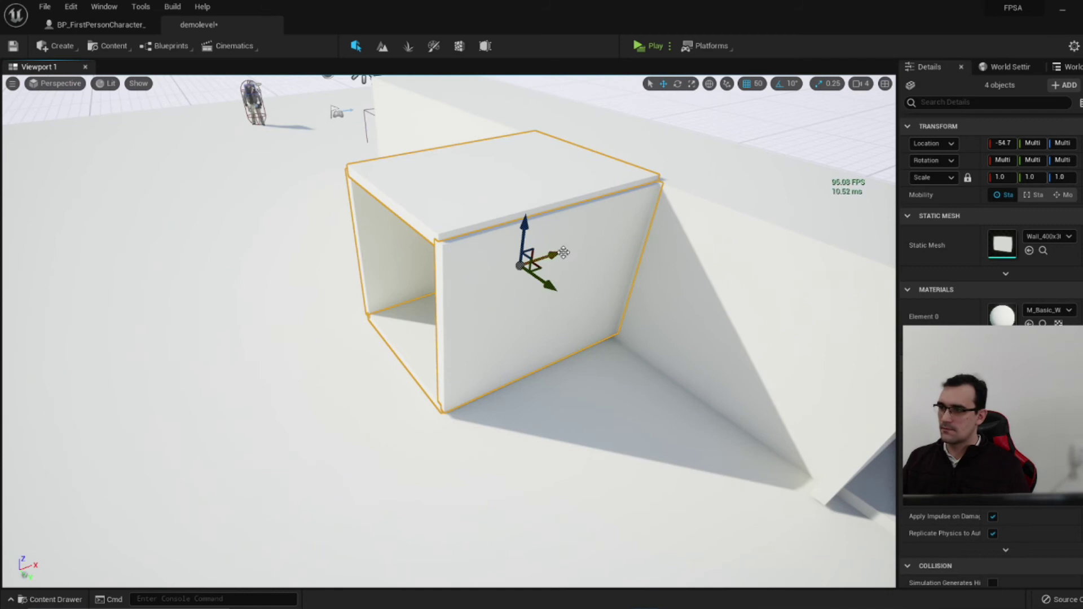
shift+drag(563, 252, 622, 218)
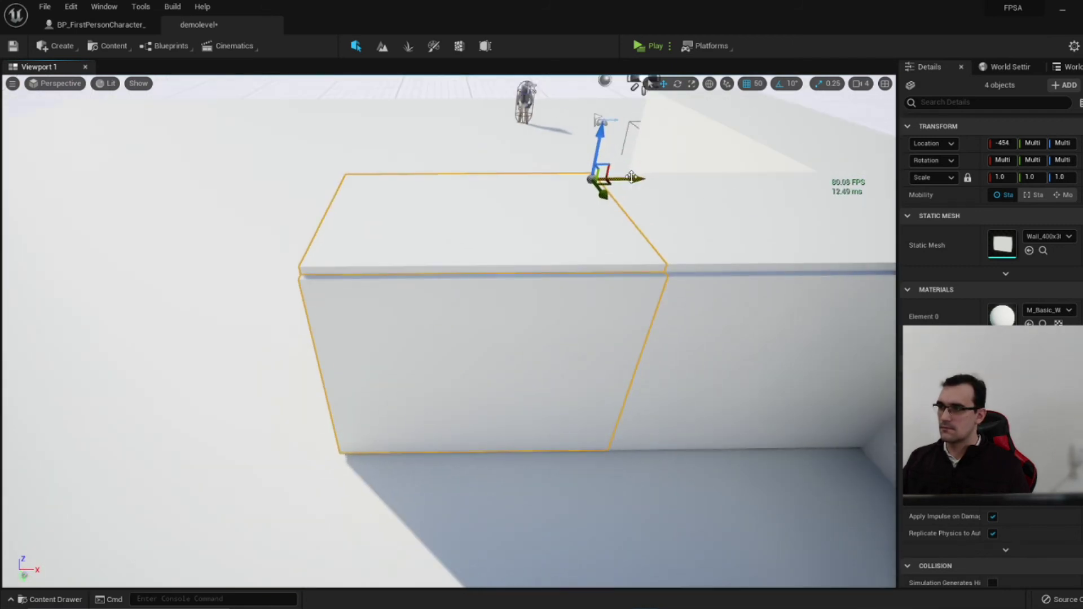
shift+drag(630, 177, 363, 198)
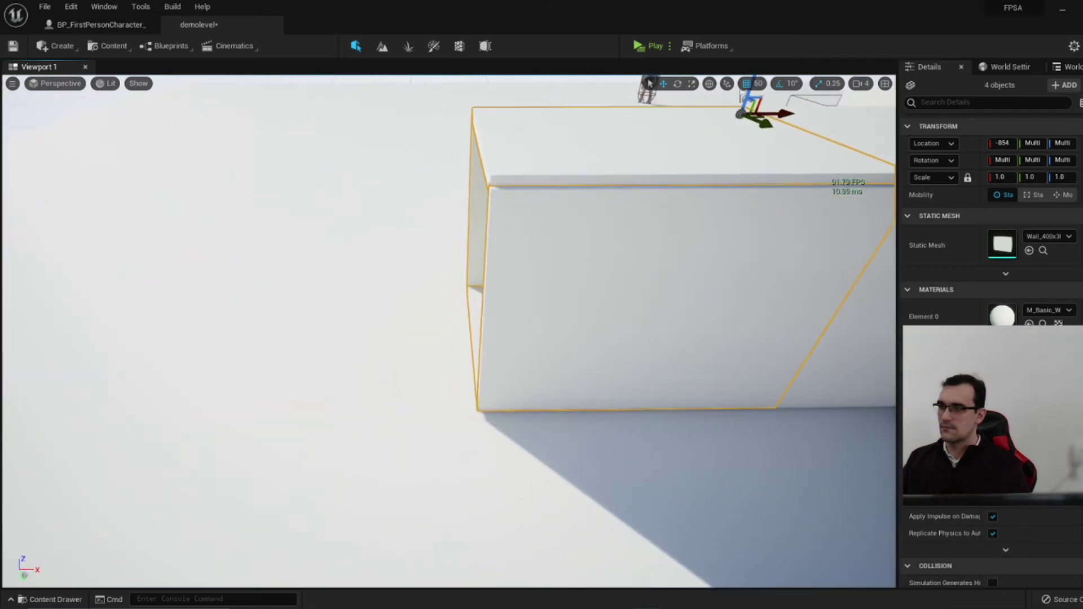
right_drag(466, 398, 467, 399)
Copy the corner wall 400 units along X and rotate it to close the corridor end.
click(452, 313)
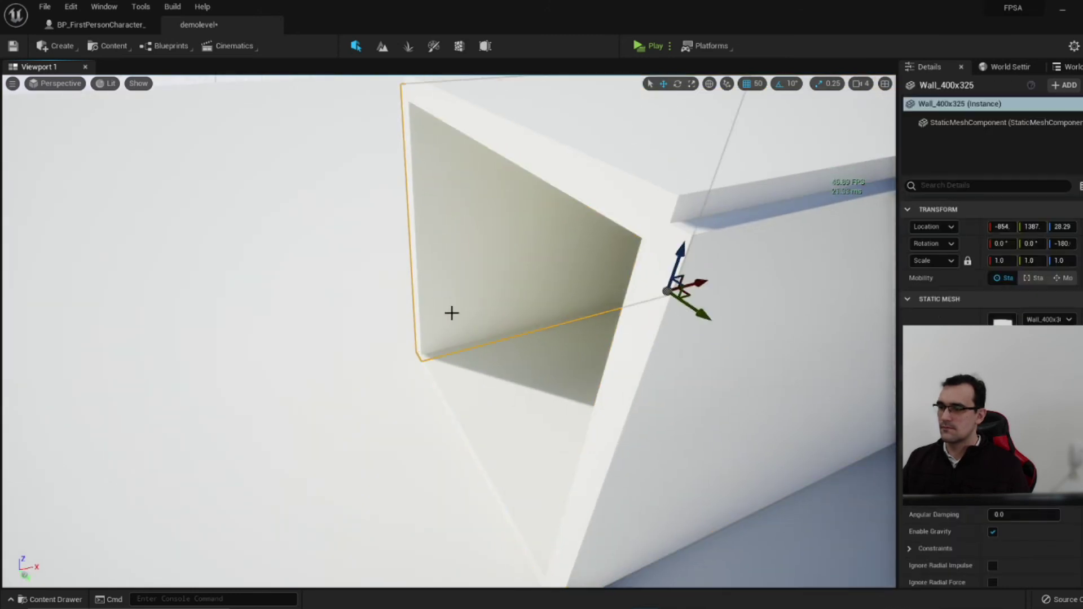
right_drag(596, 288, 596, 288)
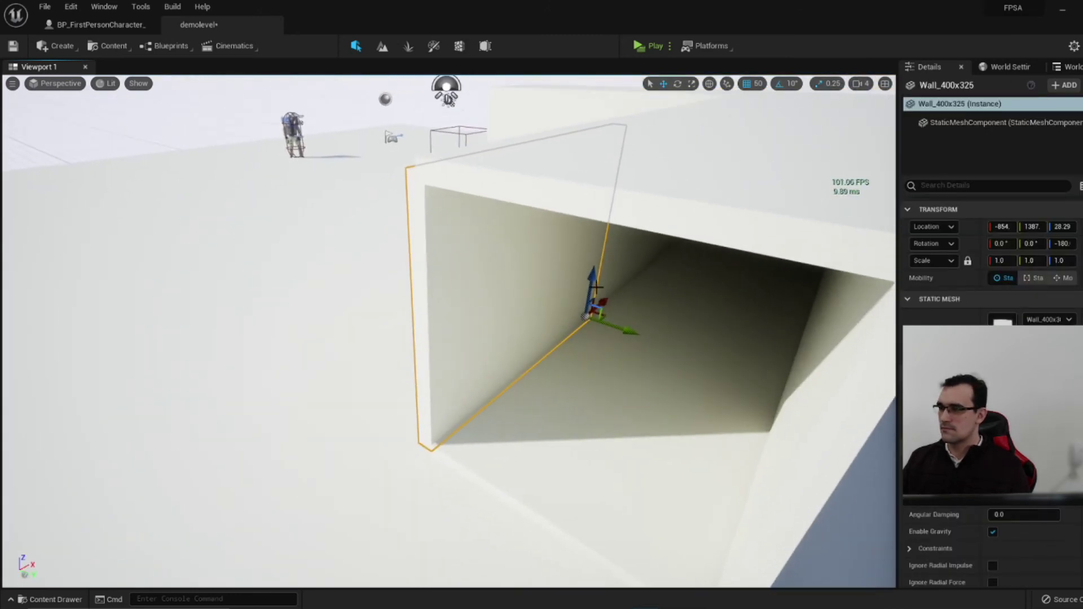
alt+shift+drag(599, 303, 472, 394)
key(e)
mouse_move(429, 491)
mouse_down()
mouse_move(469, 413)
mouse_move(434, 432)
mouse_move(441, 500)
mouse_up()
key(w)
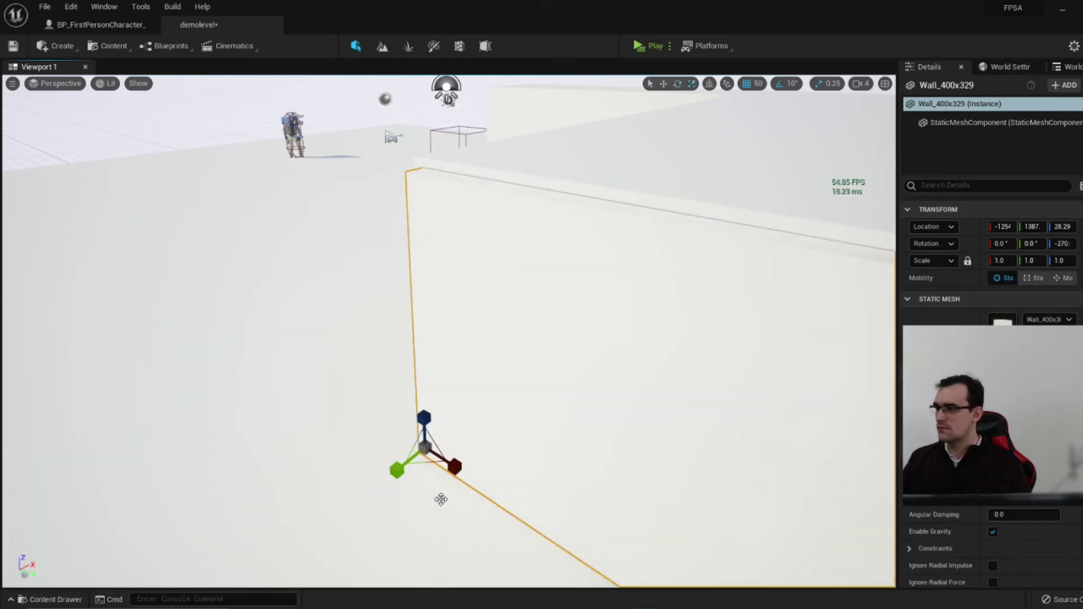
drag(452, 427, 500, 447)
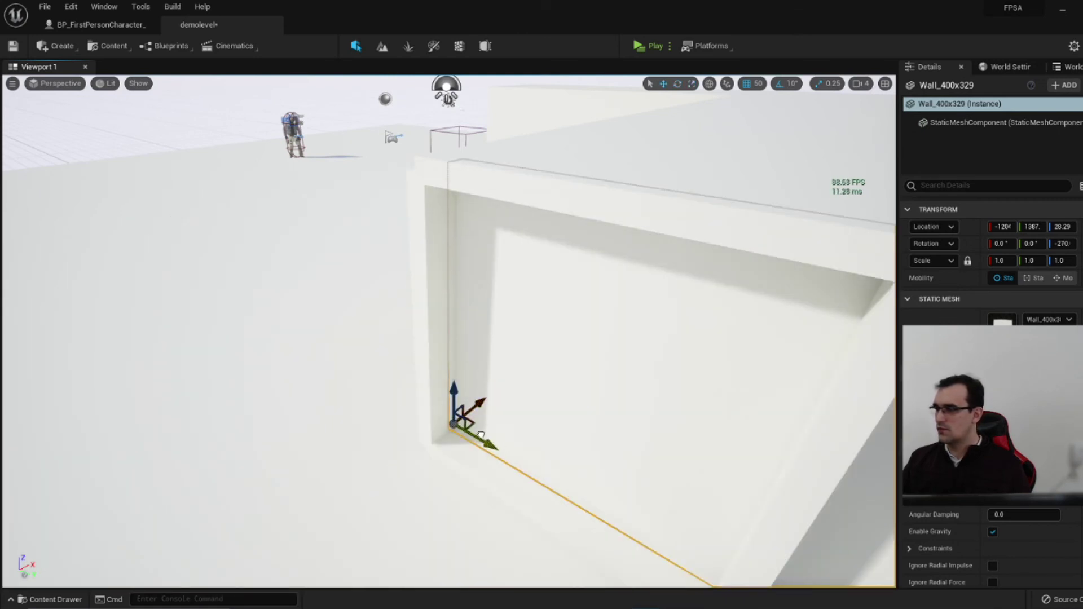
right_drag(472, 428, 471, 429)
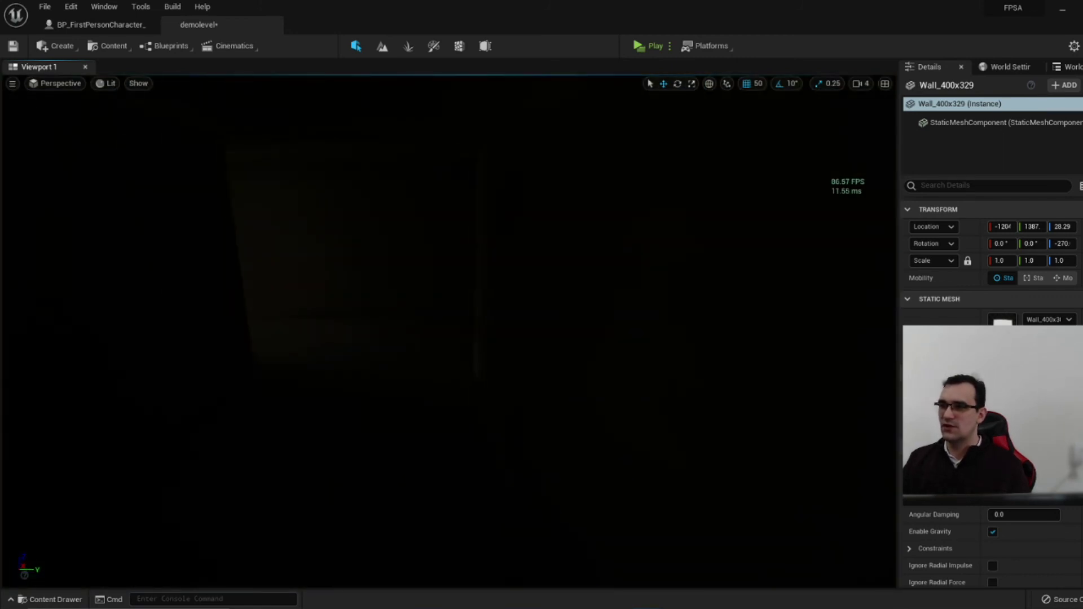
Place a rect light in the centre of the corridor.
right_drag(472, 429, 472, 429)
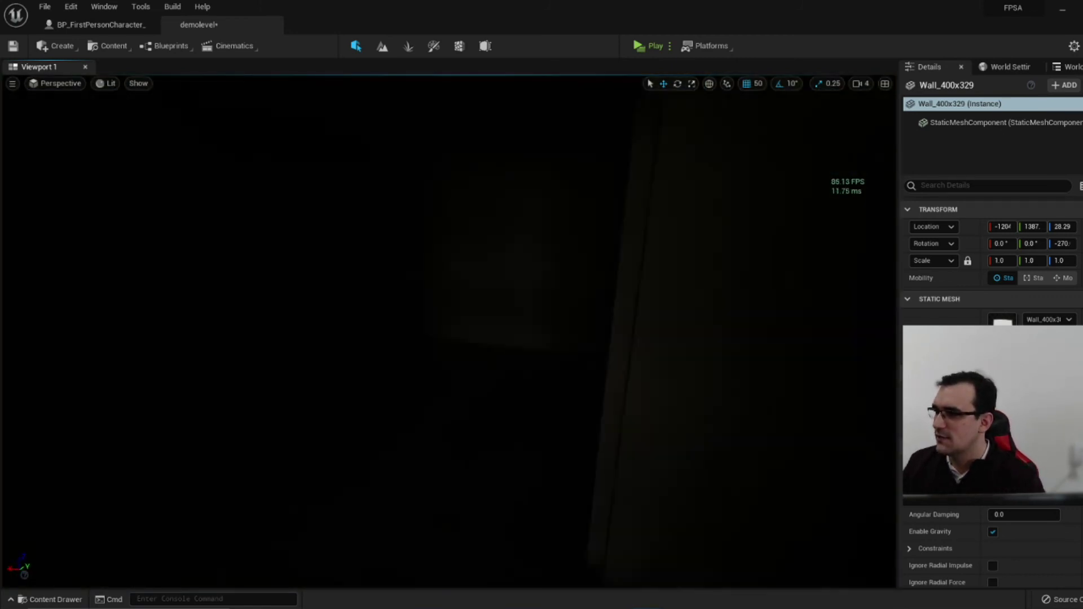
right_drag(472, 429, 471, 428)
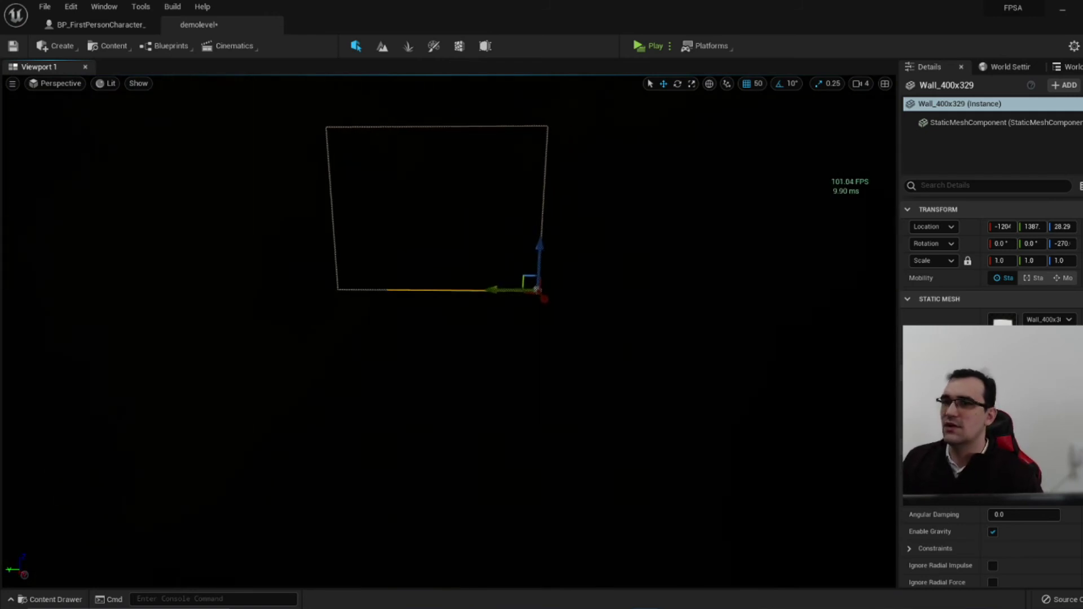
click(58, 45)
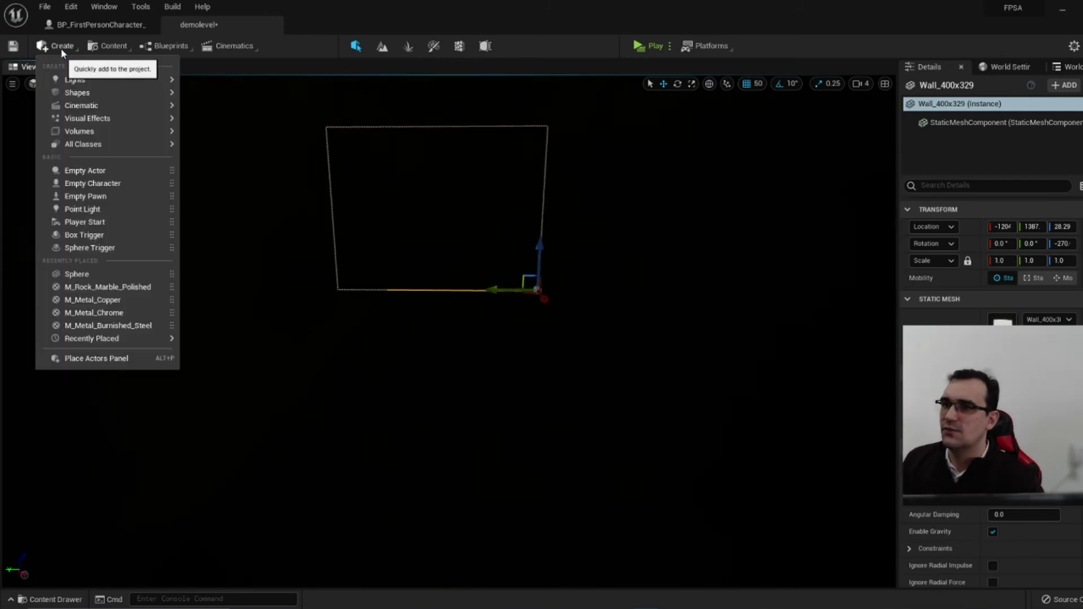
mouse_move(85, 79)
drag(225, 123, 316, 165)
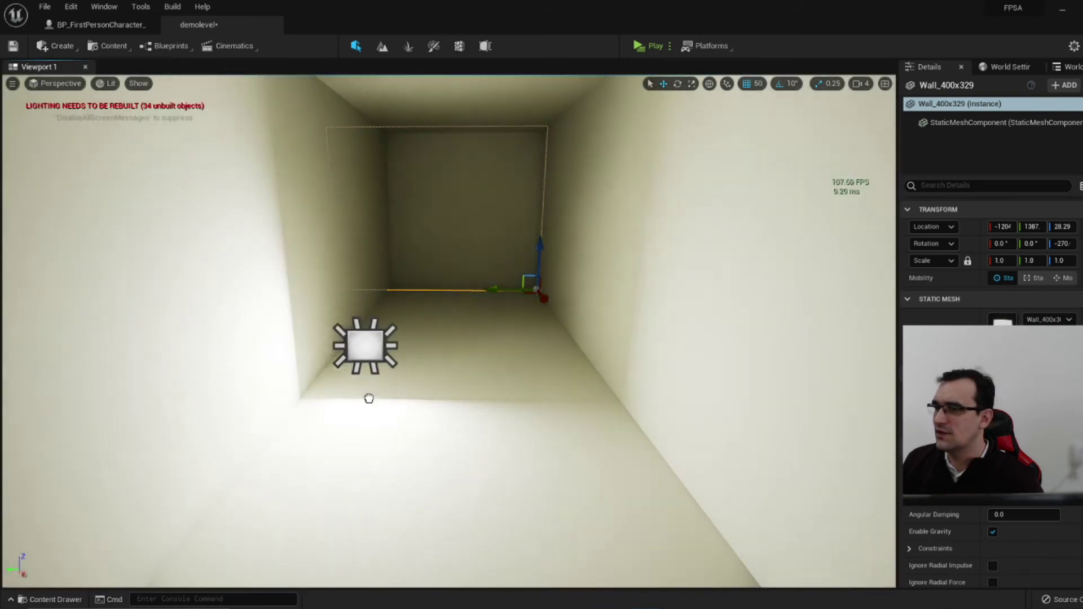
drag(292, 280, 451, 344)
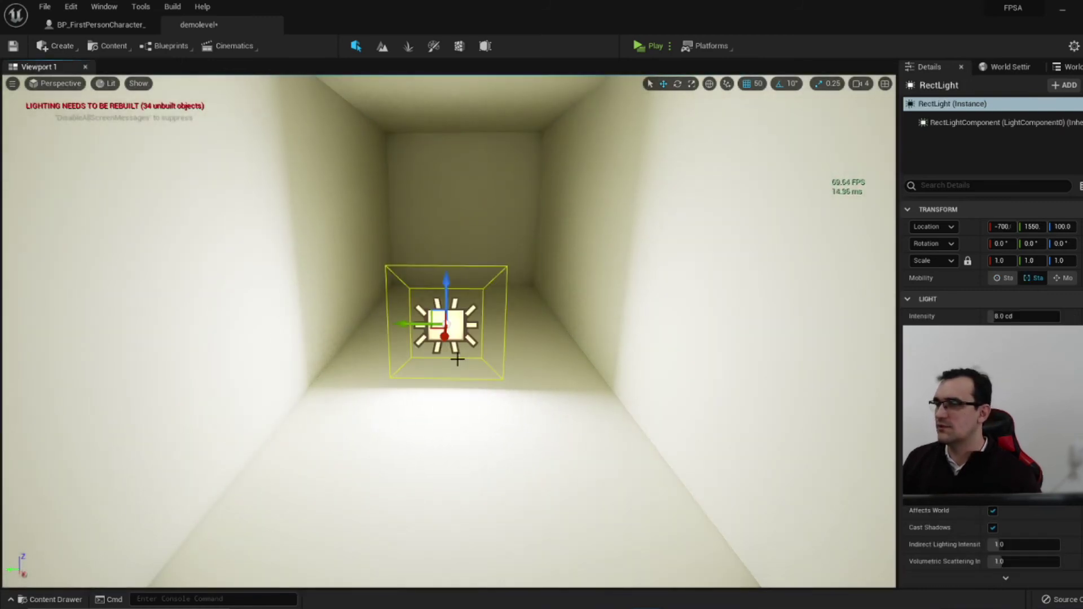
Raise the rect light to a height of 200.
key(e)
mouse_move(450, 259)
mouse_down()
mouse_move(466, 266)
mouse_move(424, 271)
mouse_up()
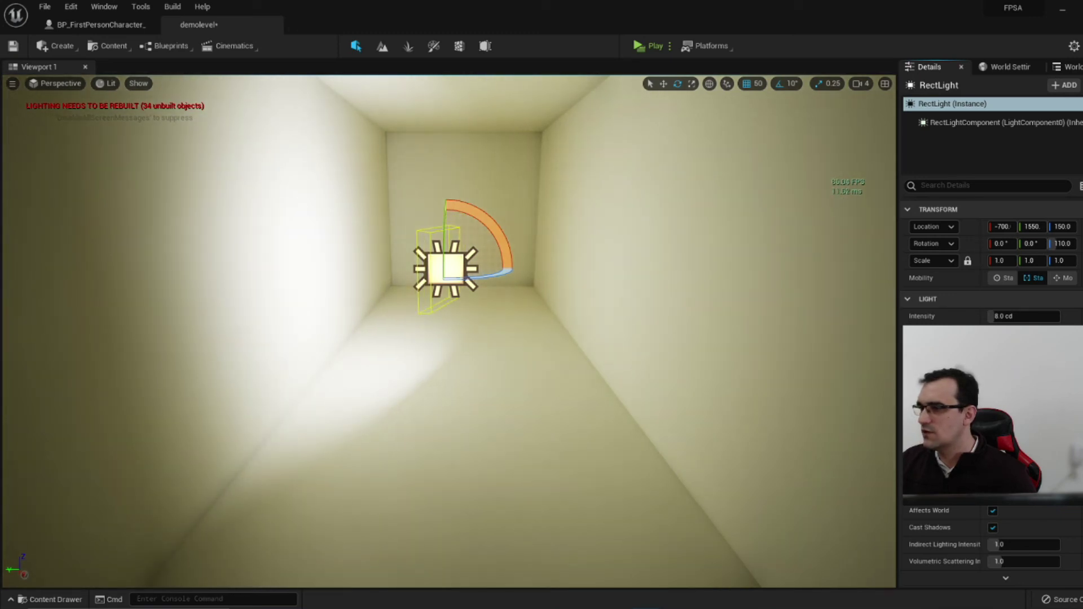
key(w)
drag(443, 235, 443, 173)
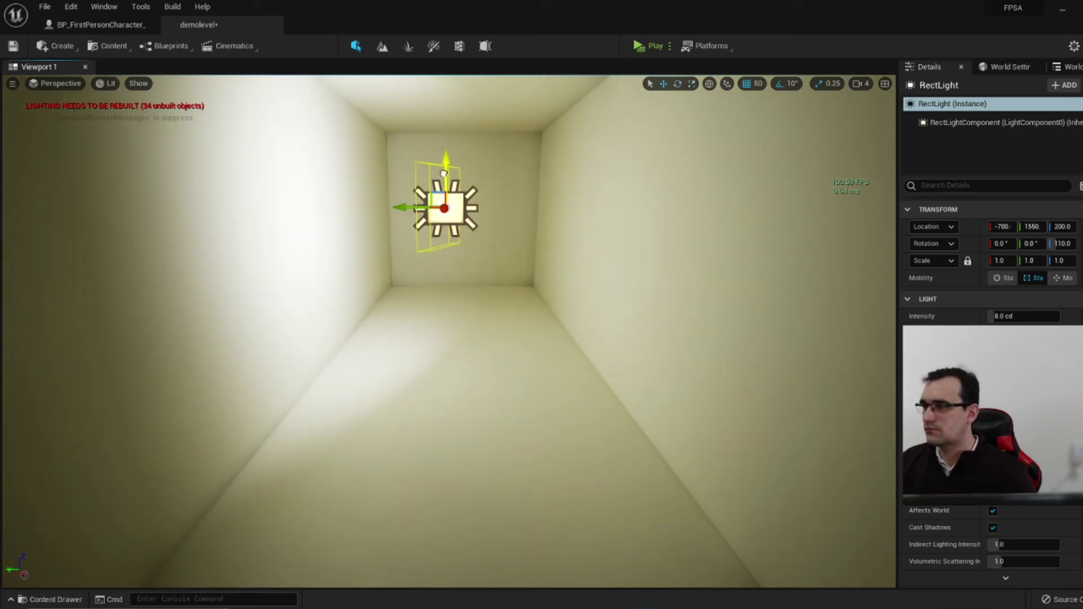
right_drag(527, 293, 513, 310)
Turn the rect light from 110 to 90 degrees and slide it to Y 1600.
key(e)
drag(512, 310, 511, 299)
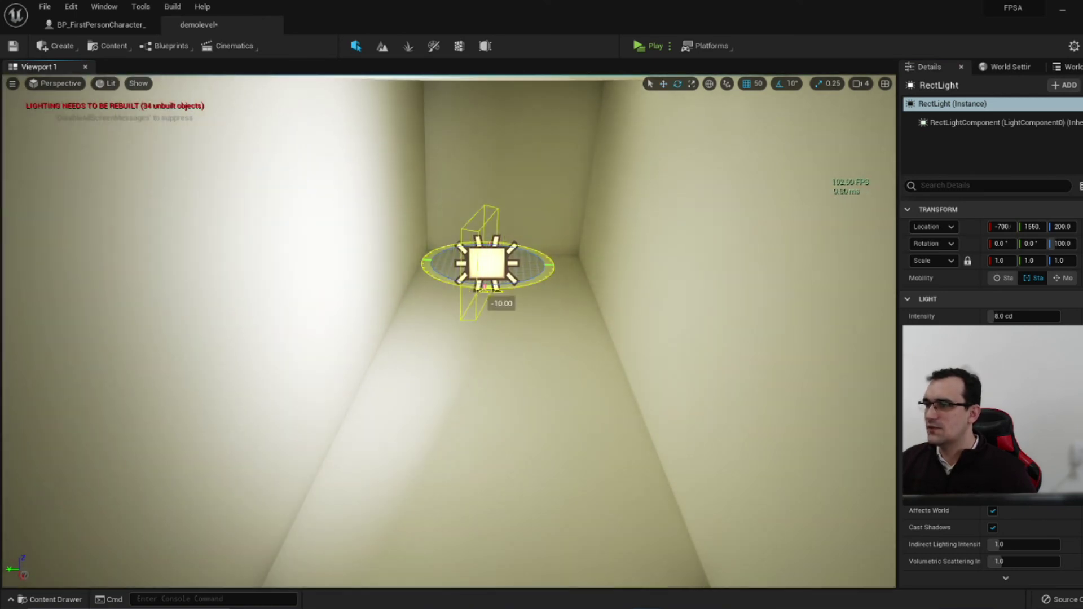
drag(510, 289, 510, 290)
key(w)
drag(452, 262, 429, 263)
mouse_move(465, 324)
right_down()
mouse_move(464, 338)
mouse_move(395, 316)
right_up()
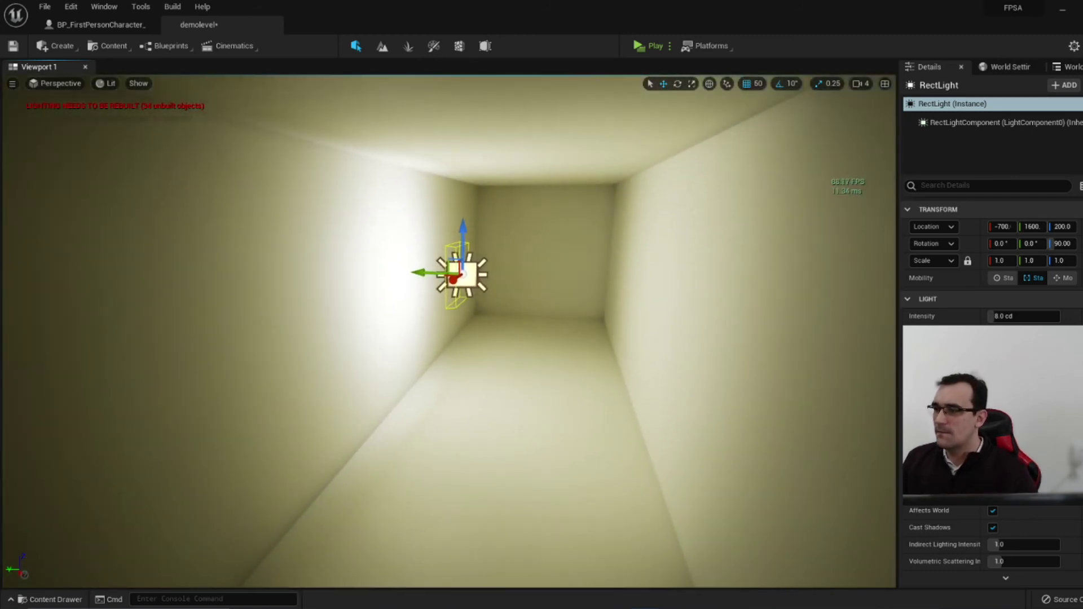
click(358, 309)
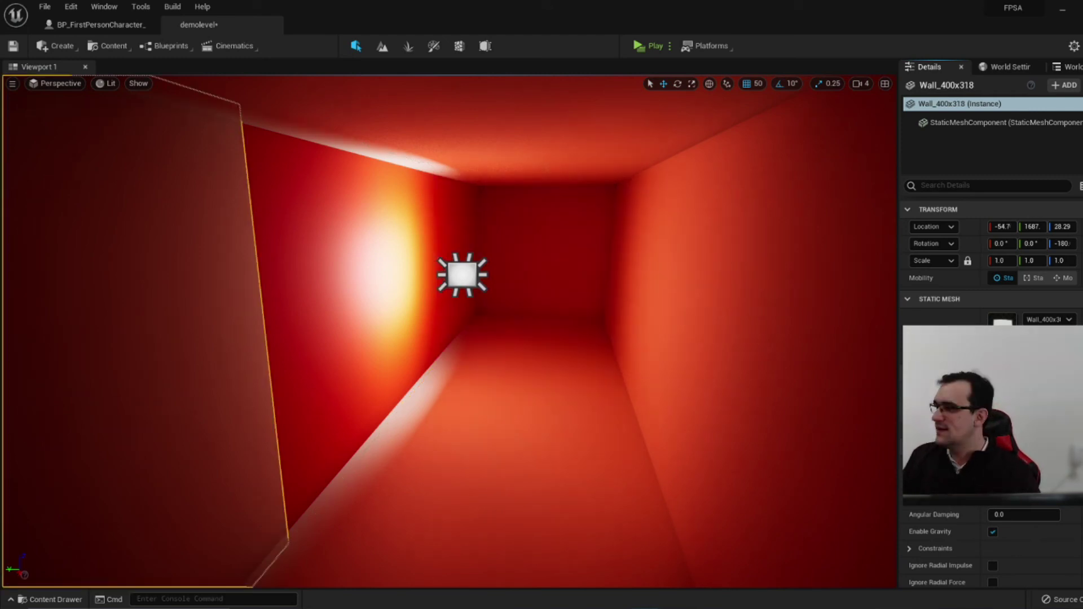
Select Wall_400x318 and fly the view down the red-lit corridor to inspect it.
click(374, 374)
right_drag(374, 374, 394, 375)
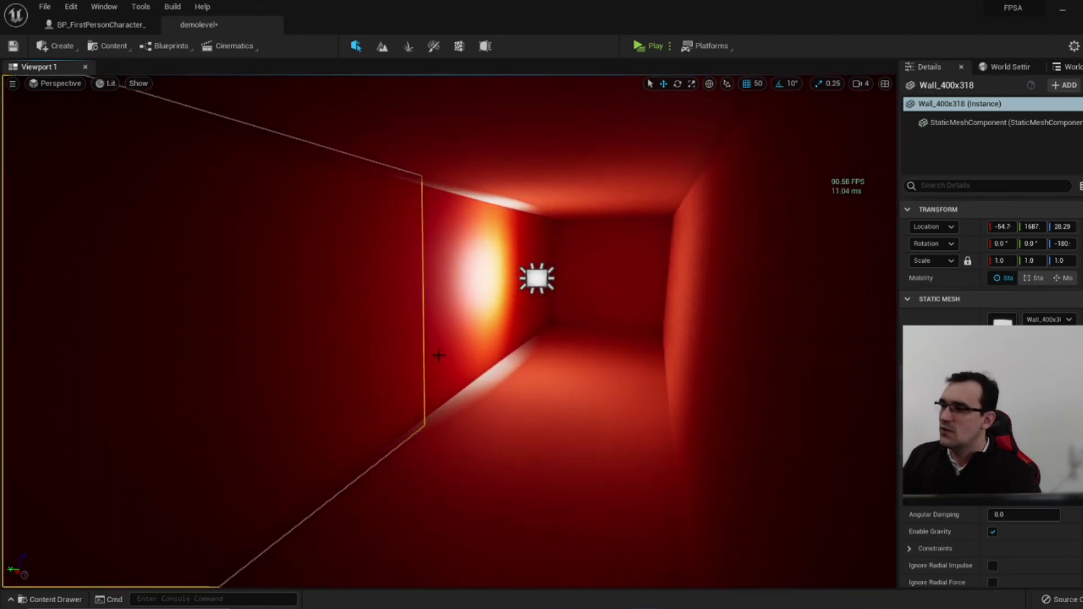
right_drag(395, 375, 372, 374)
right_drag(484, 411, 519, 411)
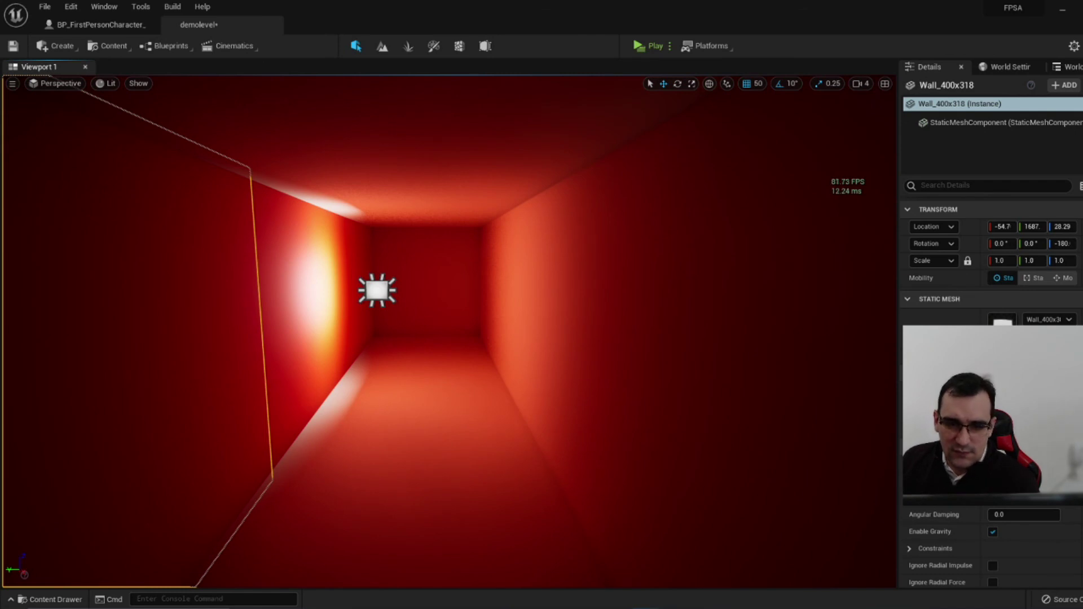
Stand a Pillar_50x500 on the floor, duplicate it nearer at Z 0, and start Play.
key(ctrl+z)
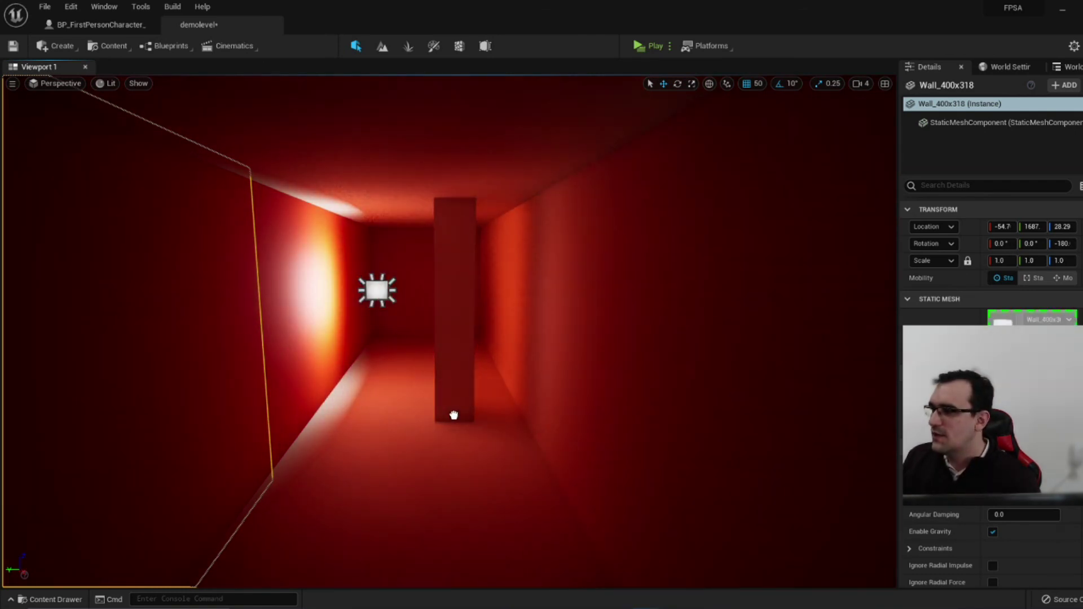
right_drag(500, 447, 413, 390)
key(End)
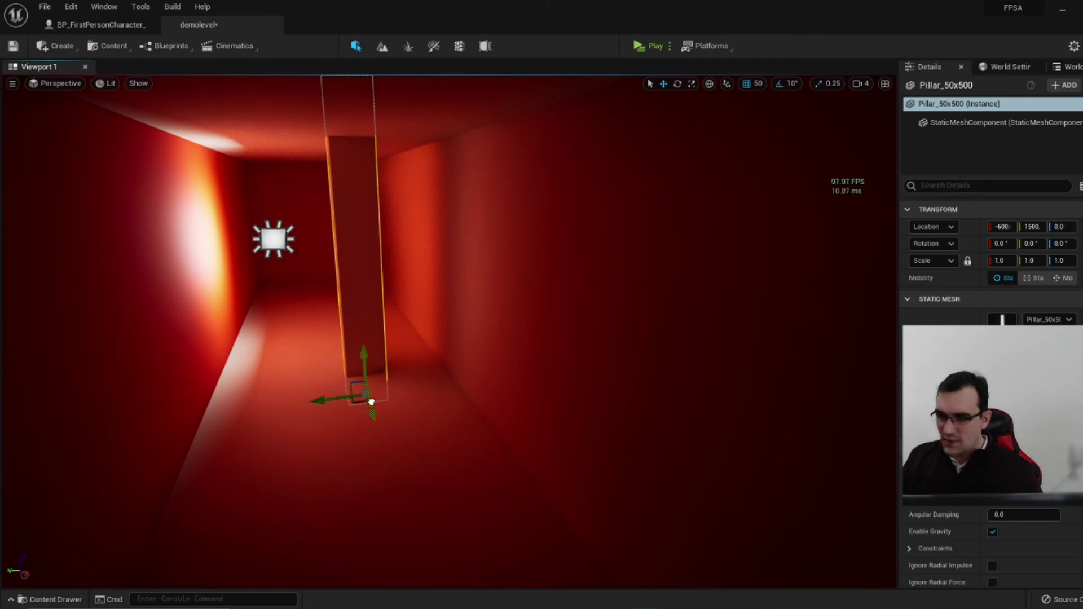
alt+drag(371, 402, 435, 481)
drag(394, 369, 420, 464)
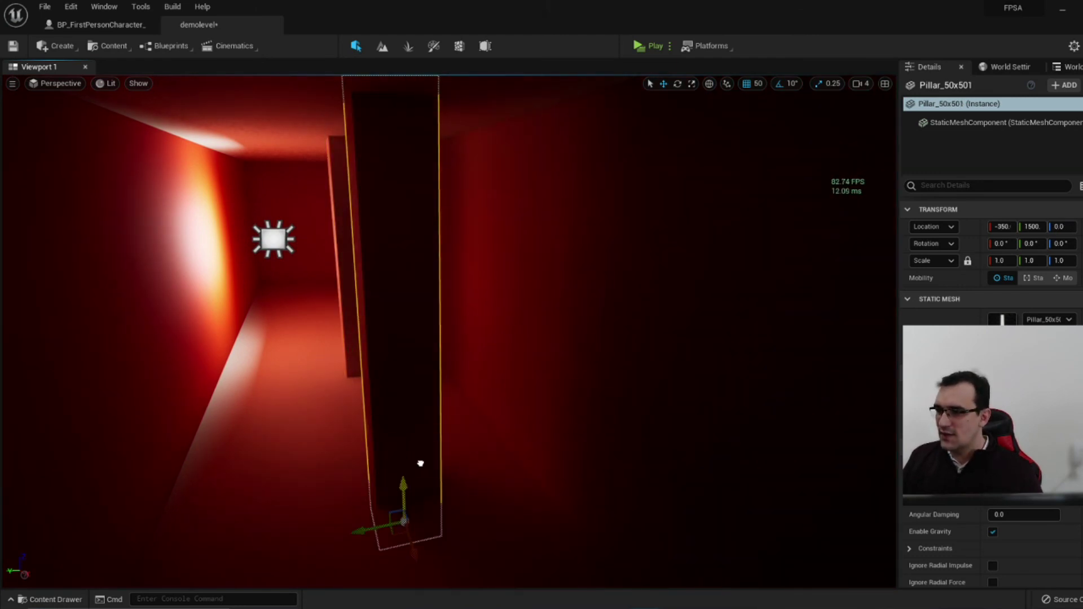
right_drag(500, 433, 500, 433)
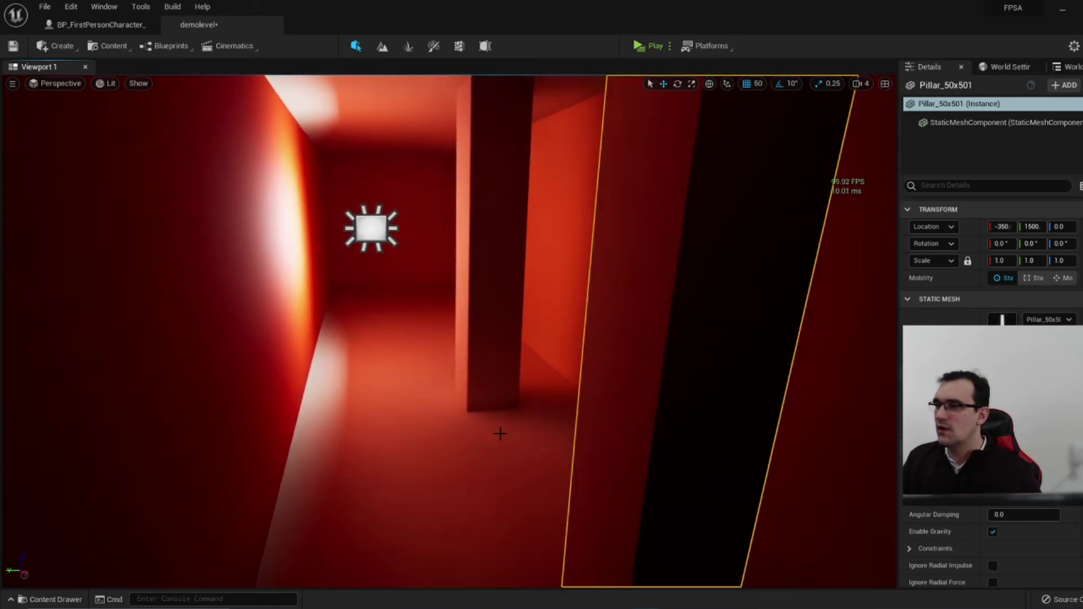
click(643, 47)
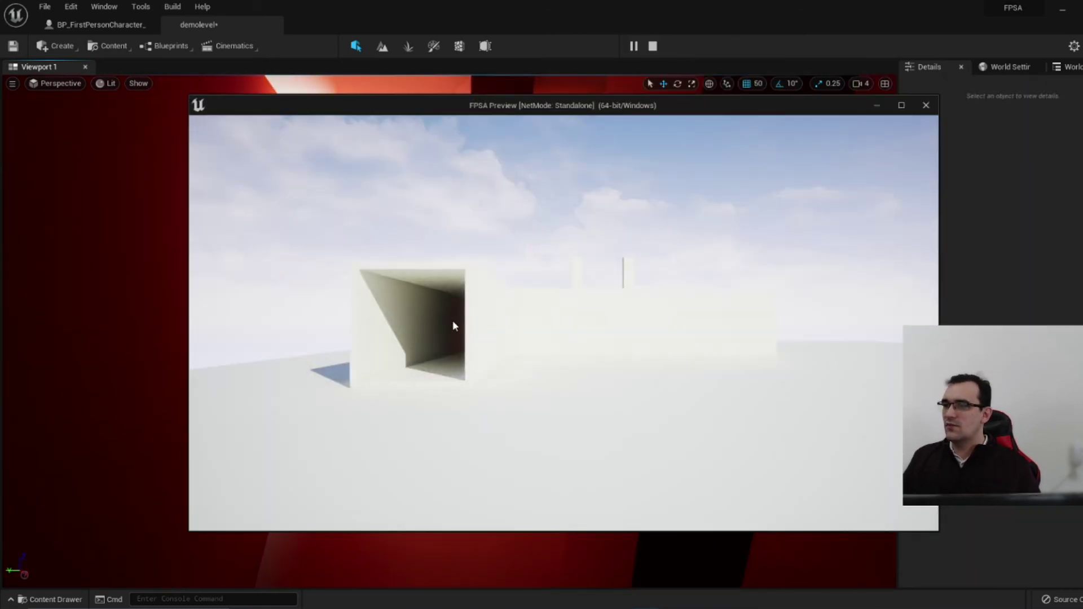
Walk through the dark tunnel into the red corridor and past the first pillar.
key(w)
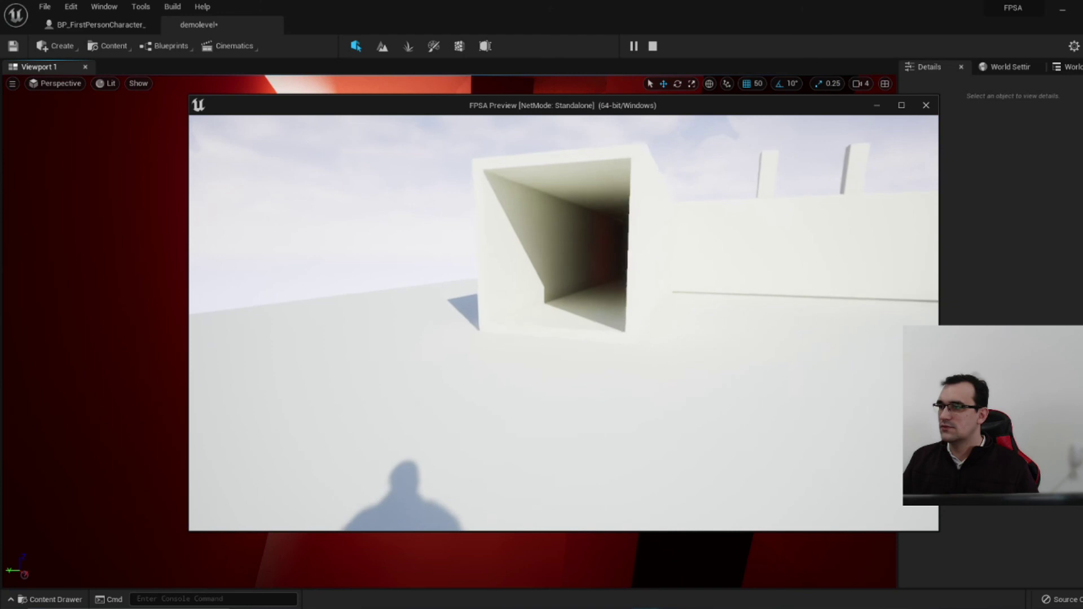
key(w)
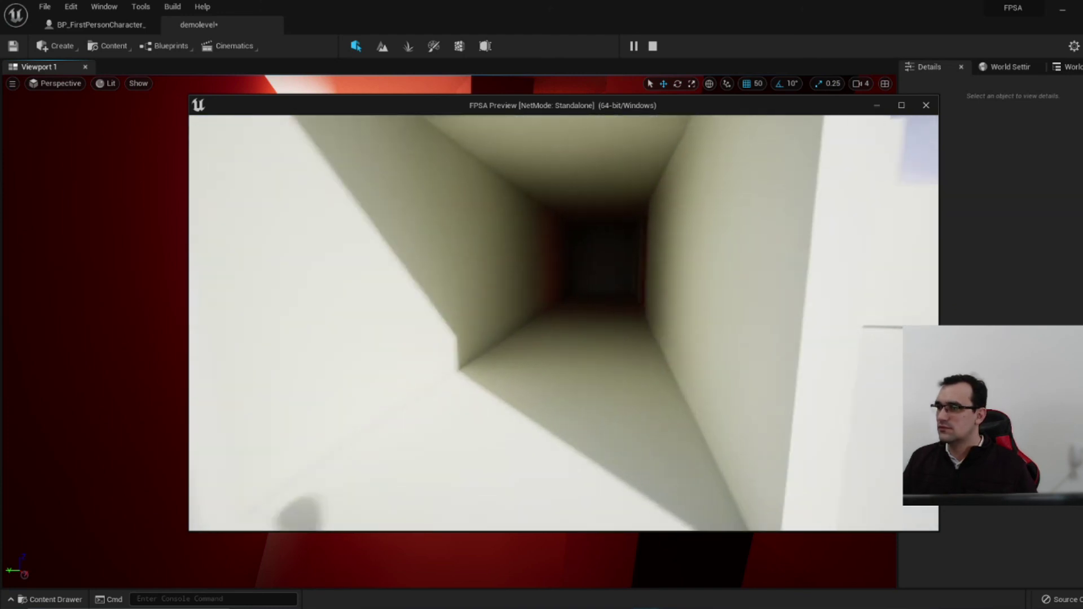
key(w)
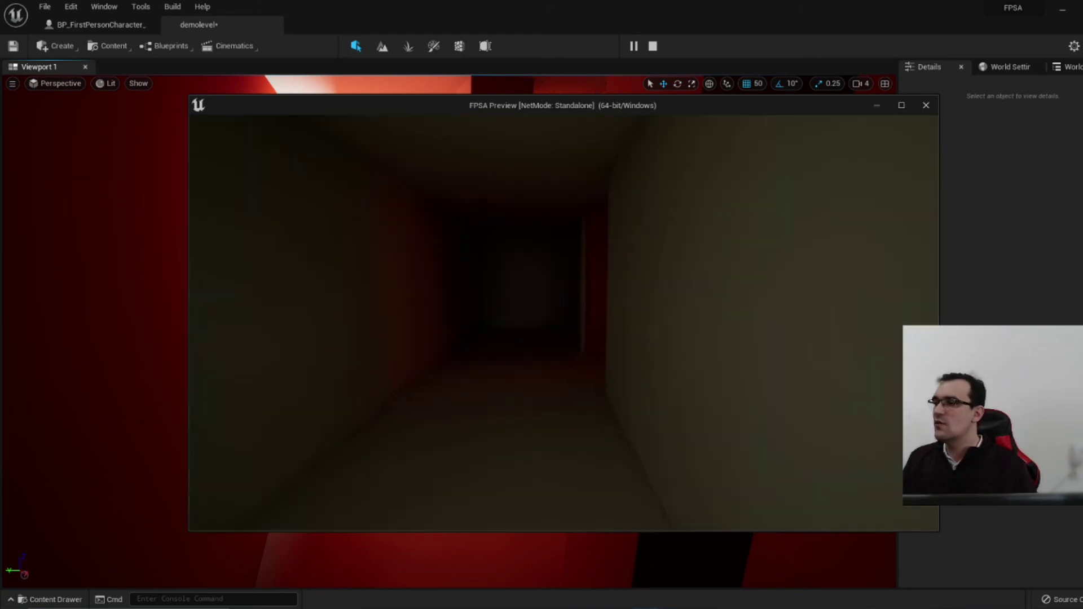
key(w)
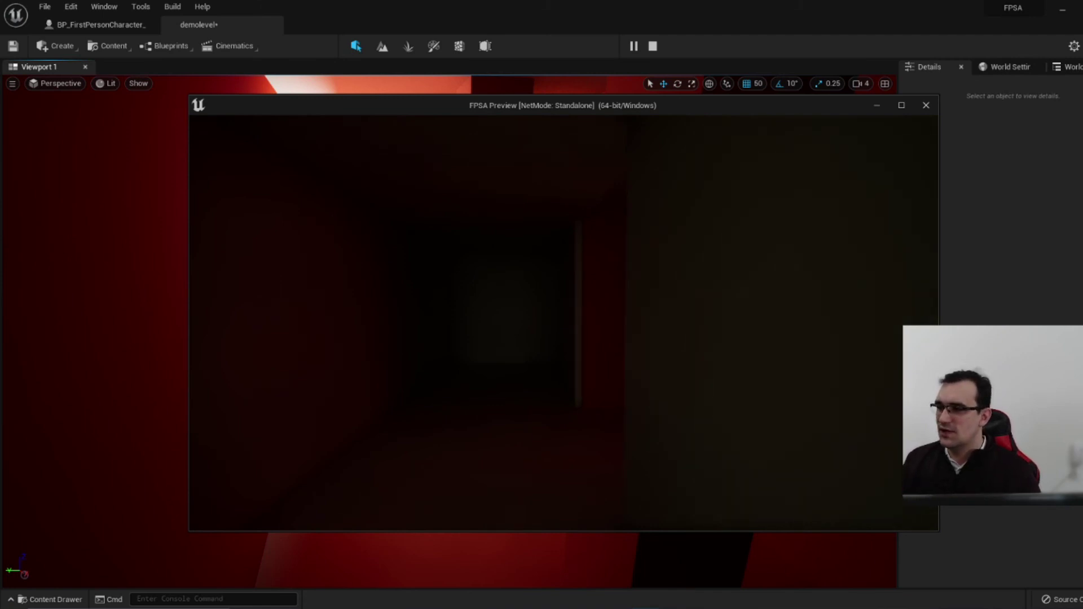
key(w)
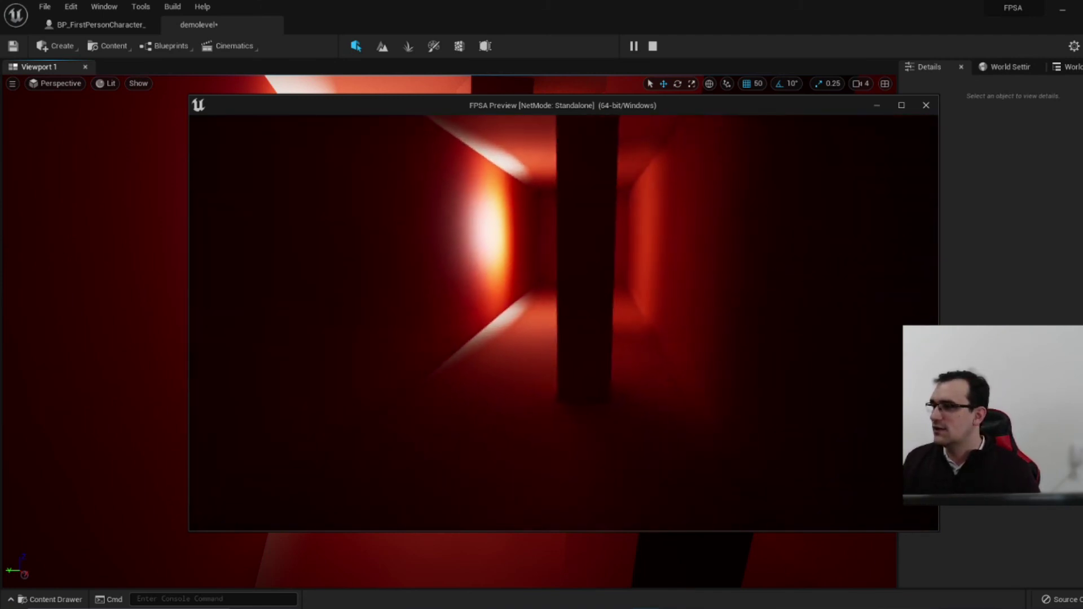
key(w)
key(d)
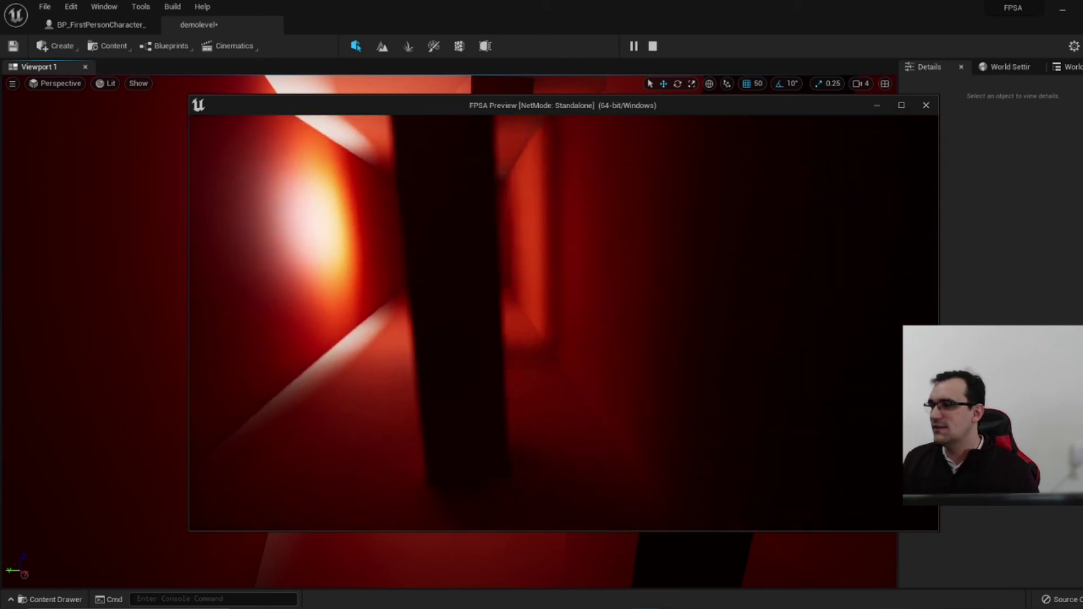
Walk down the corridor to the end wall, then turn back toward the pillars.
key(w)
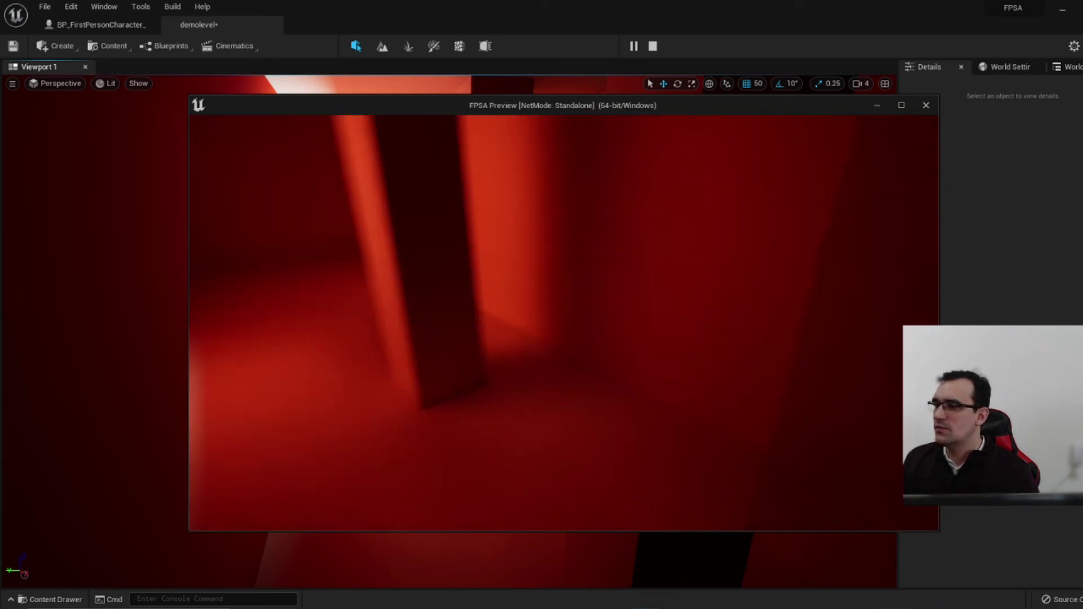
key(w)
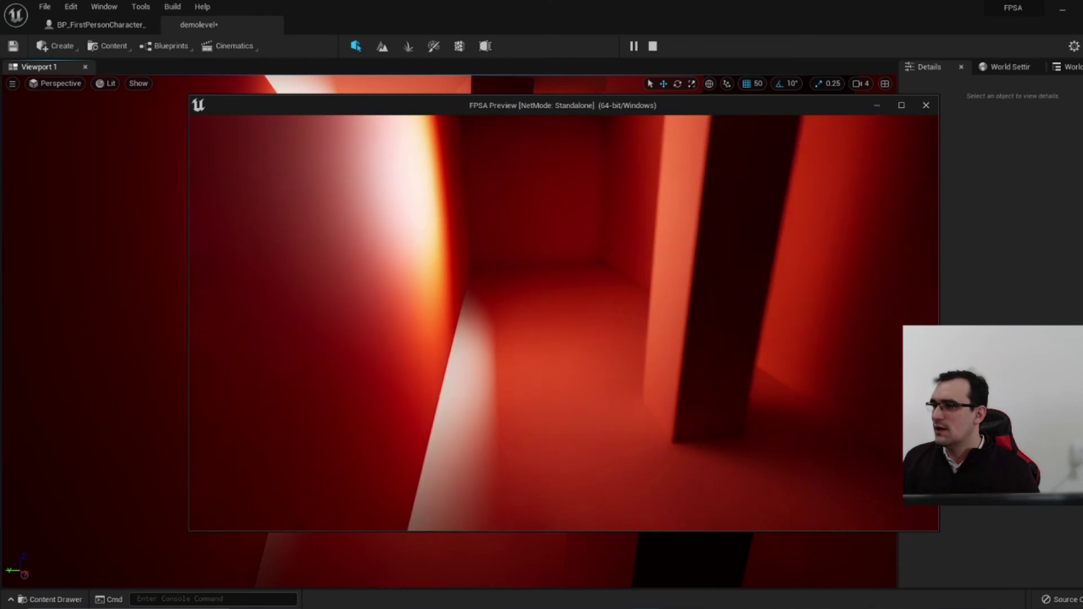
key(w)
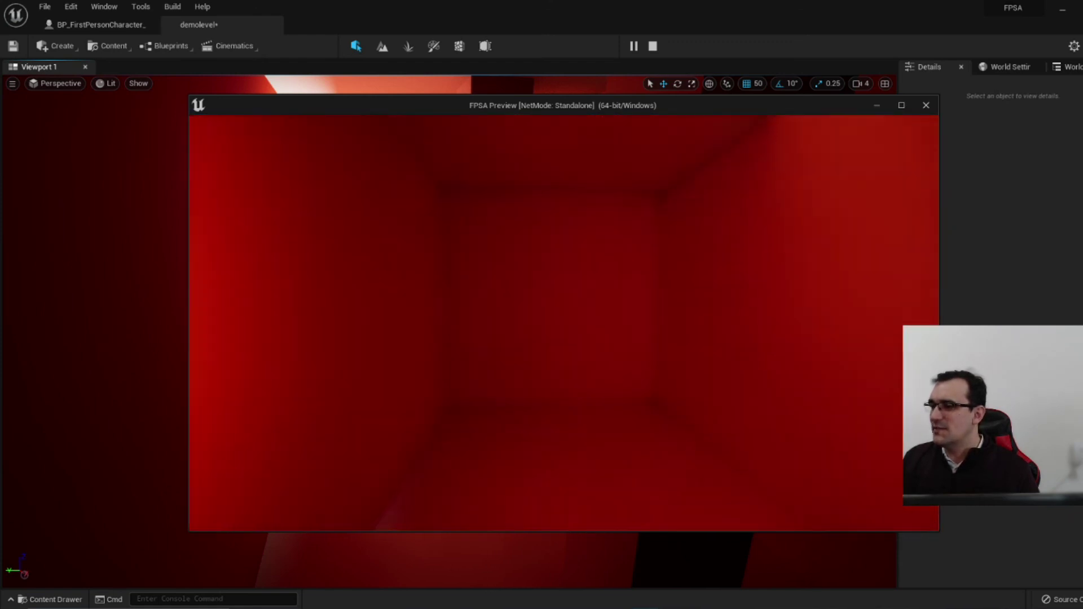
key(w)
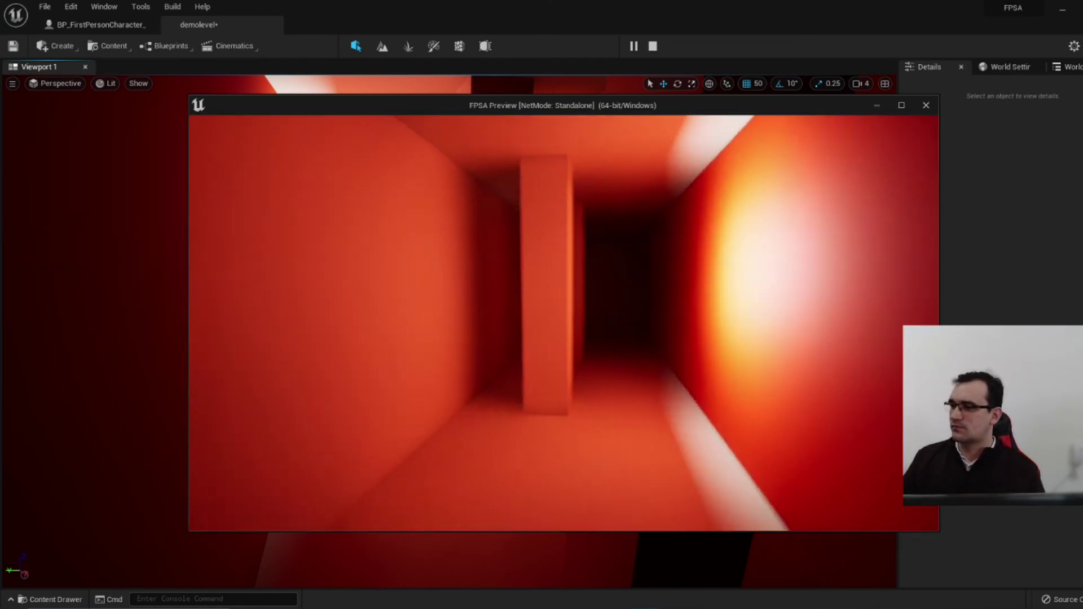
key(w)
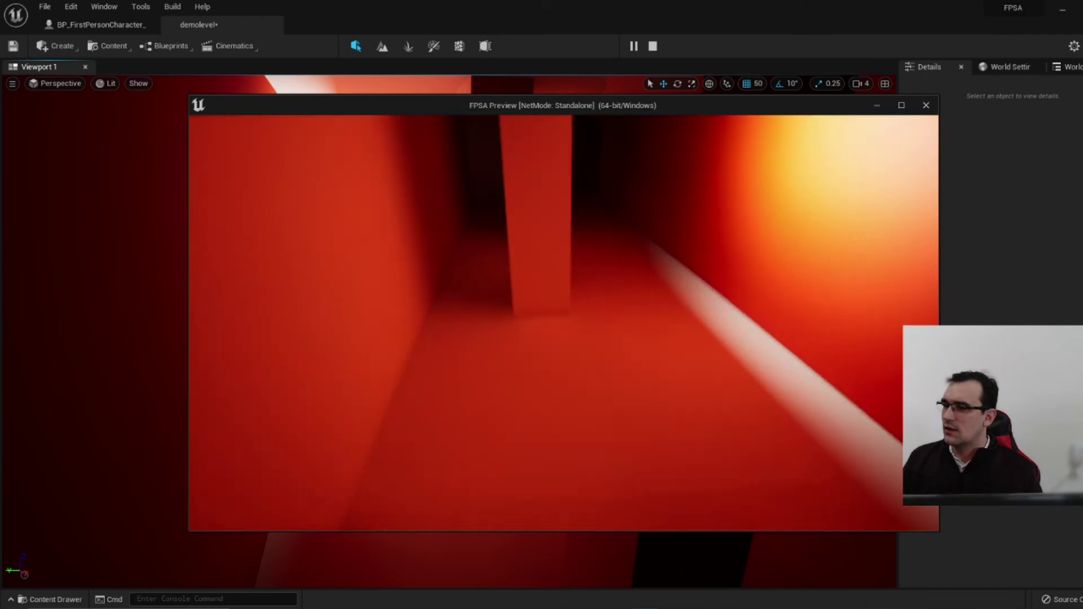
key(w)
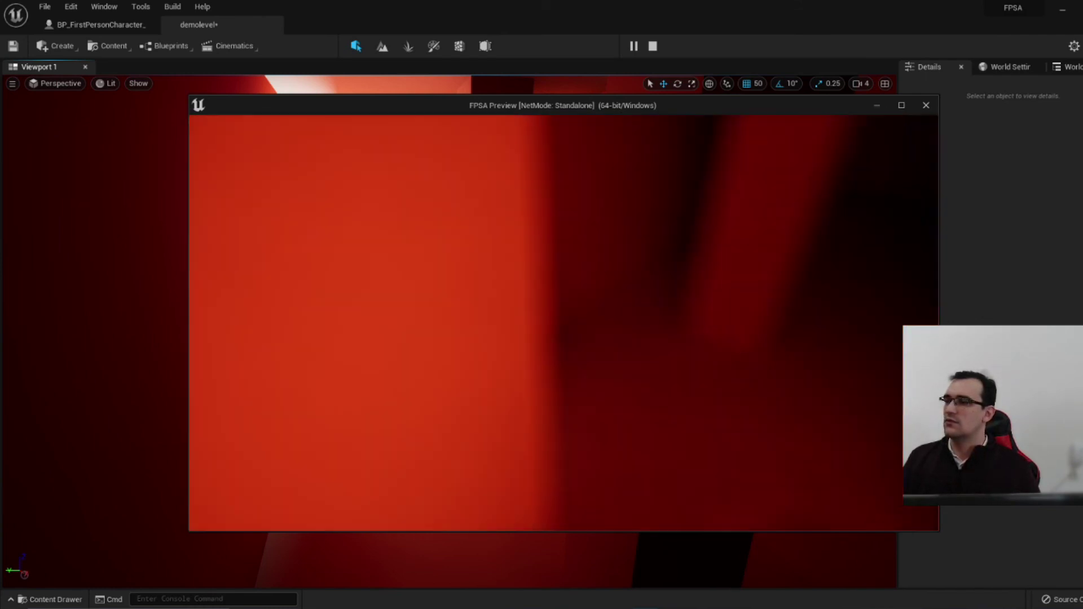
key(w)
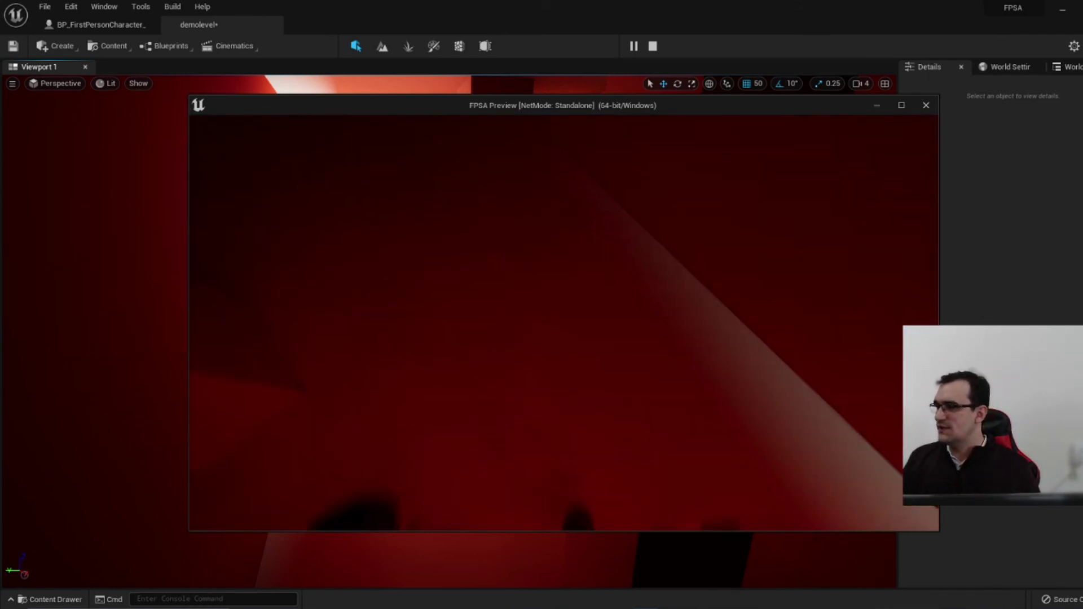
key(w)
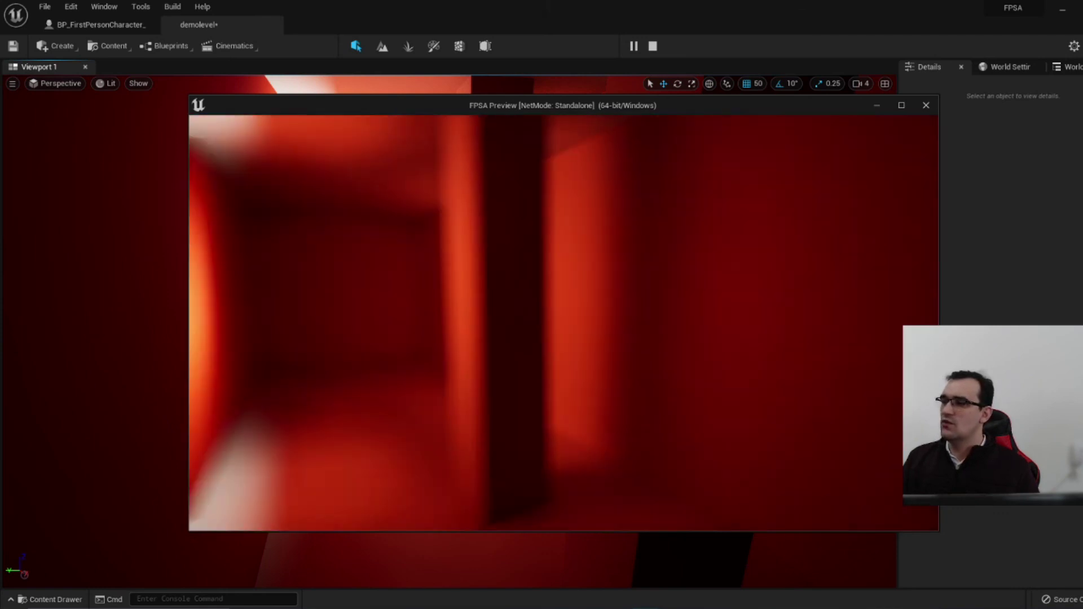
key(w)
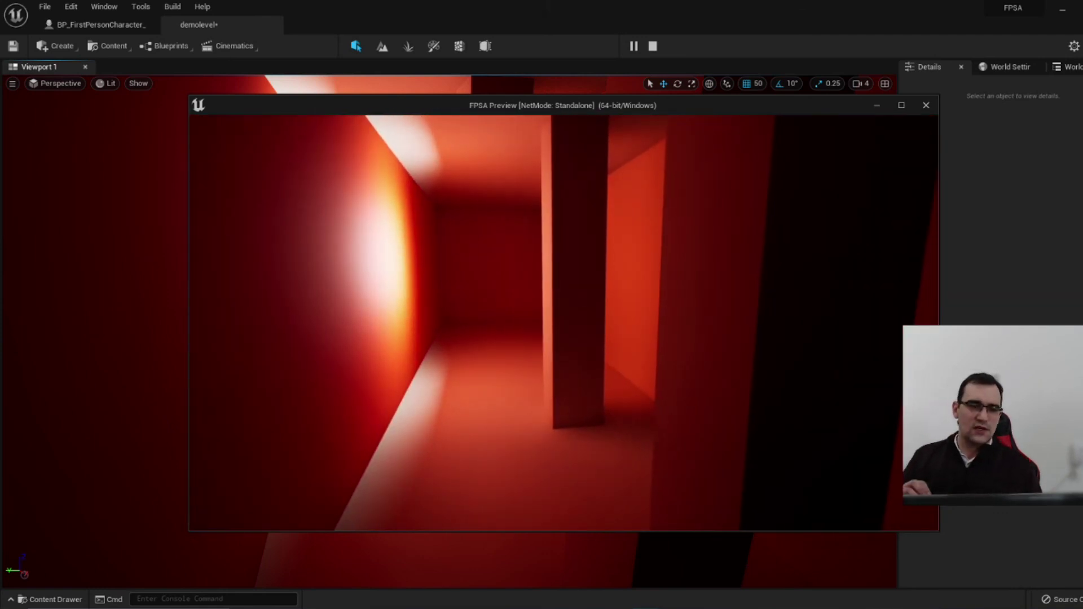